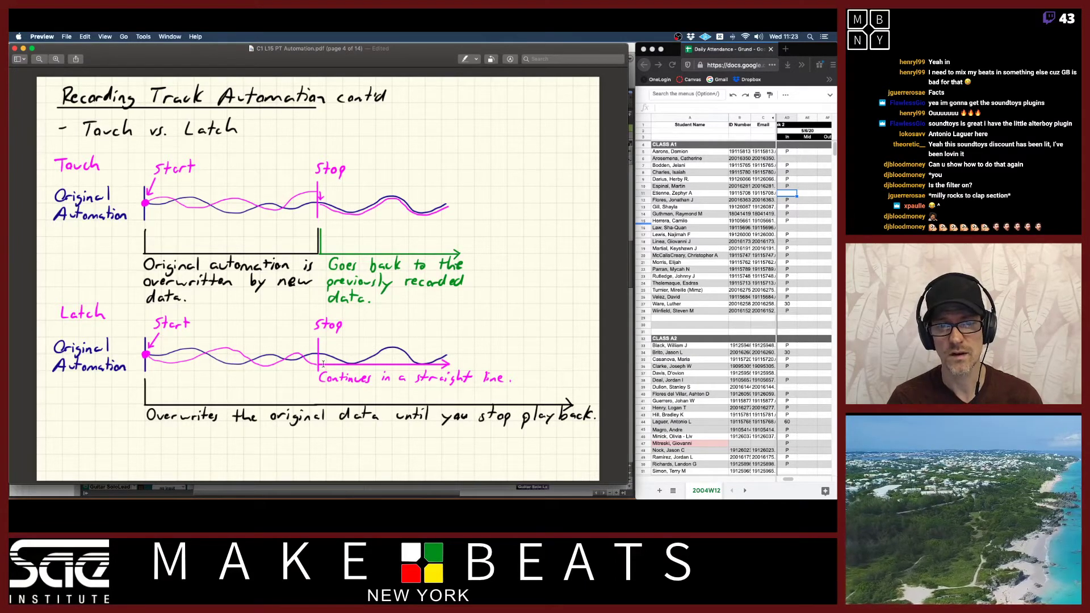
Advance the automation notes to the page on the After Write Pass preference and automation editing
{"action": "left_click_drag", "start_coordinate": [401, 366], "coordinate": [440, 367]}
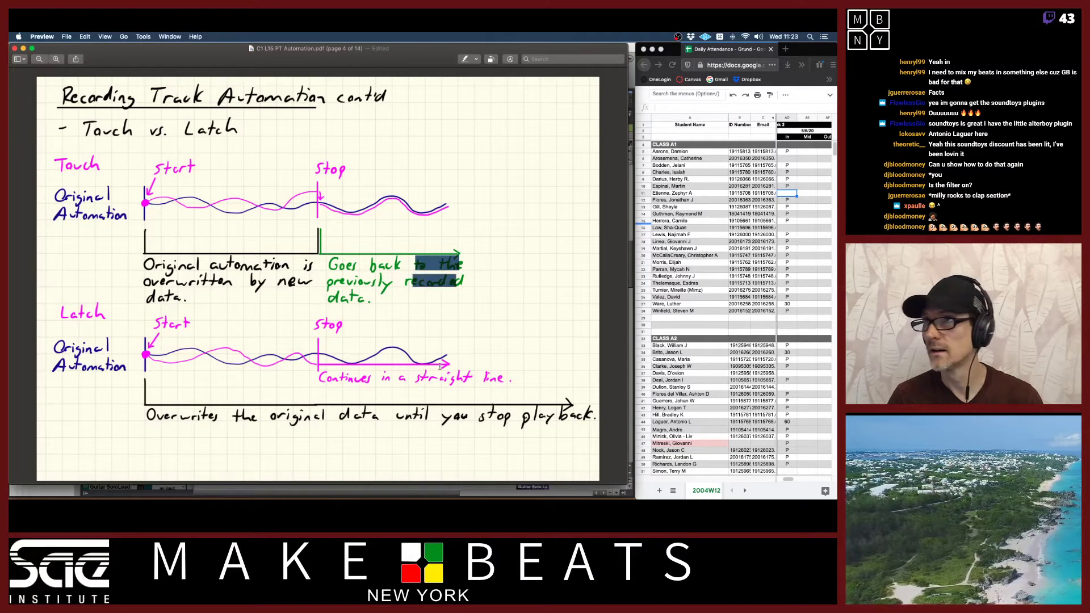
{"action": "left_click", "coordinate": [440, 367]}
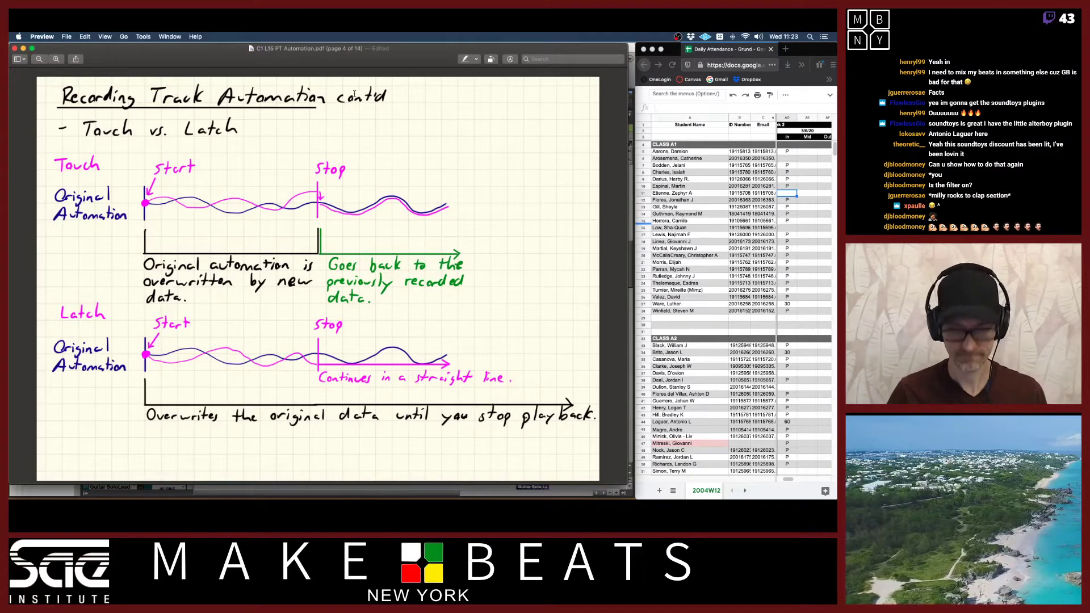
{"action": "key", "text": "Down"}
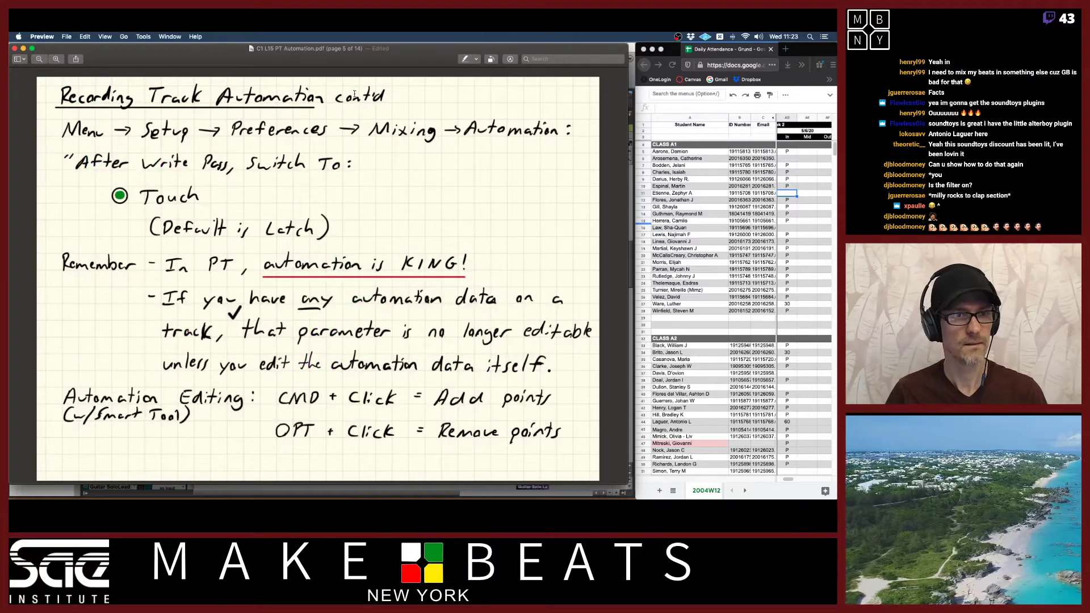
Switch to Pro Tools and hide the track list in the Edit window
{"action": "key", "text": "super+Tab"}
{"action": "left_click", "coordinate": [249, 259]}
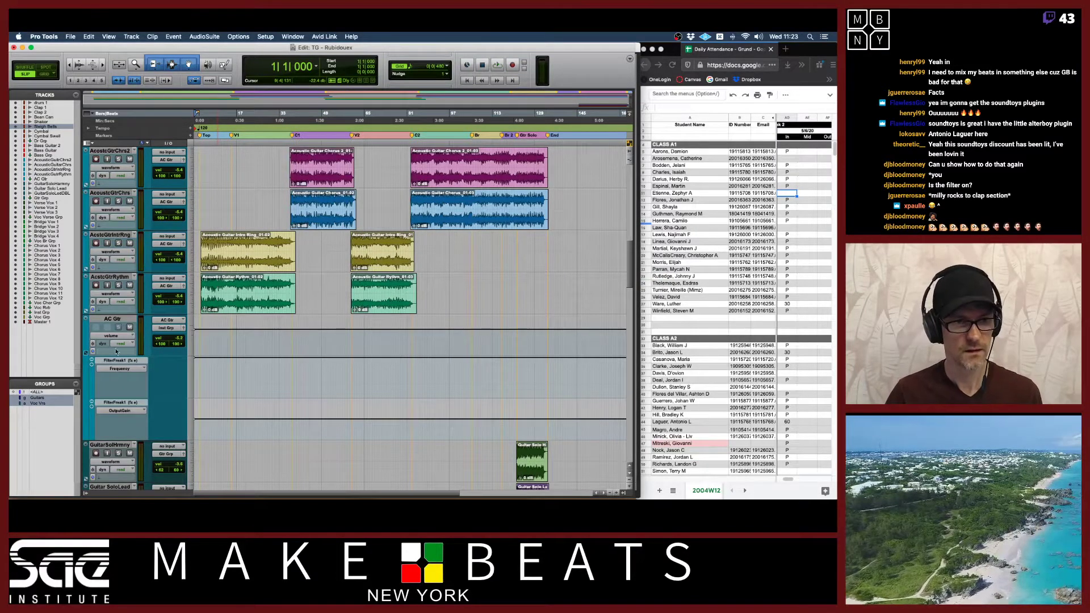
{"action": "left_click", "coordinate": [86, 494]}
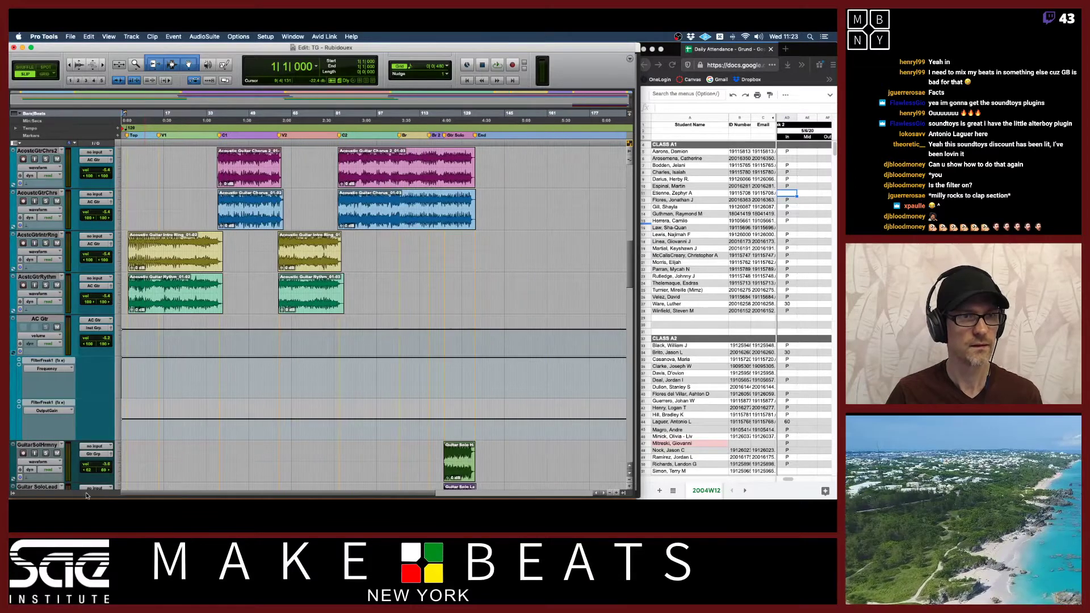
Show the Inserts A-E and Sends A-E columns in the Edit window
{"action": "left_click", "coordinate": [15, 143]}
{"action": "left_click", "coordinate": [50, 156]}
{"action": "left_click", "coordinate": [47, 171]}
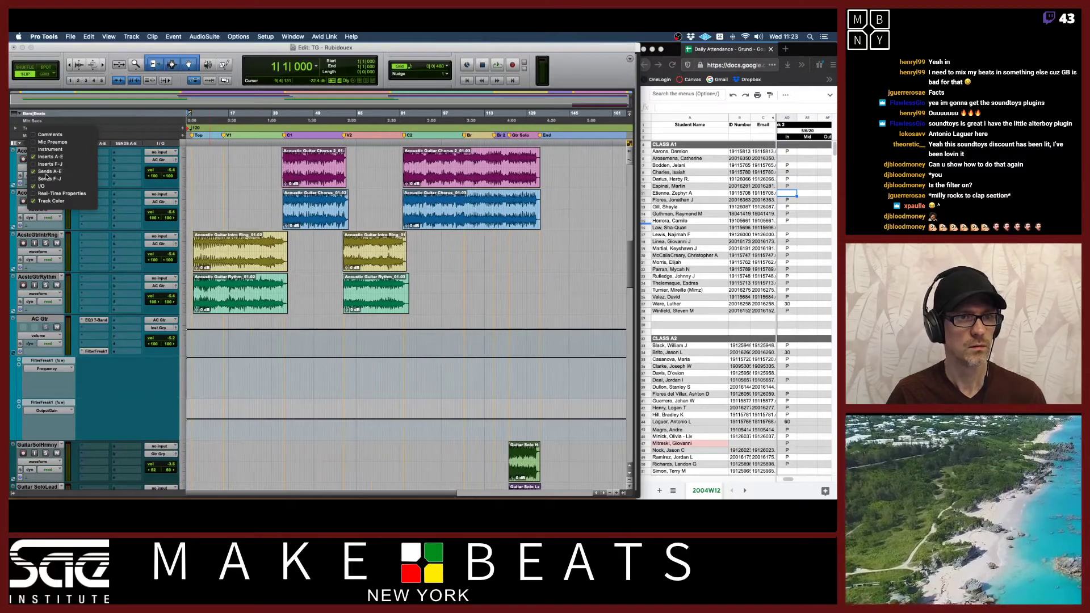
{"action": "left_click", "coordinate": [99, 385]}
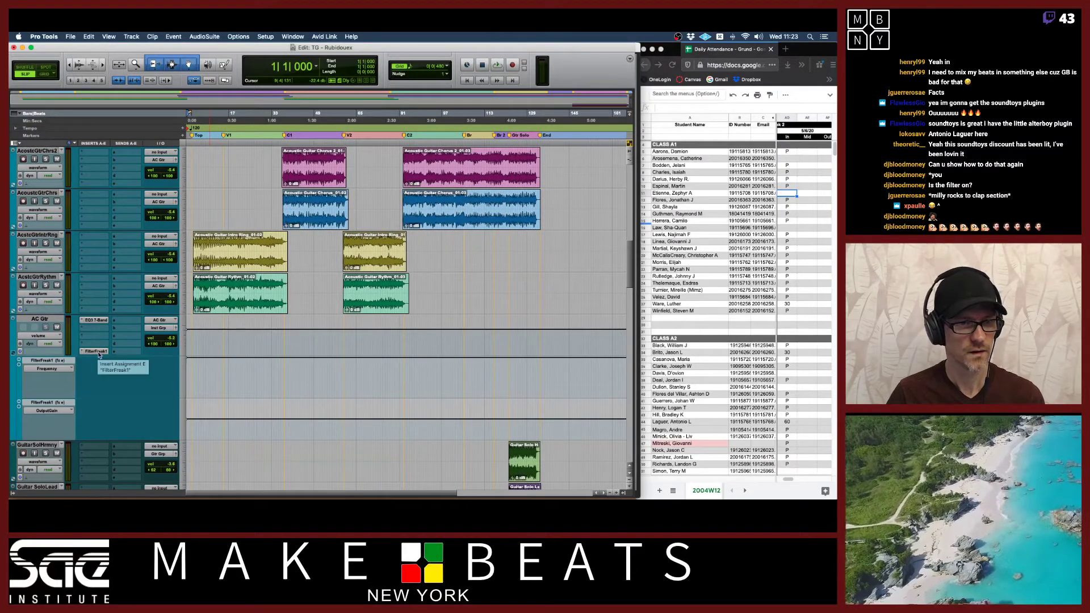
Move FilterFreak1 on the AC Gtr track from insert slot E to slot B and open the plug-in
{"action": "left_click_drag", "start_coordinate": [99, 352], "coordinate": [99, 329]}
{"action": "left_click", "coordinate": [96, 329]}
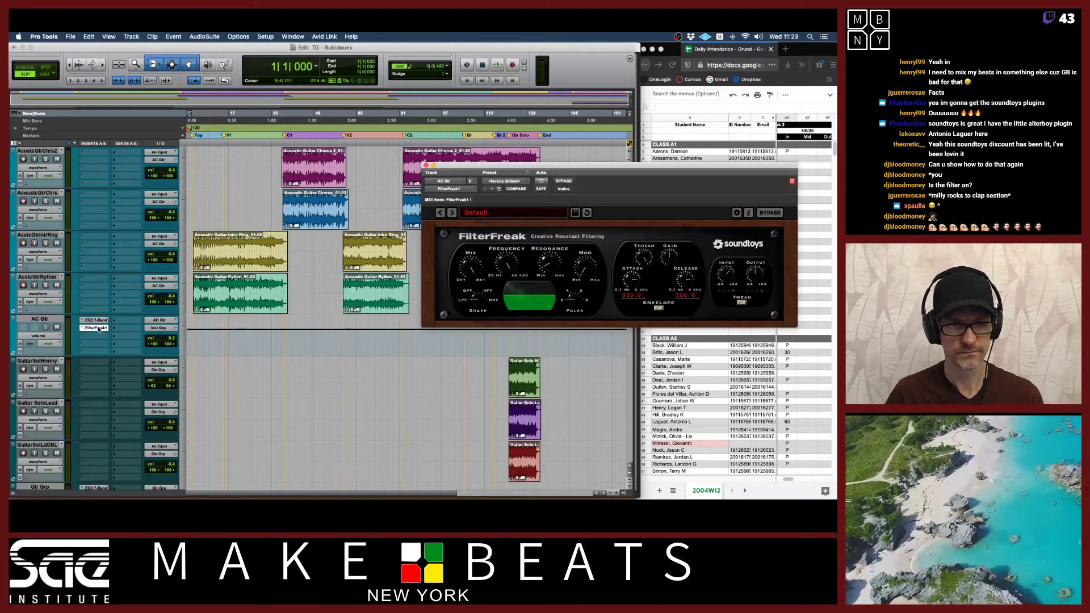
Reveal two automation lanes under the AC Gtr track for FilterFreak1 Frequency and OutputGain
{"action": "left_click", "coordinate": [12, 355]}
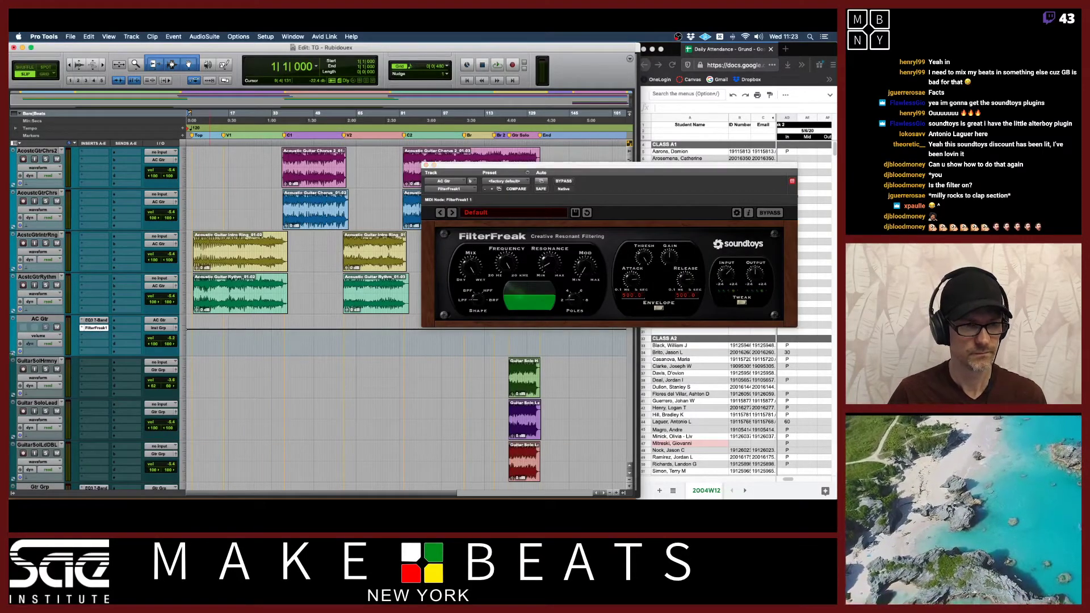
{"action": "left_click", "coordinate": [13, 355]}
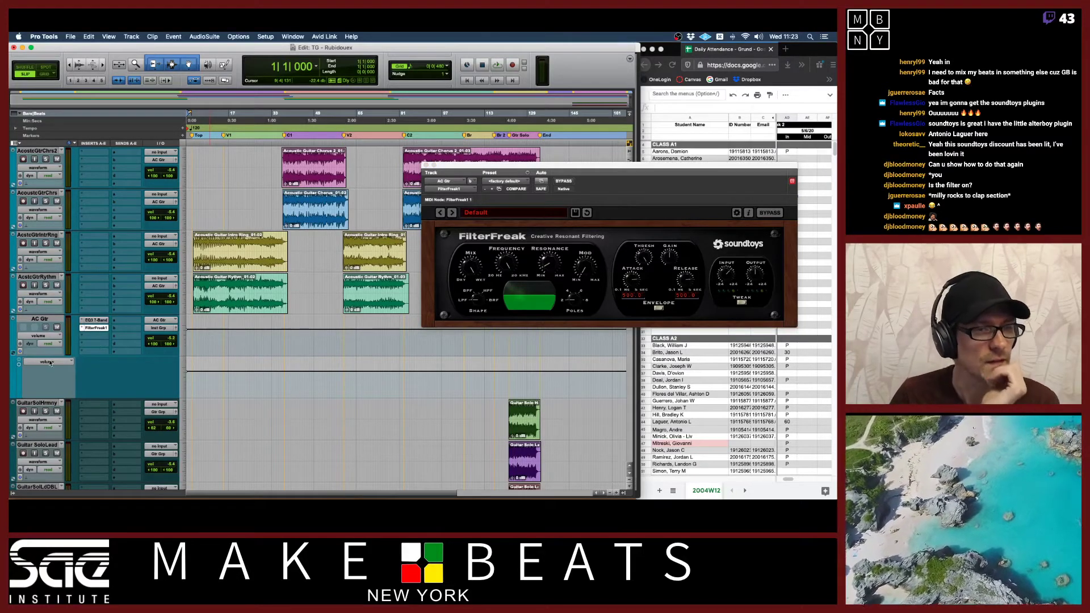
{"action": "left_click", "coordinate": [34, 362]}
{"action": "mouse_move", "coordinate": [85, 387]}
{"action": "left_click", "coordinate": [140, 388]}
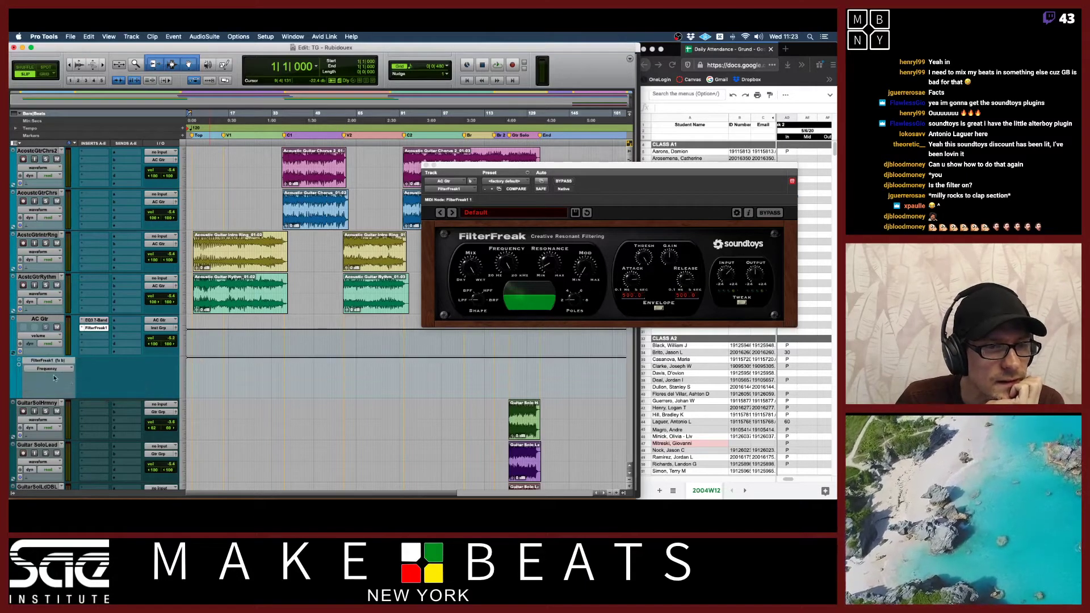
{"action": "left_click", "coordinate": [18, 366]}
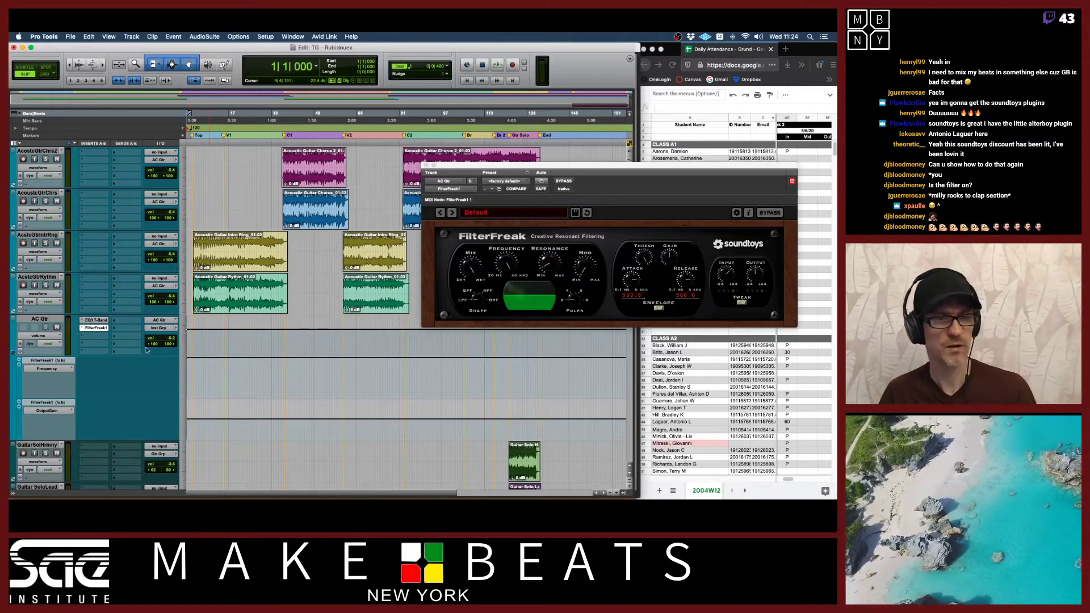
Sweep the FilterFreak Frequency knob down and bring it back up to maximum
{"action": "left_click_drag", "start_coordinate": [506, 264], "coordinate": [380, 343]}
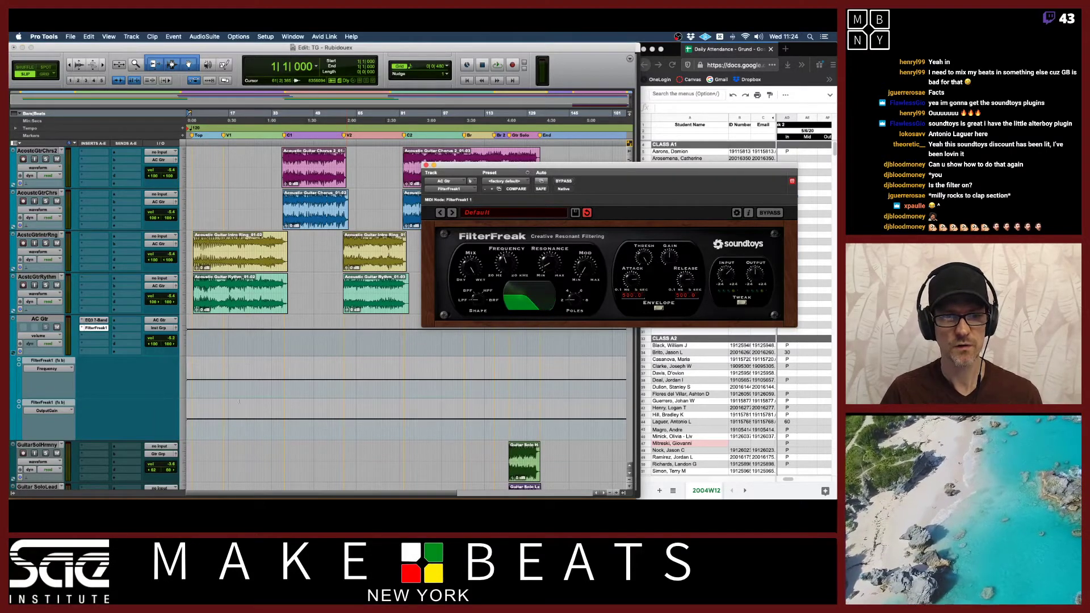
{"action": "left_click_drag", "start_coordinate": [502, 266], "coordinate": [500, 174]}
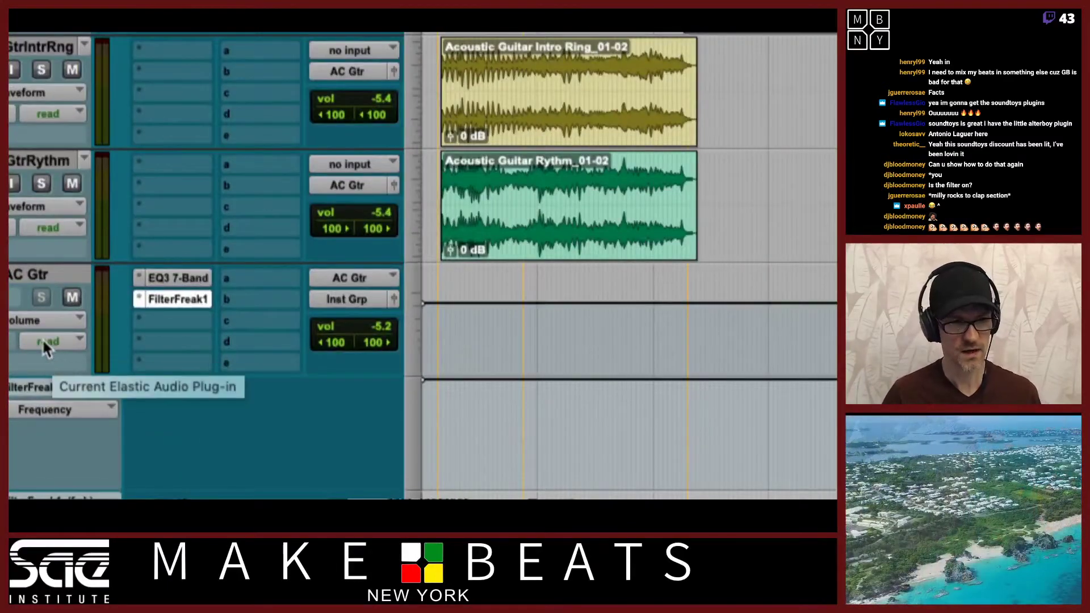
Set the AC Gtr track's automation mode to touch and briefly preview playback from bar 9
{"action": "left_click", "coordinate": [46, 343]}
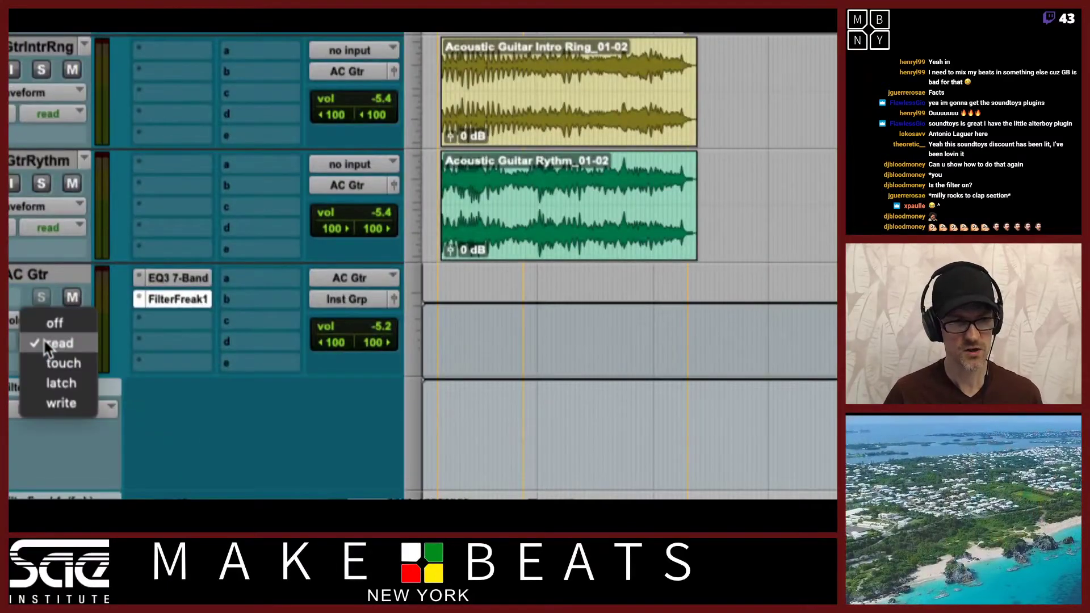
{"action": "left_click", "coordinate": [75, 362]}
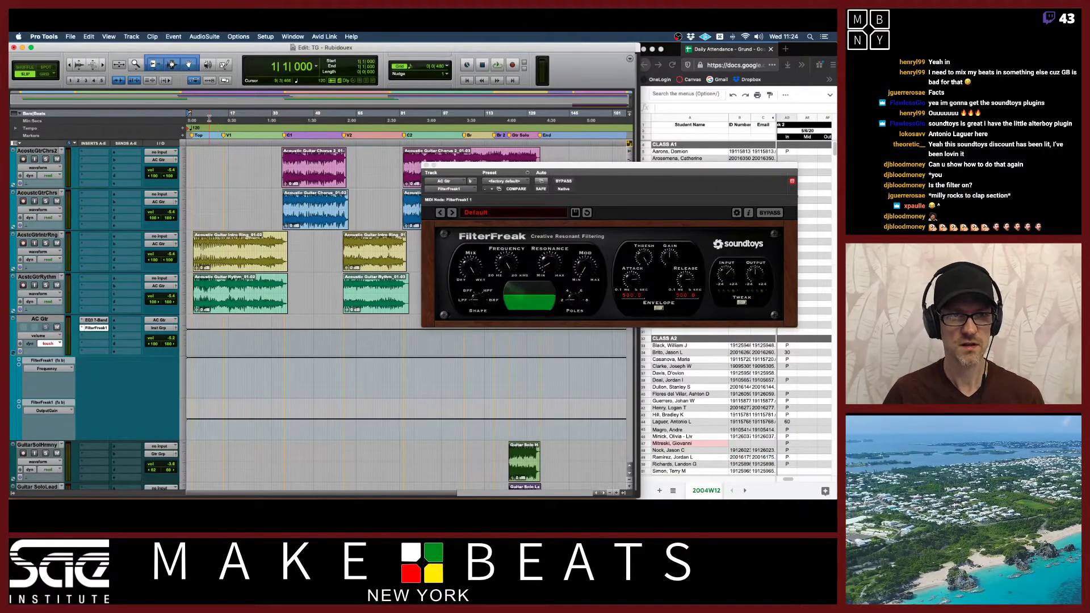
{"action": "key", "text": "space"}
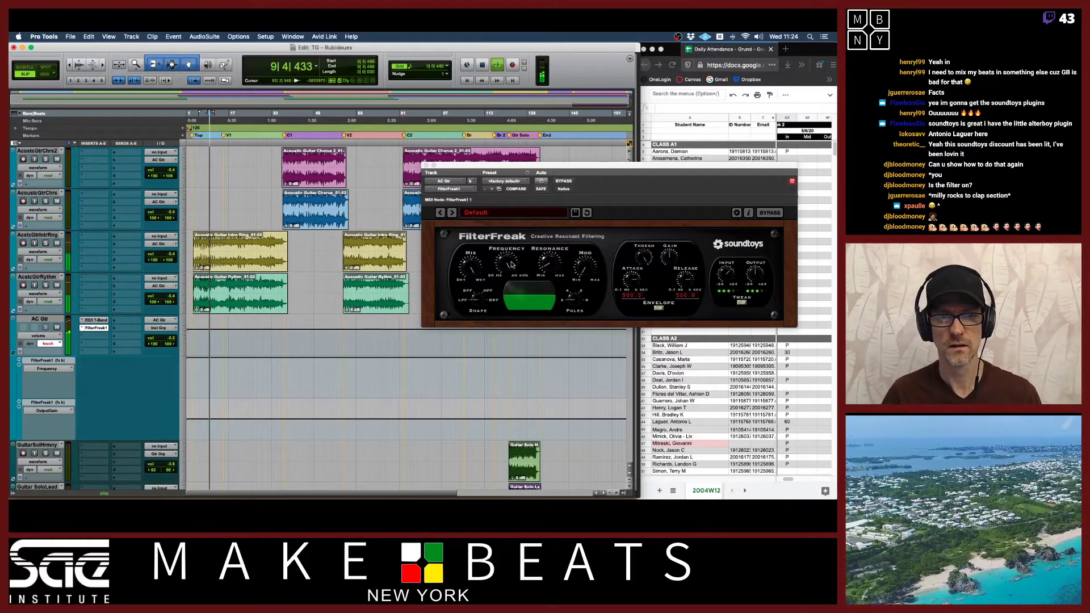
{"action": "key", "text": "space"}
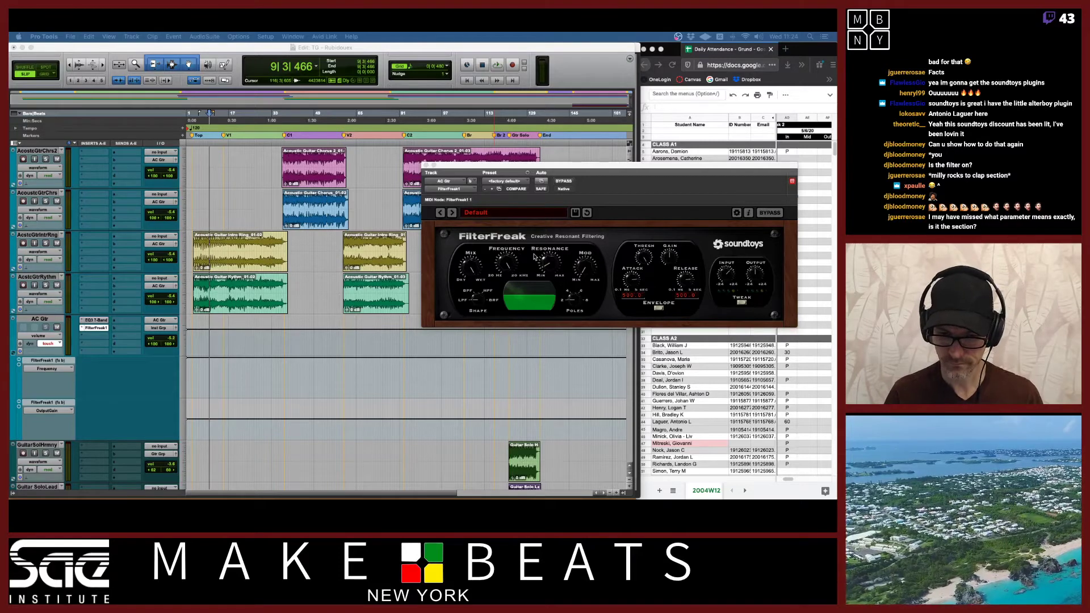
{"action": "left_click", "coordinate": [563, 46]}
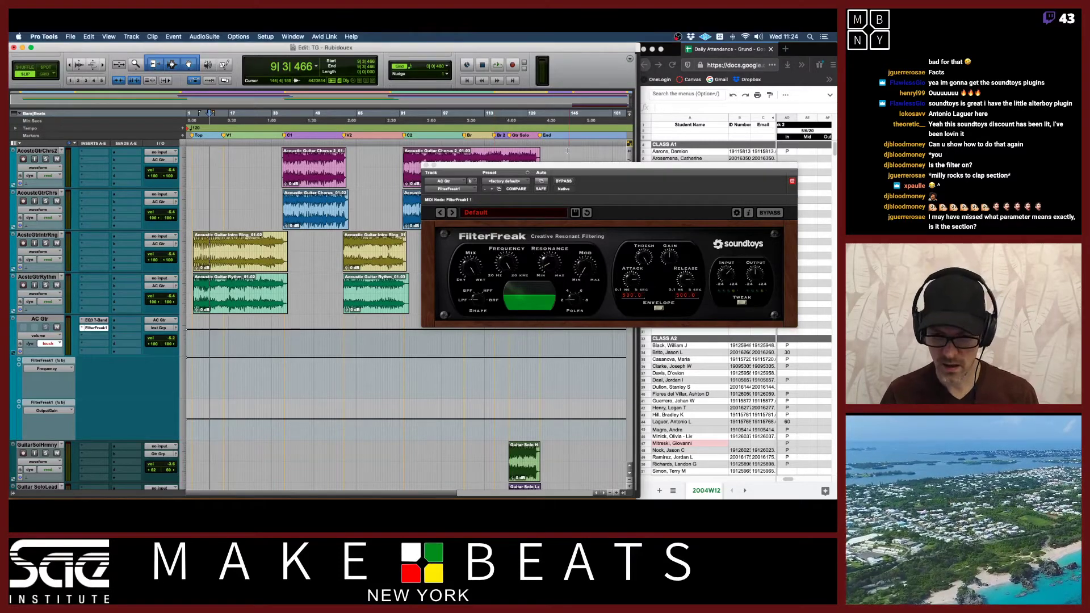
Test lowering and raising the FilterFreak Frequency knob, repositioning the plug-in window over the tracks
{"action": "left_click_drag", "start_coordinate": [507, 265], "coordinate": [510, 278]}
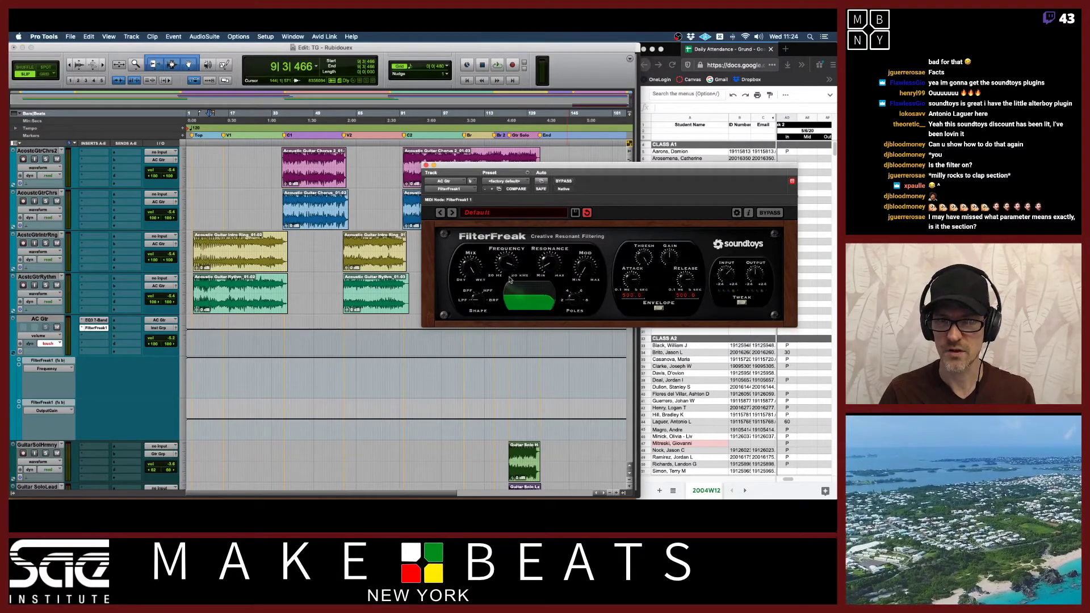
{"action": "left_click_drag", "start_coordinate": [526, 165], "coordinate": [411, 175]}
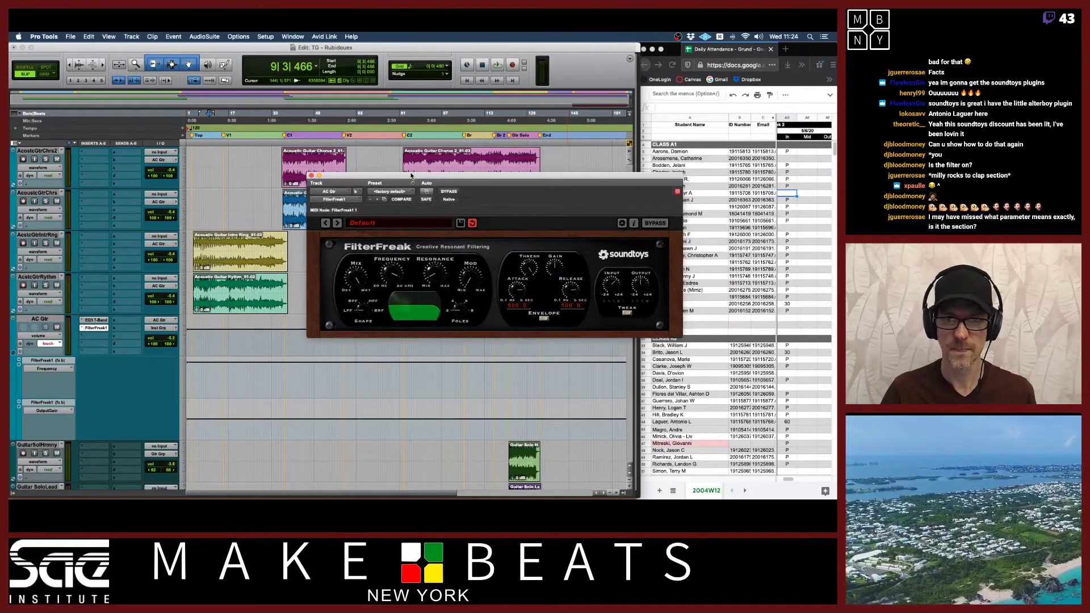
{"action": "left_click_drag", "start_coordinate": [391, 275], "coordinate": [391, 252]}
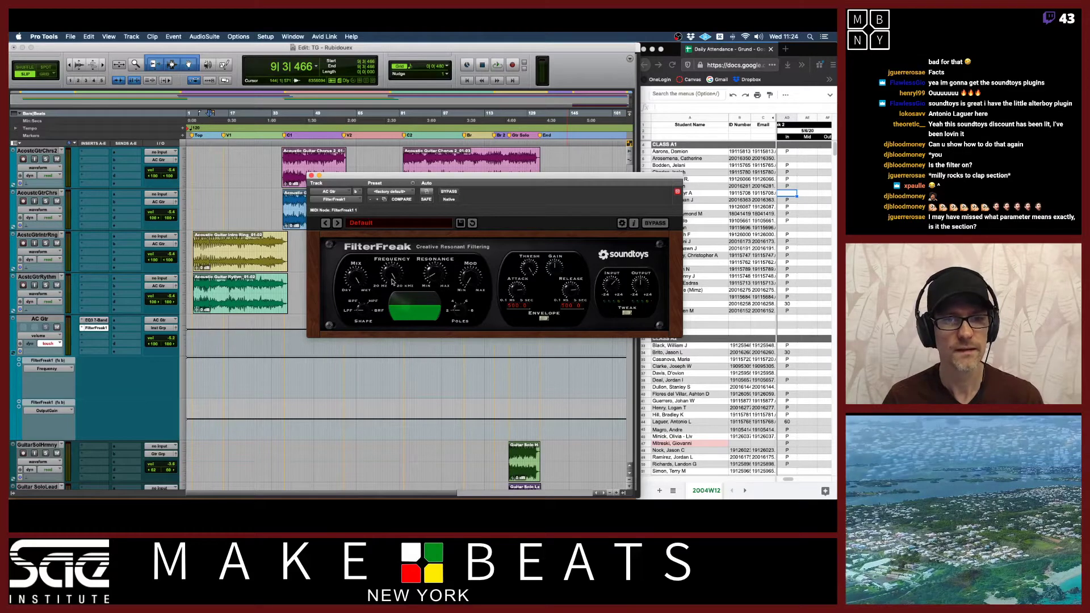
Record a touch-mode pass from bar 9, sweeping FilterFreak's Frequency down and releasing the knob before stopping playback
{"action": "key", "text": "space"}
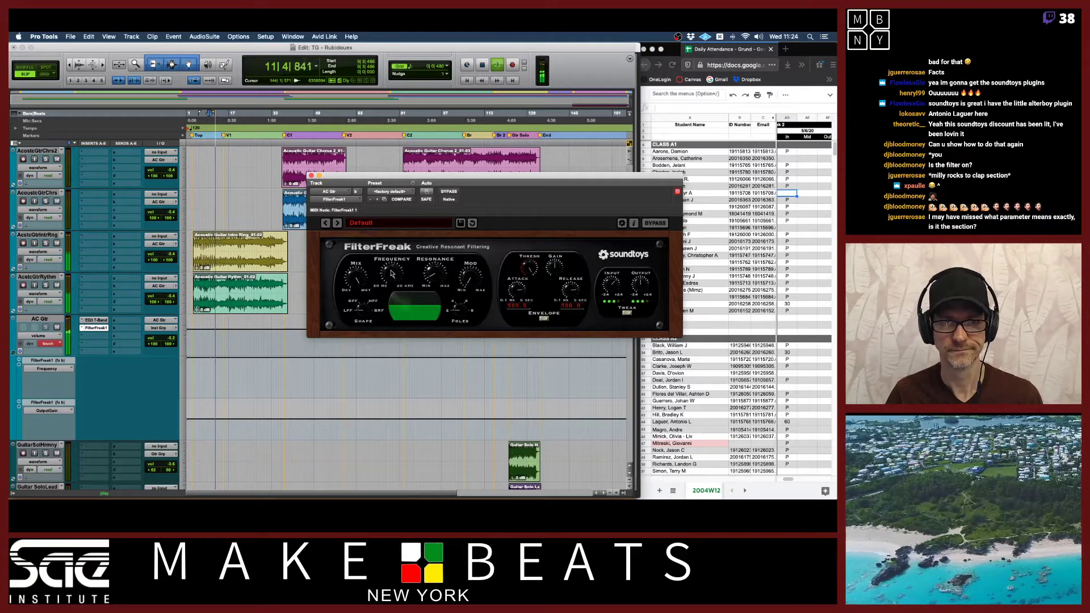
{"action": "left_click_drag", "start_coordinate": [390, 273], "coordinate": [389, 312]}
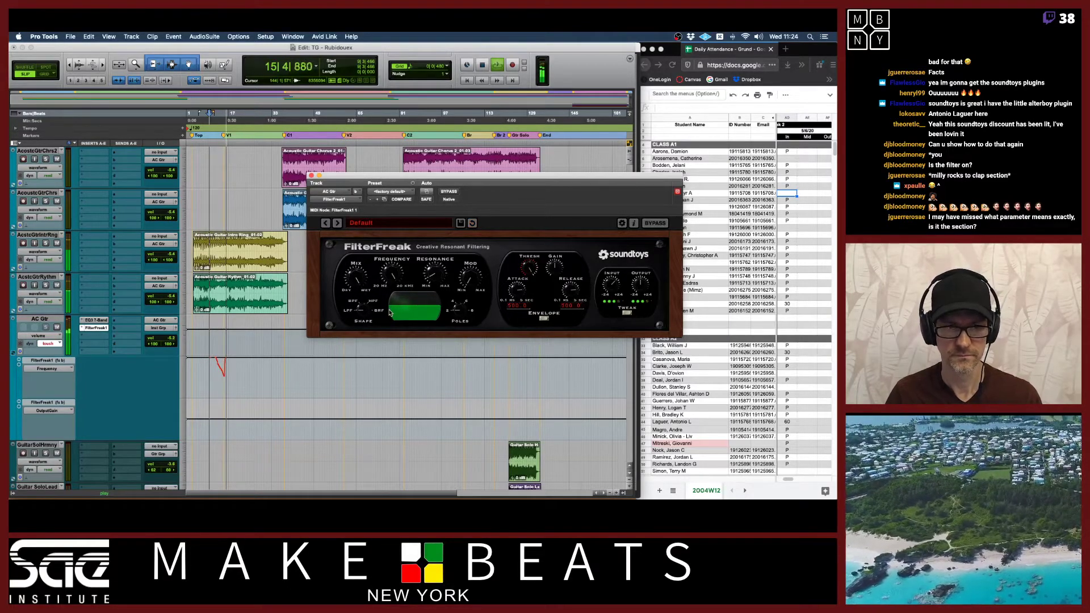
{"action": "key", "text": "space"}
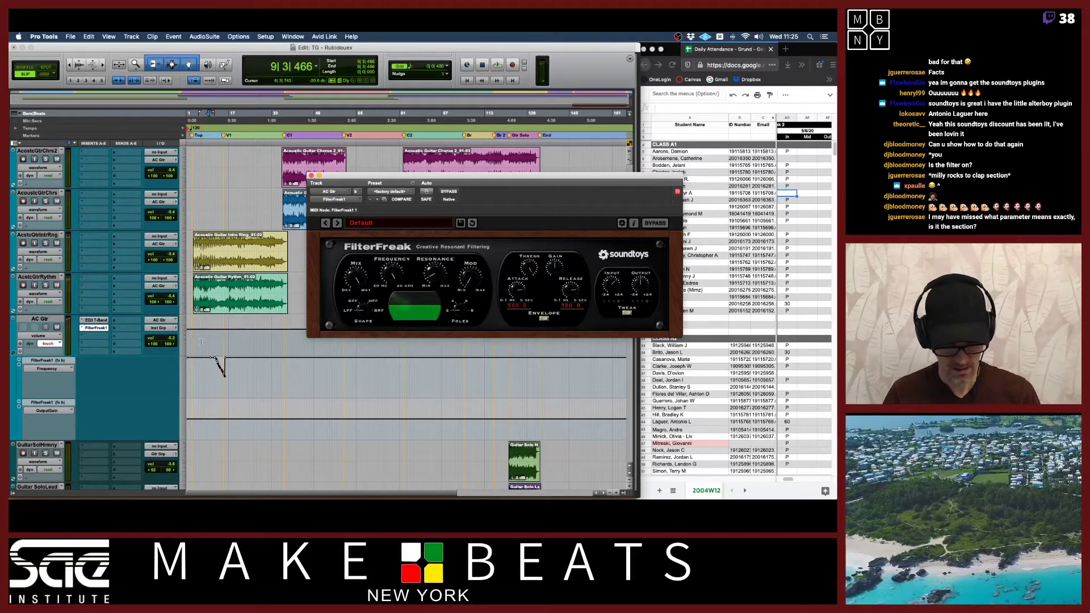
Zoom in on the timeline and reposition the plug-in window to examine the recorded Frequency automation
{"action": "key", "text": "t"}
{"action": "key", "text": "t"}
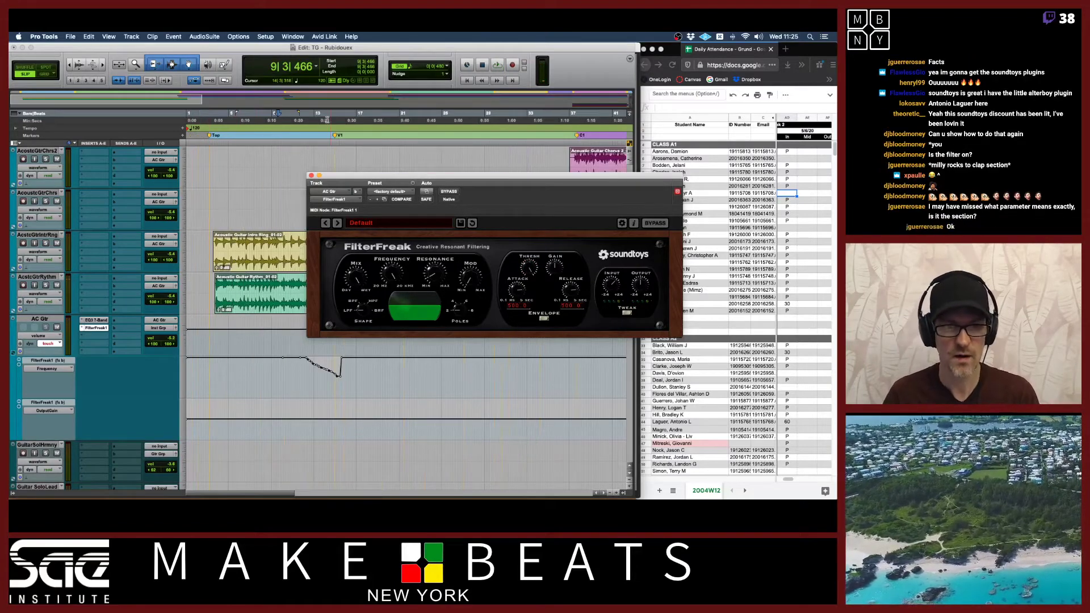
{"action": "left_click_drag", "start_coordinate": [363, 175], "coordinate": [424, 162]}
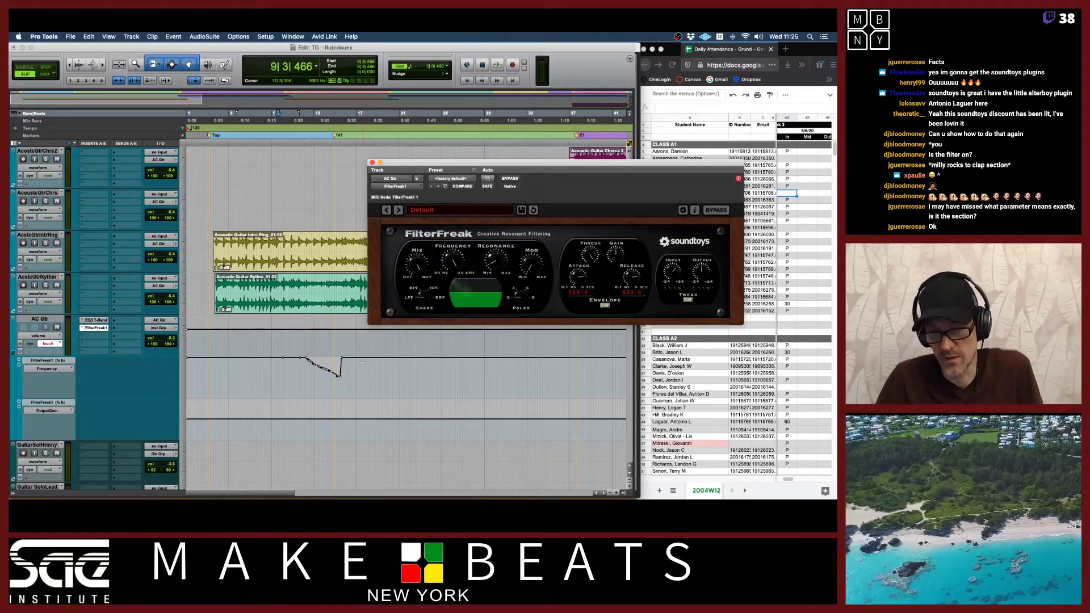
Undo the touch-mode automation pass and set the AC Gtr track's automation mode to latch
{"action": "key", "text": "super+z"}
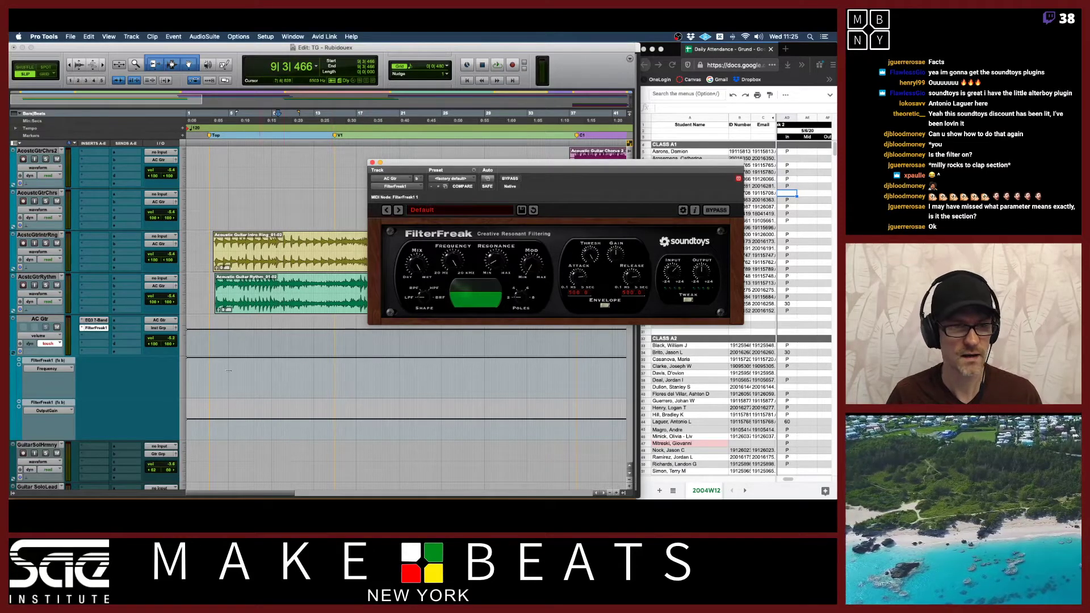
{"action": "left_click", "coordinate": [55, 345]}
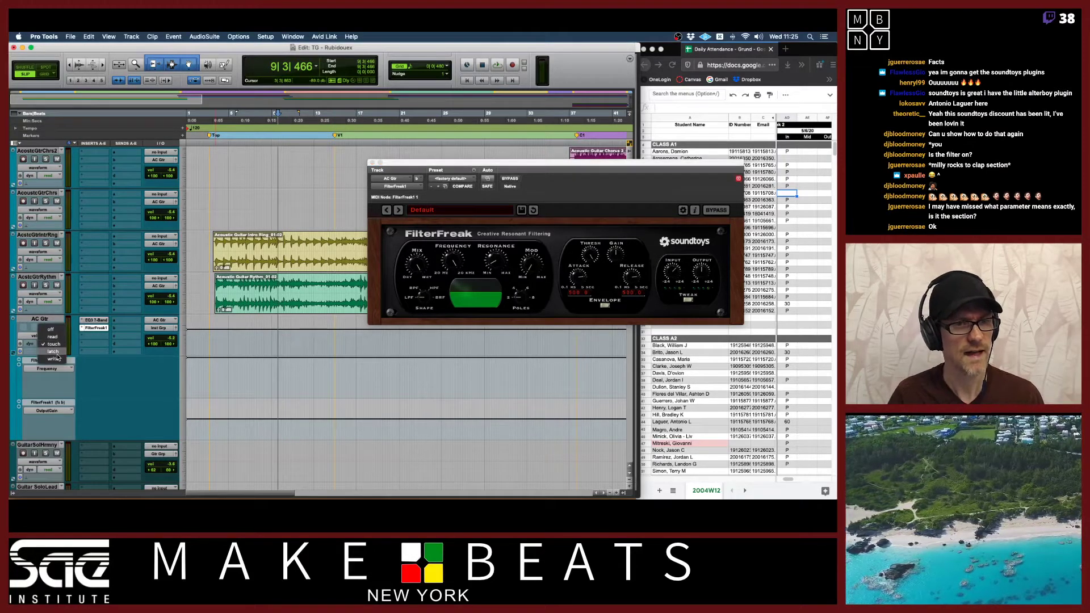
{"action": "left_click", "coordinate": [56, 351]}
Record a latch-mode pass from bar 9, sweeping FilterFreak's Frequency down and releasing the knob before stopping playback
{"action": "key", "text": "space"}
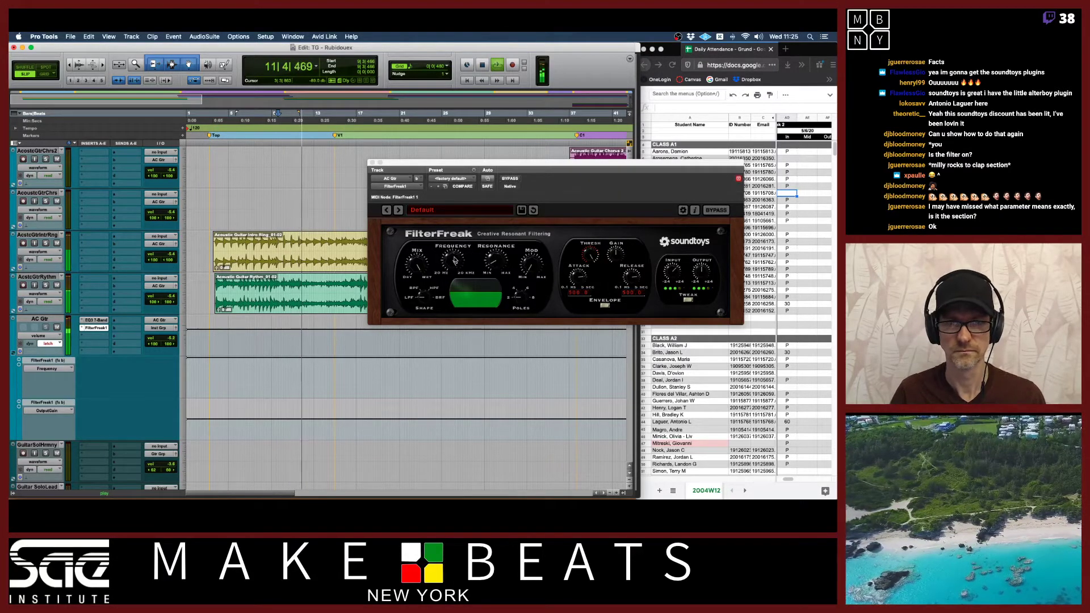
{"action": "left_click", "coordinate": [454, 260]}
{"action": "left_click_drag", "start_coordinate": [454, 267], "coordinate": [455, 312]}
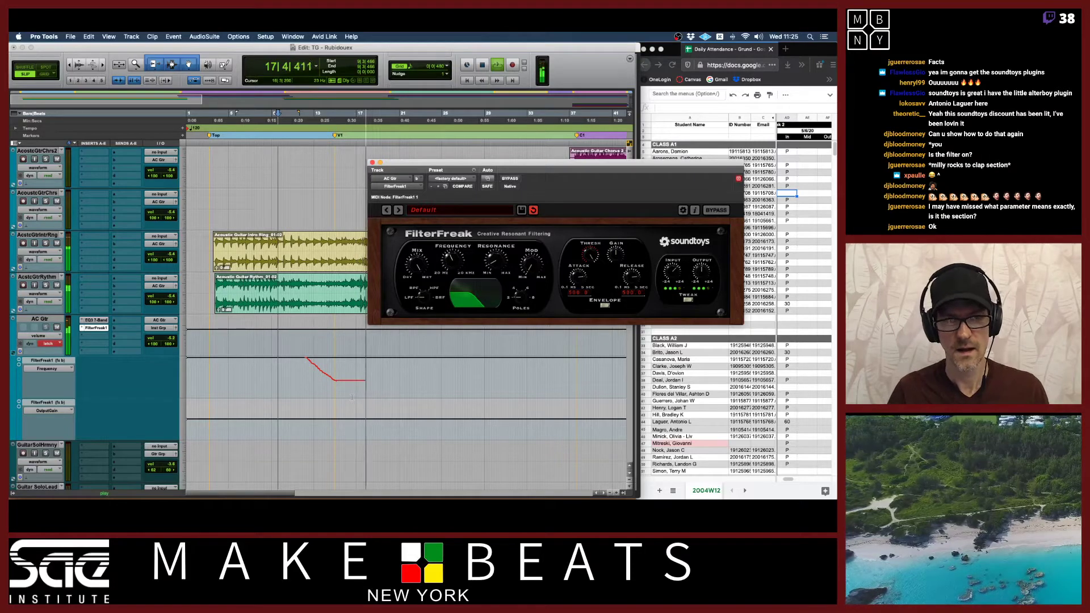
{"action": "key", "text": "space"}
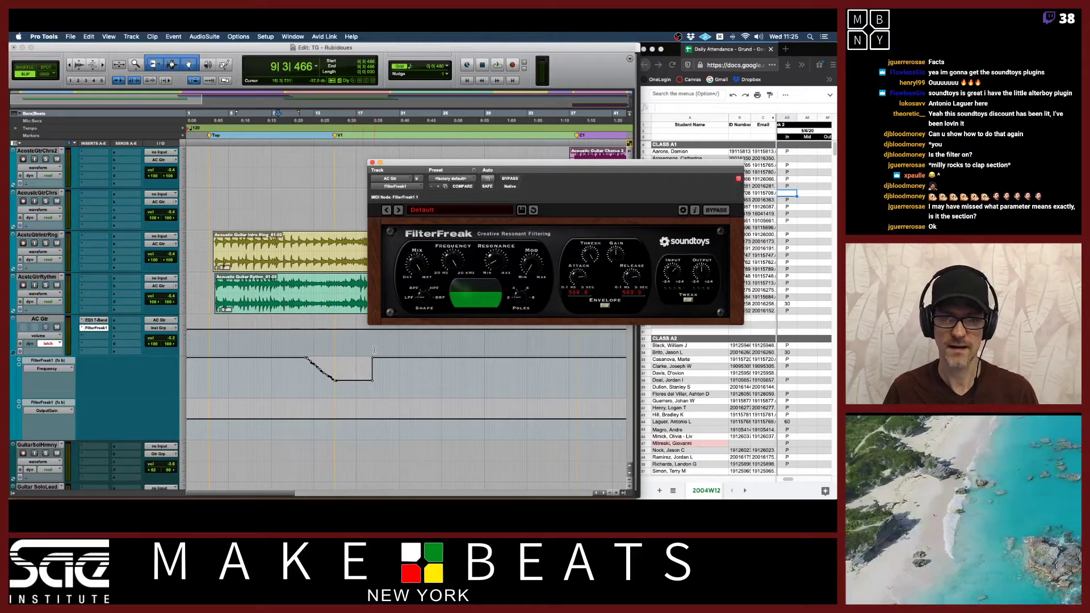
Lower the end of the Frequency automation to the sweep's low level and place the edit cursor near bar 32
{"action": "left_click_drag", "start_coordinate": [372, 358], "coordinate": [374, 381]}
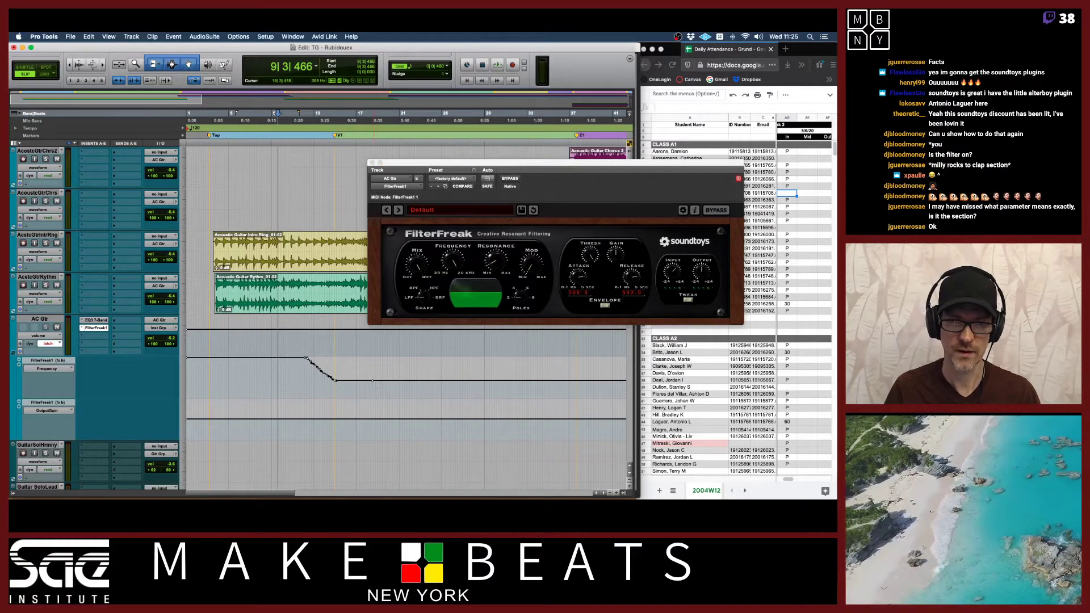
{"action": "left_click_drag", "start_coordinate": [406, 165], "coordinate": [226, 156]}
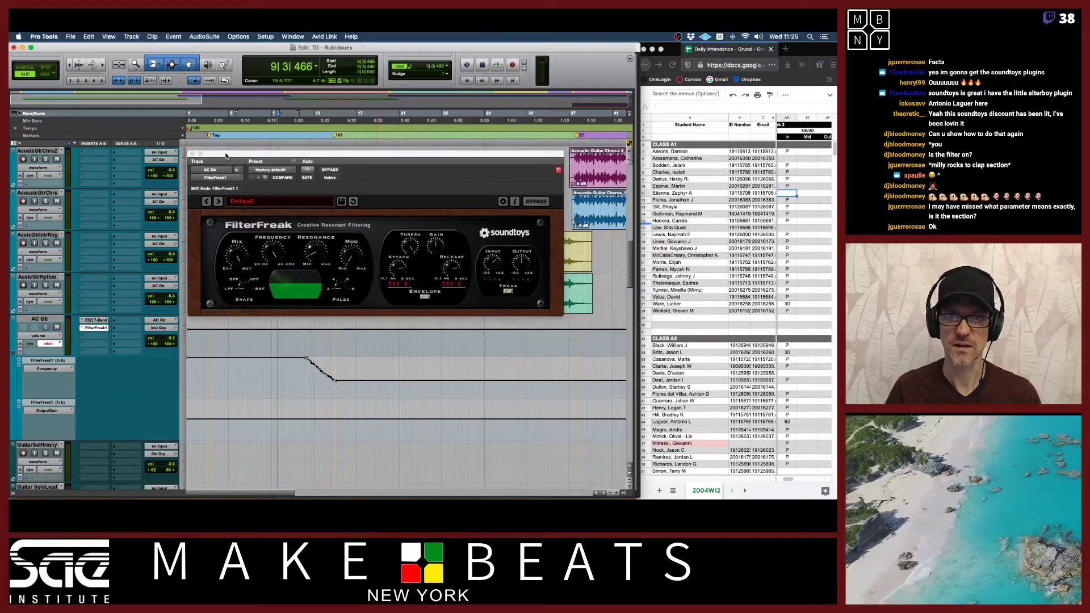
{"action": "left_click", "coordinate": [524, 388]}
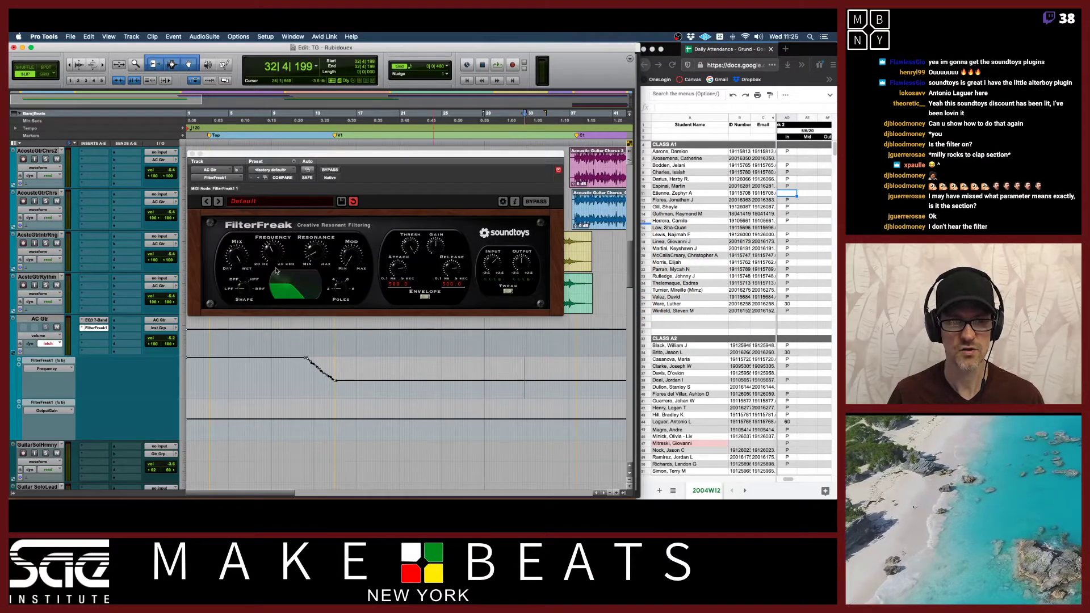
Record a latch-mode pass from bar 32, sweeping FilterFreak's Frequency up at the C1 marker, and delete the closing breakpoints to keep the high level
{"action": "key", "text": "space"}
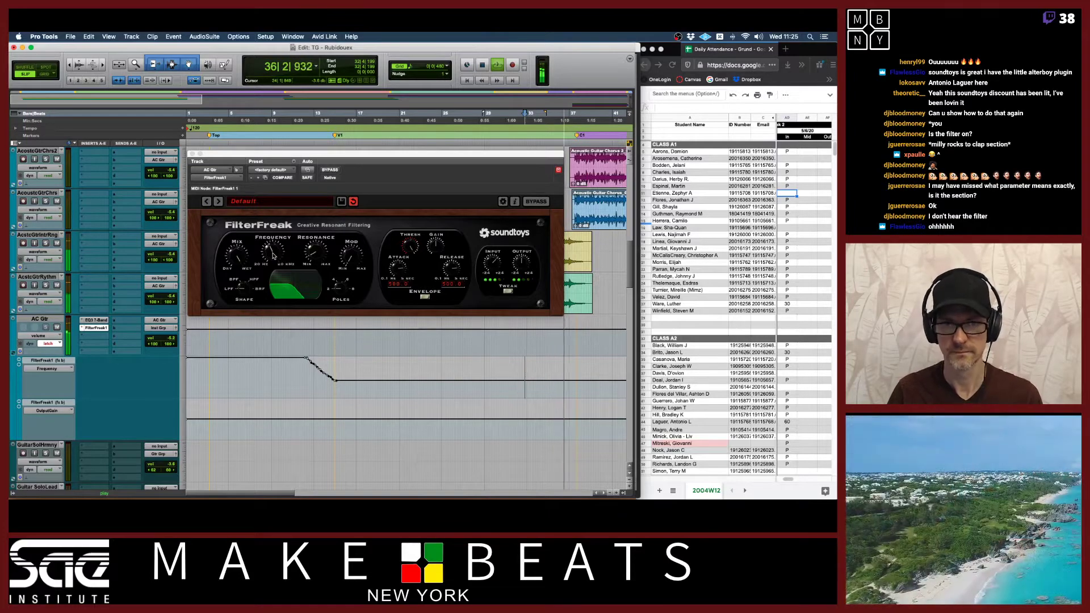
{"action": "left_click_drag", "start_coordinate": [273, 256], "coordinate": [277, 154]}
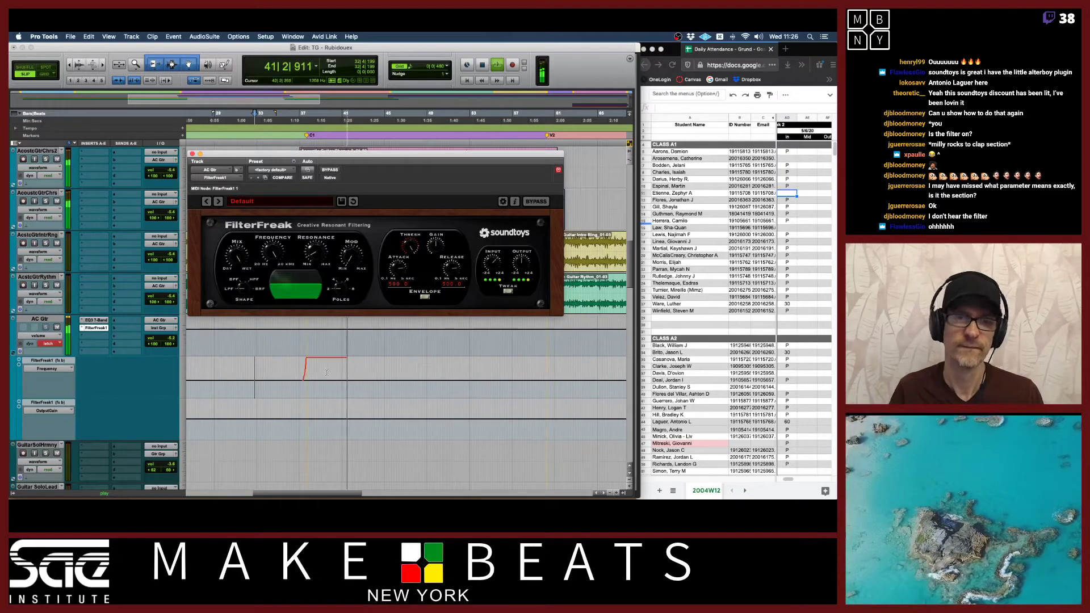
{"action": "key", "text": "space"}
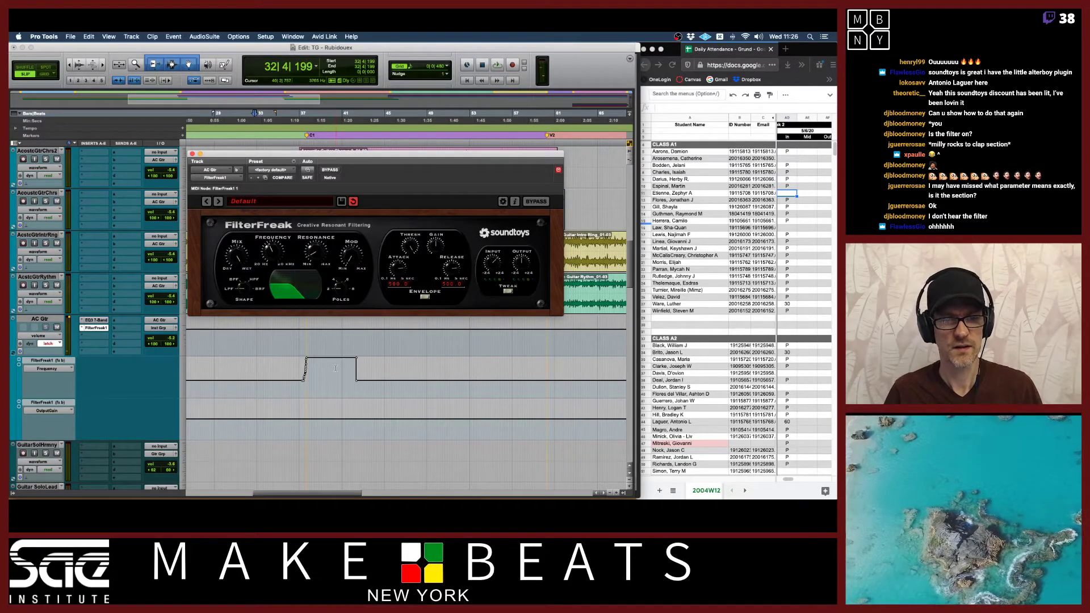
{"action": "left_click_drag", "start_coordinate": [346, 377], "coordinate": [372, 378]}
{"action": "key", "text": "Delete"}
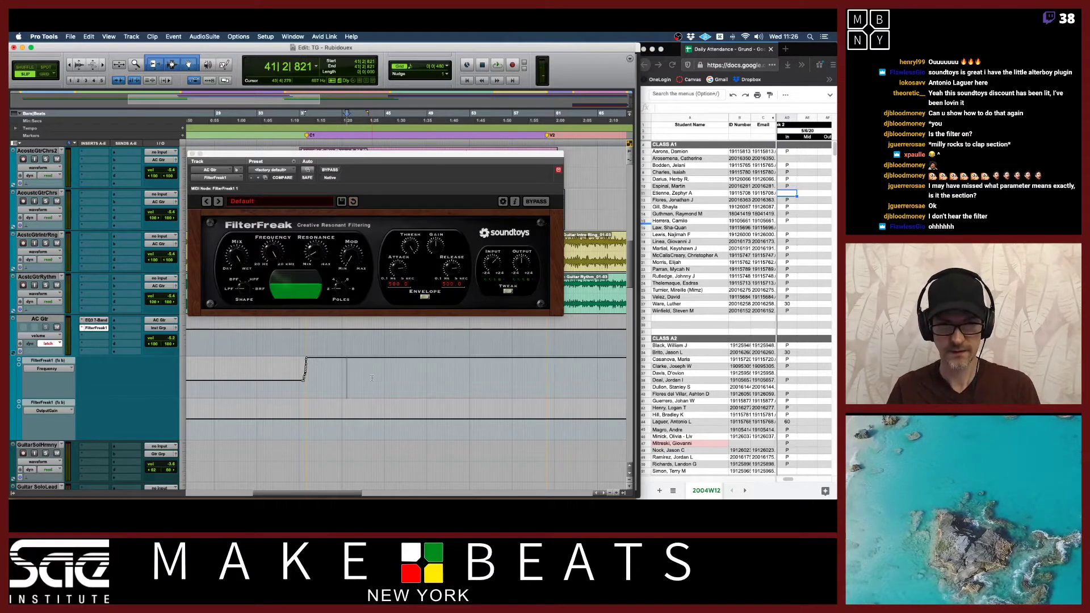
Play back the Frequency rise at the C1 marker from about bar 36, then stop playback
{"action": "left_click", "coordinate": [289, 376]}
{"action": "key", "text": "space"}
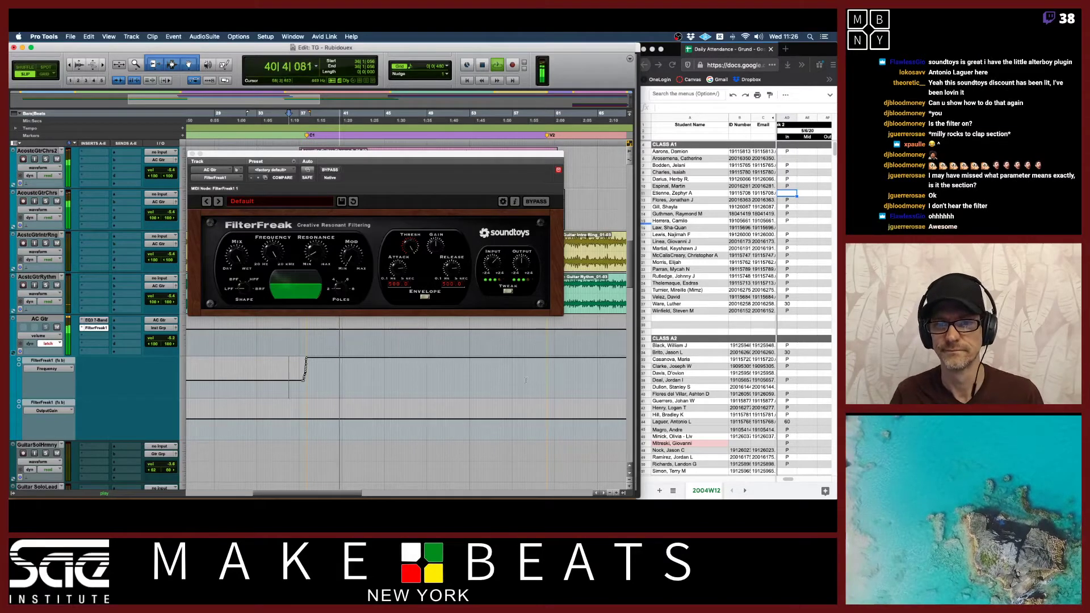
{"action": "key", "text": "space"}
Record a latch-mode pass from bar 56, sweeping Frequency down before the V2 marker, and keep the low level after the sweep
{"action": "left_click", "coordinate": [502, 382]}
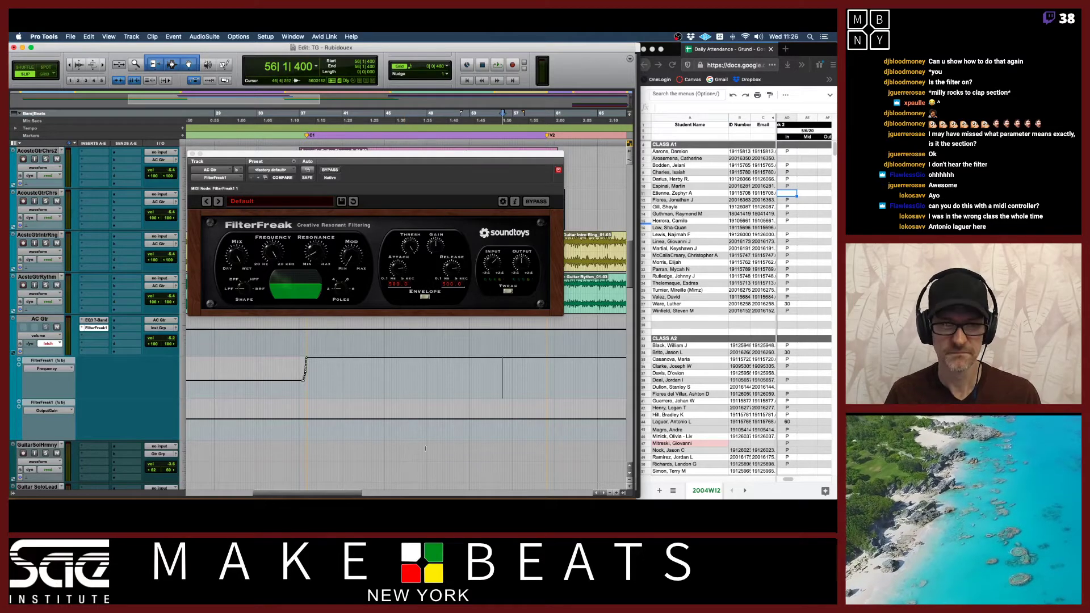
{"action": "key", "text": "space"}
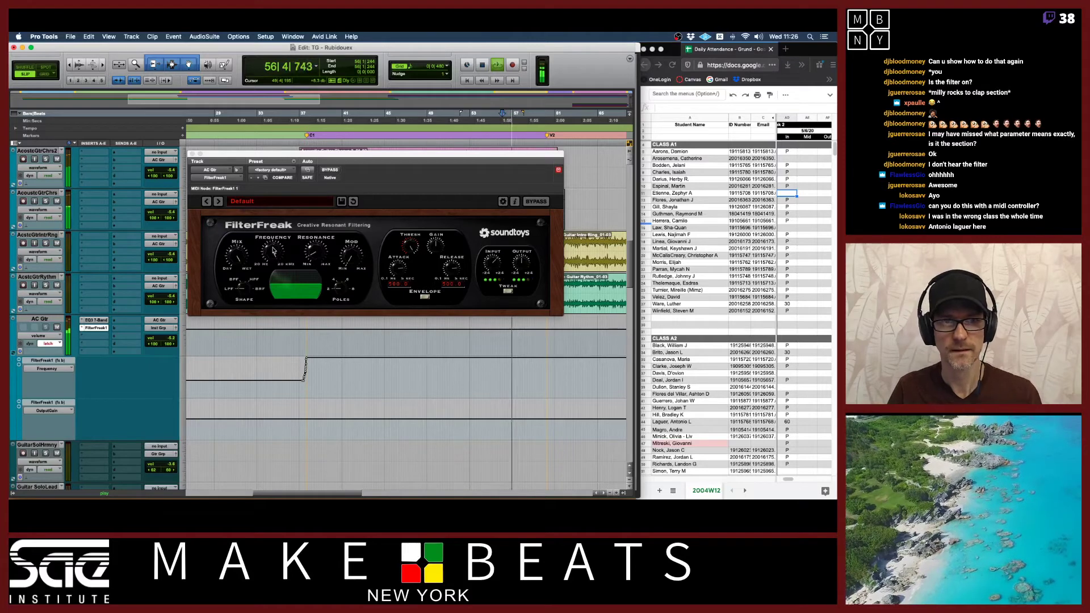
{"action": "left_click_drag", "start_coordinate": [273, 251], "coordinate": [278, 308]}
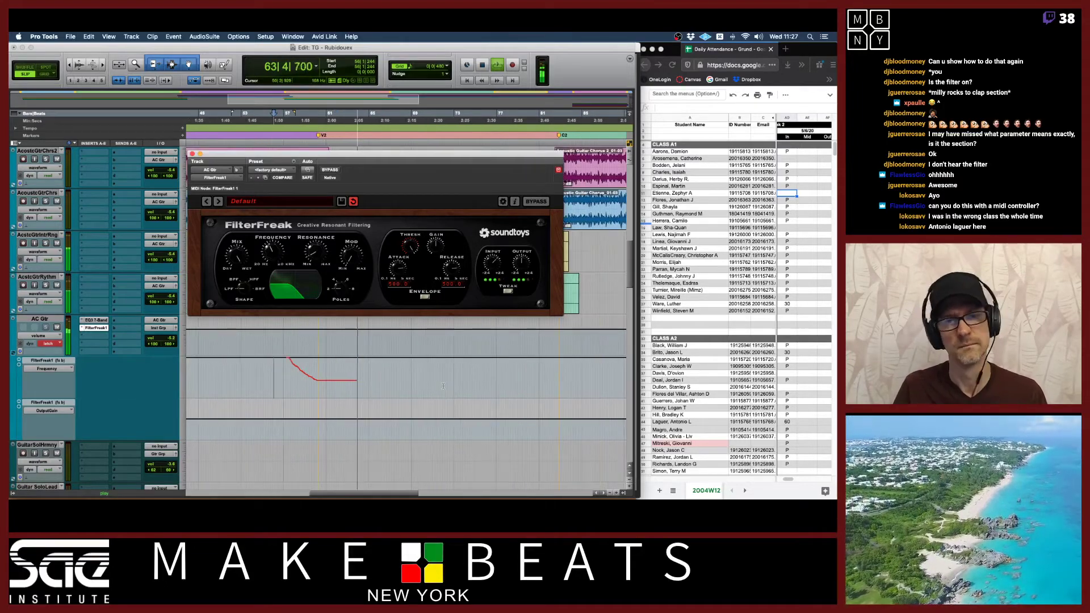
{"action": "key", "text": "space"}
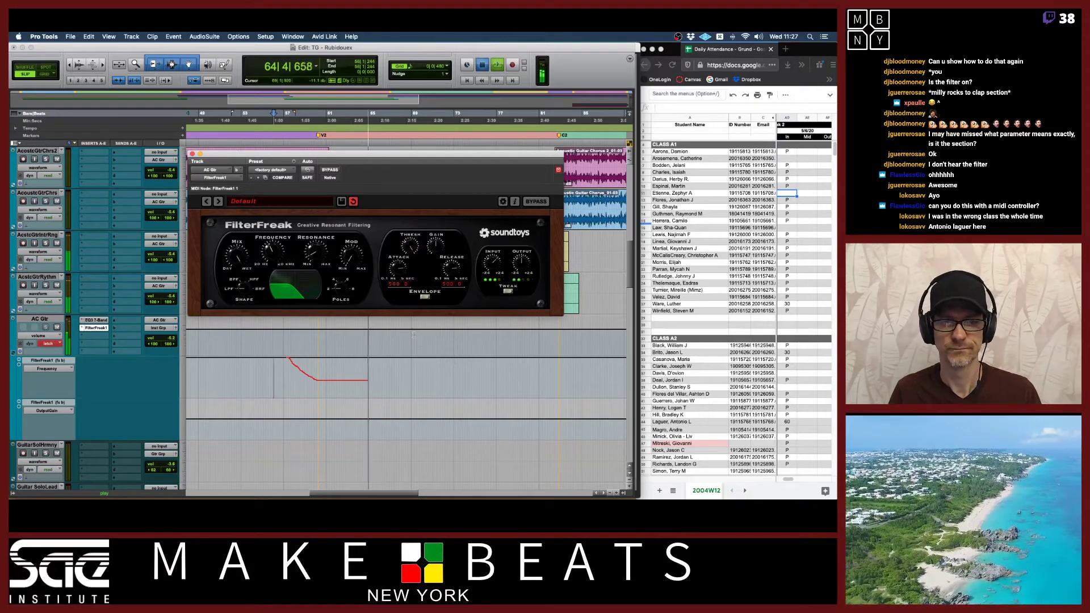
{"action": "left_click", "coordinate": [353, 369]}
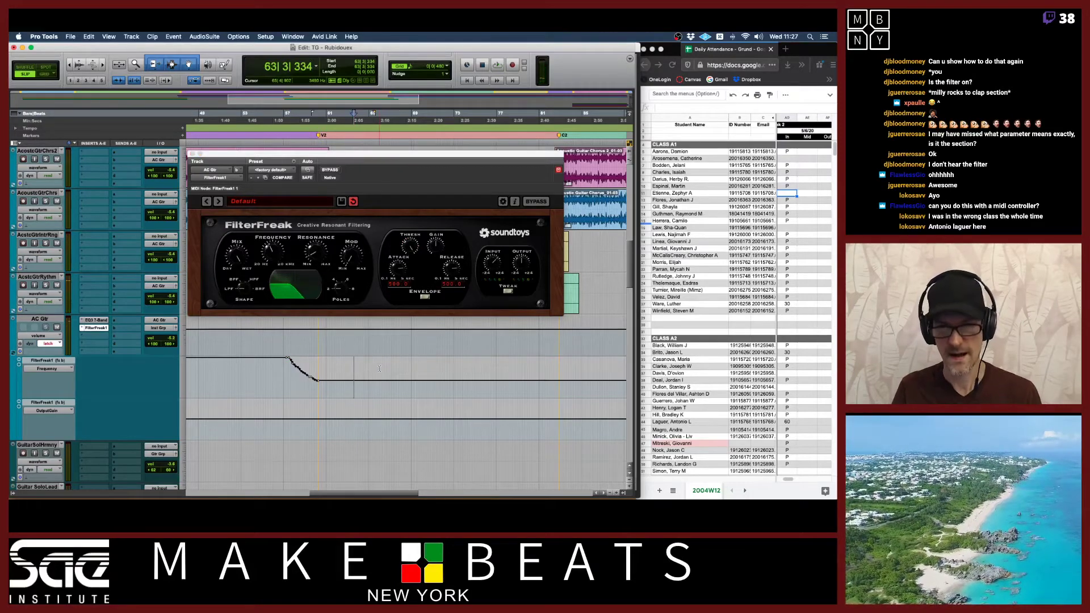
Record a latch-mode pass from bar 80, sweeping Frequency up at the C2 marker, and delete the breakpoints that end the high level
{"action": "key", "text": "space"}
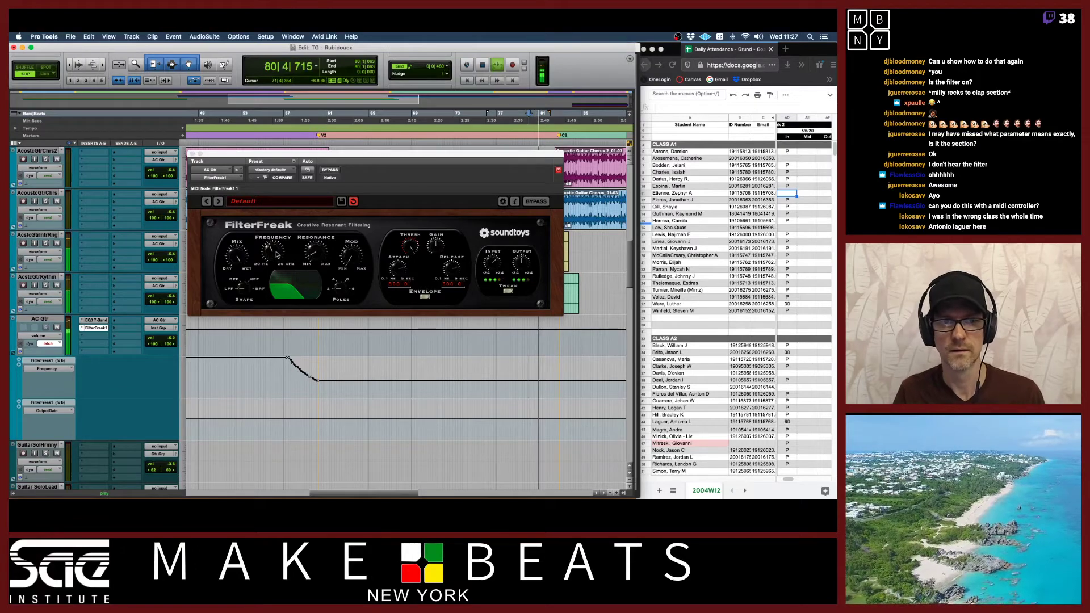
{"action": "left_click_drag", "start_coordinate": [276, 254], "coordinate": [283, 172]}
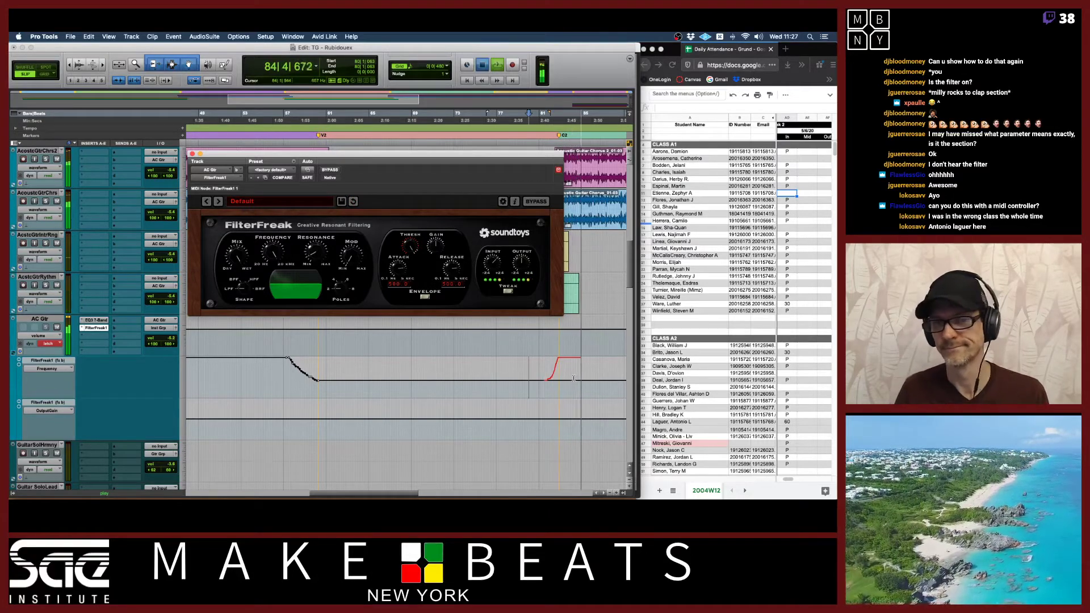
{"action": "key", "text": "space"}
{"action": "left_click_drag", "start_coordinate": [569, 379], "coordinate": [590, 380]}
{"action": "key", "text": "Delete"}
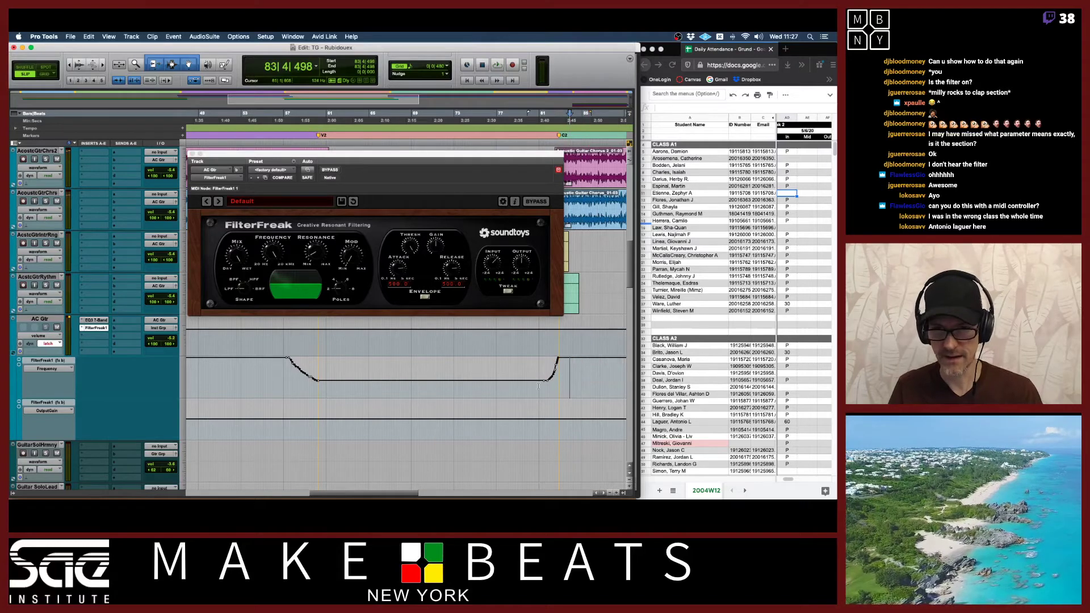
Record a latch-mode pass from bar 102, sweeping Frequency down around the Br marker and back up before Br 2
{"action": "scroll", "coordinate": [541, 388], "scroll_direction": "right", "scroll_amount": 10}
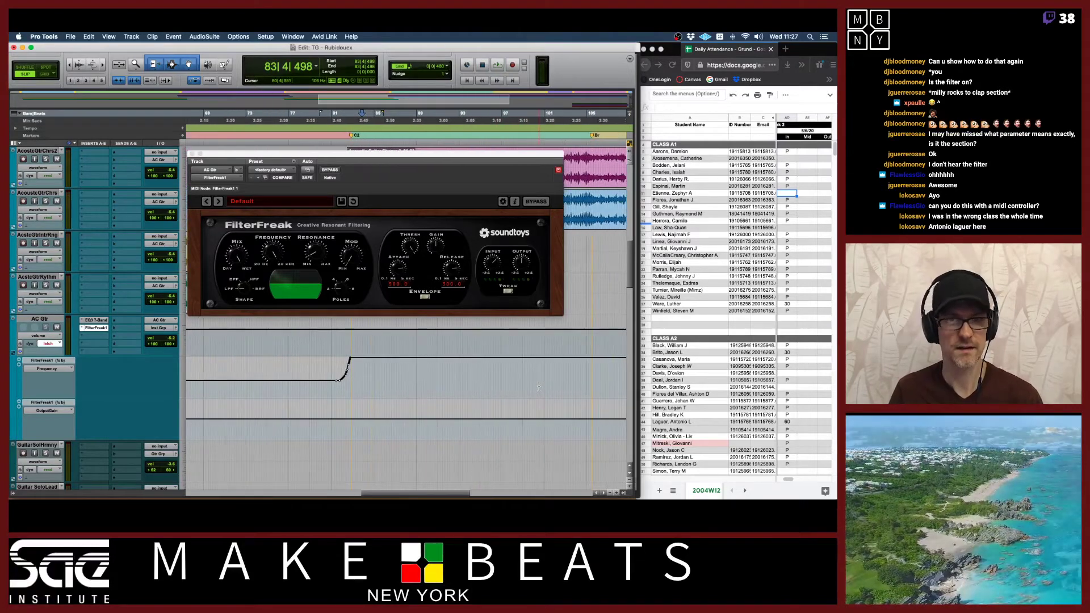
{"action": "scroll", "coordinate": [538, 388], "scroll_direction": "right", "scroll_amount": 3}
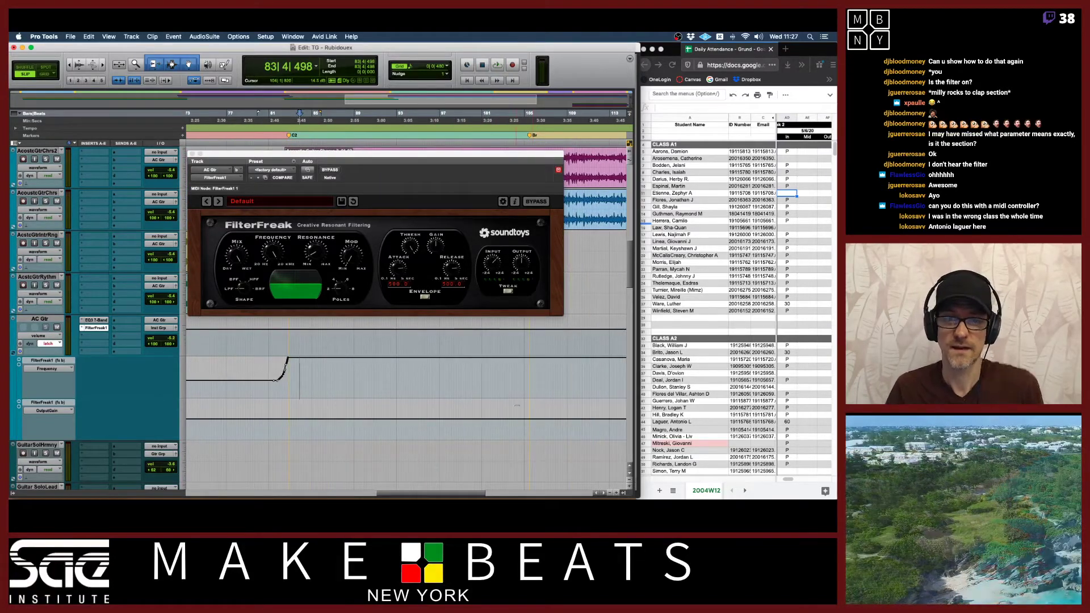
{"action": "left_click", "coordinate": [500, 375]}
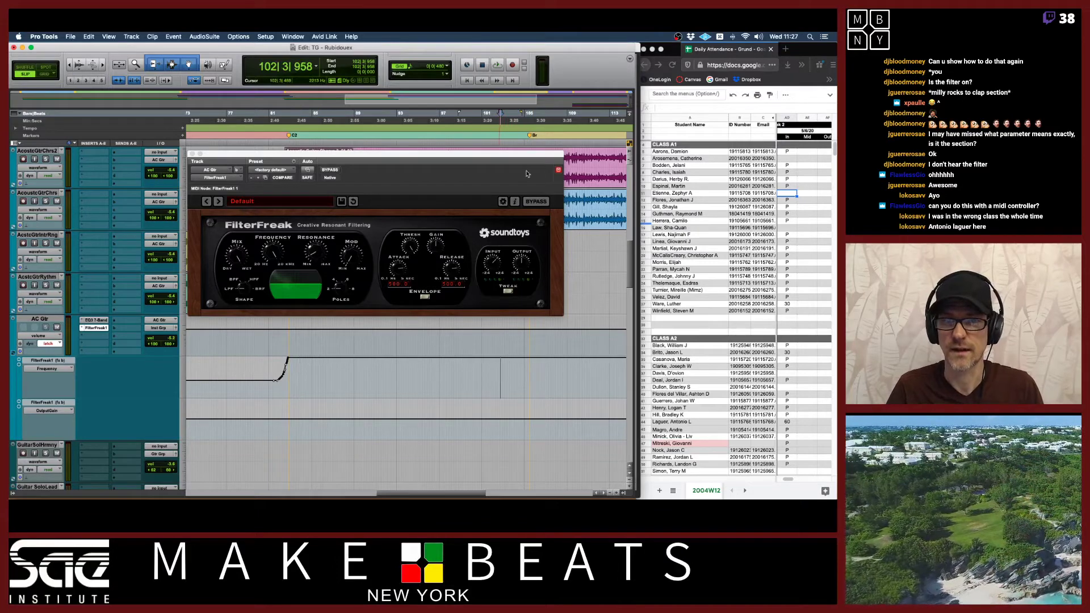
{"action": "left_click_drag", "start_coordinate": [523, 157], "coordinate": [418, 123]}
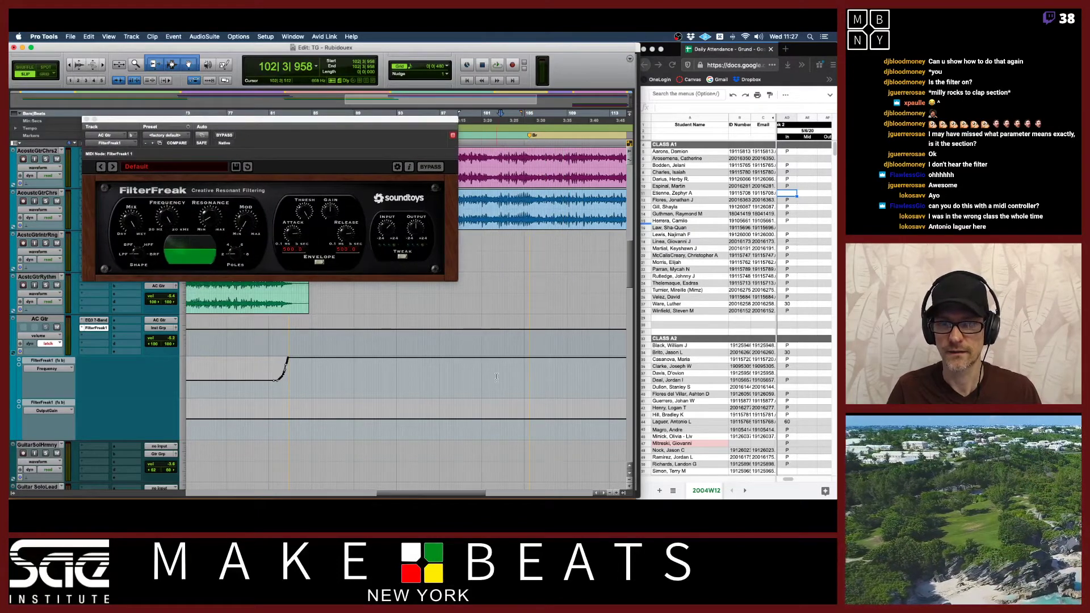
{"action": "key", "text": "space"}
{"action": "left_click", "coordinate": [168, 216]}
{"action": "left_click_drag", "start_coordinate": [167, 217], "coordinate": [174, 279]}
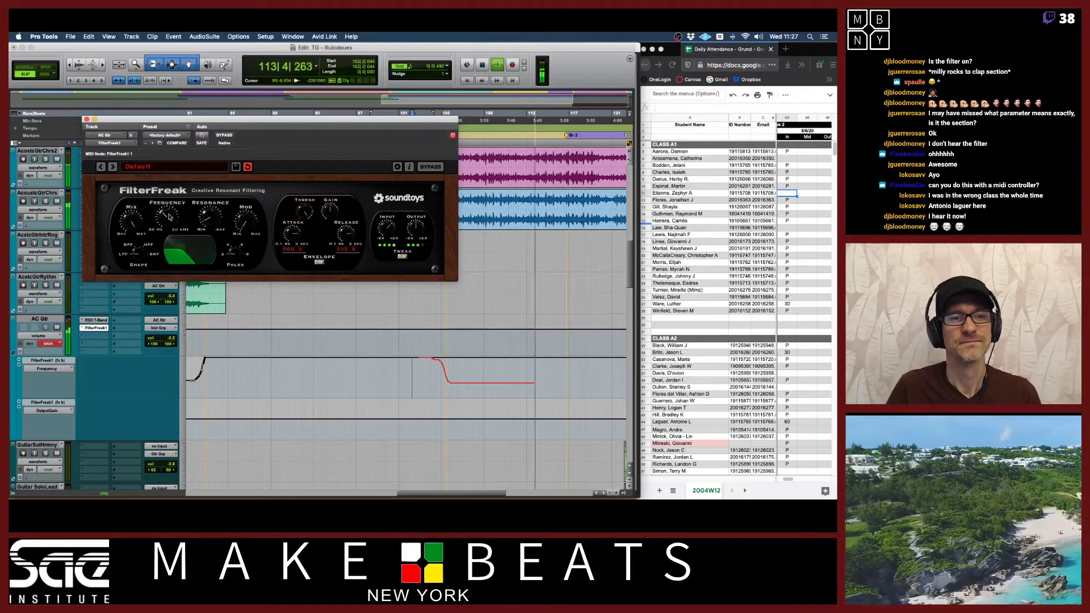
{"action": "left_click_drag", "start_coordinate": [169, 217], "coordinate": [171, 147]}
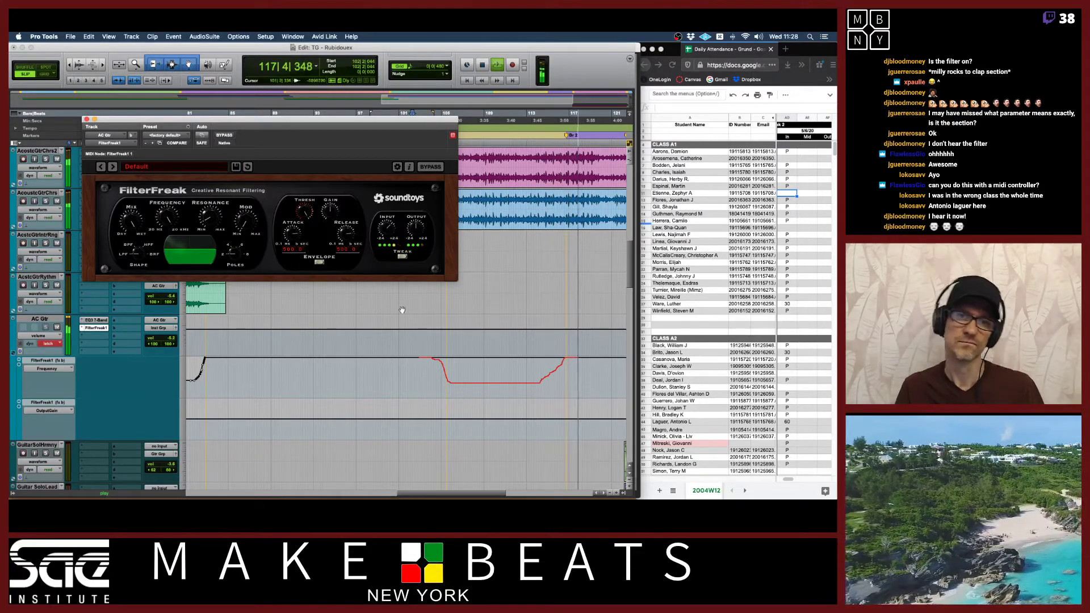
{"action": "key", "text": "space"}
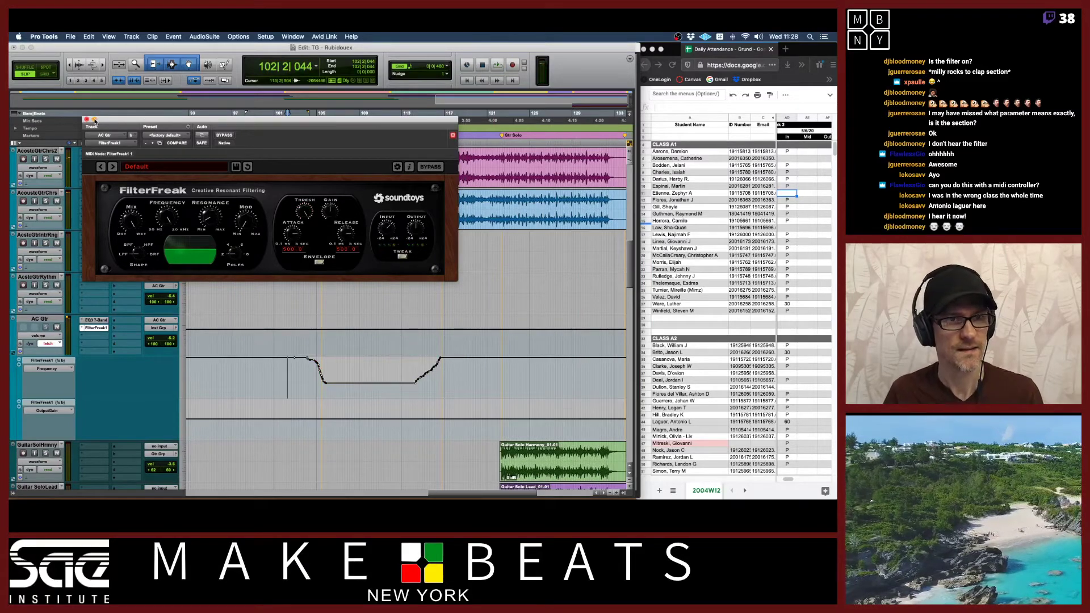
Close the FilterFreak window and review the recorded Frequency automation back to the first verse
{"action": "left_click", "coordinate": [86, 120]}
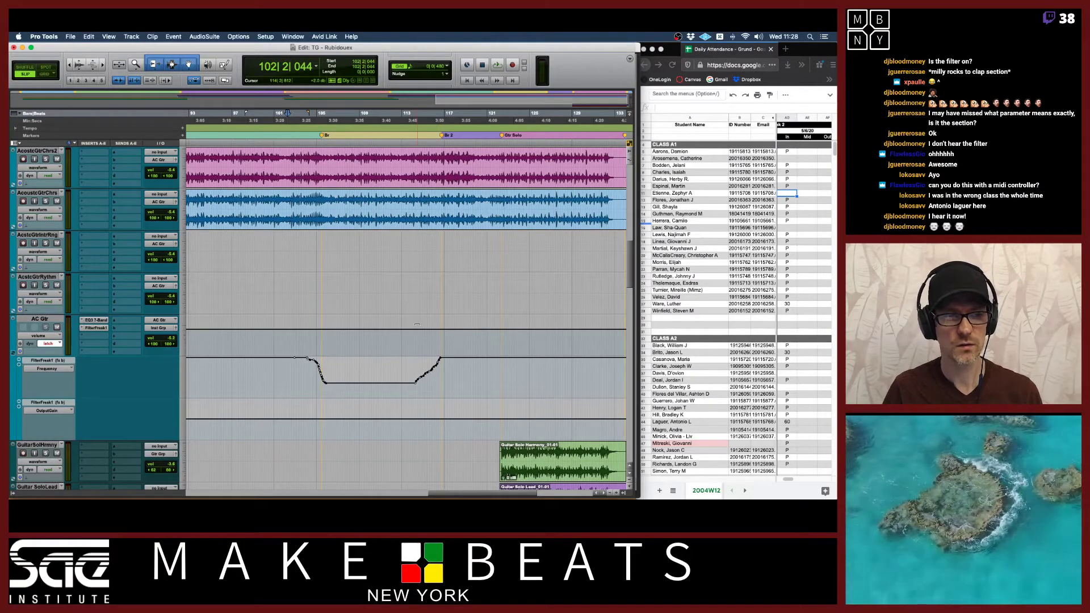
{"action": "scroll", "coordinate": [417, 324], "scroll_direction": "left", "scroll_amount": 10}
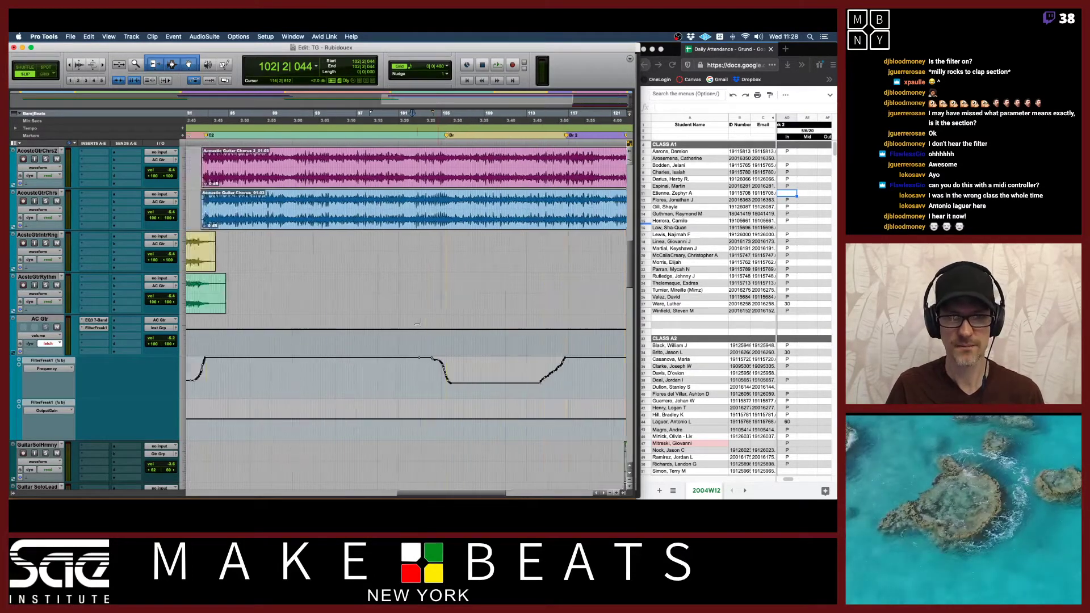
{"action": "scroll", "coordinate": [417, 324], "scroll_direction": "left", "scroll_amount": 10}
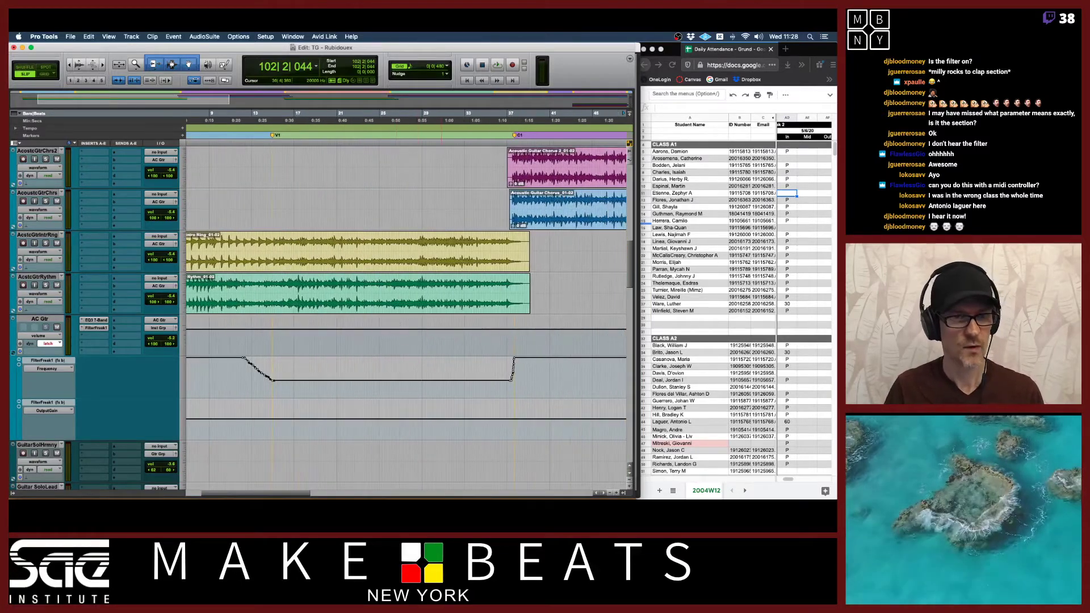
Reopen FilterFreak and enable automation for all its remaining parameters except Bypass
{"action": "left_click", "coordinate": [94, 328]}
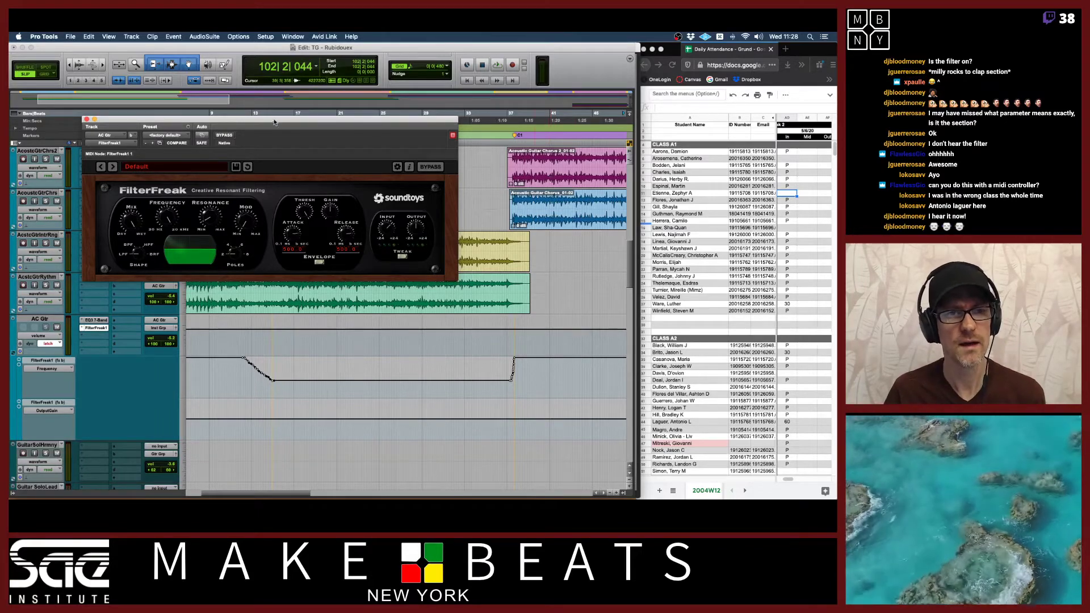
{"action": "left_click", "coordinate": [202, 136]}
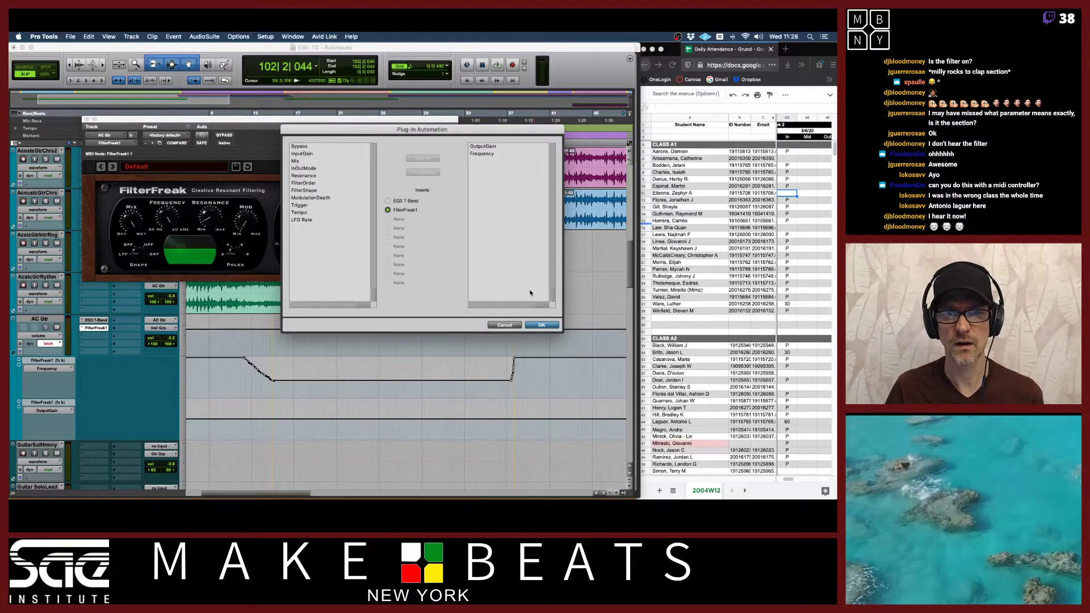
{"action": "left_click", "coordinate": [321, 148]}
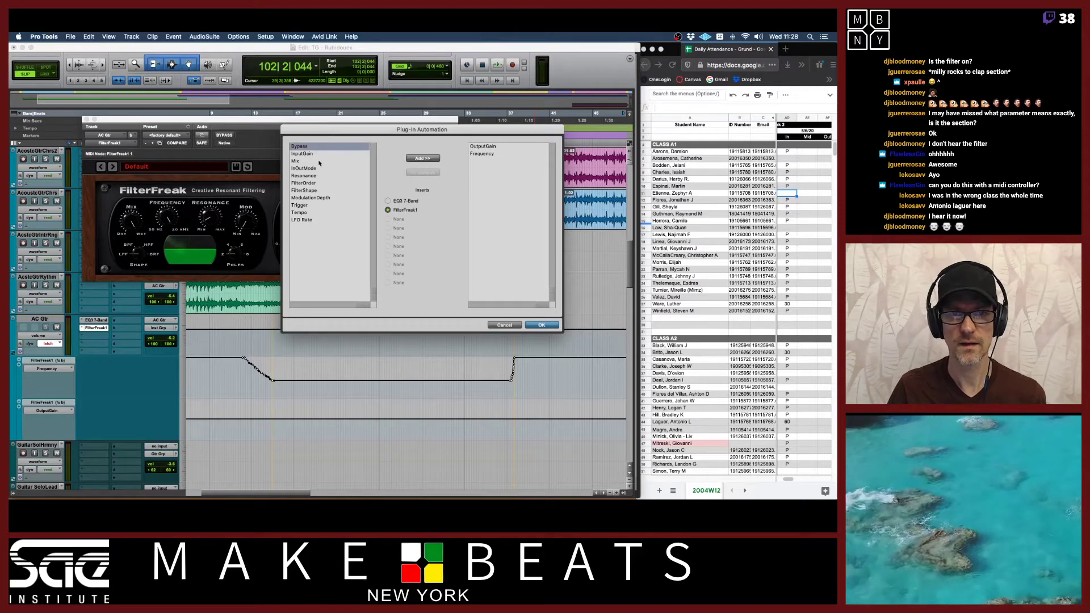
{"action": "left_click", "coordinate": [319, 220], "text": "shift"}
{"action": "left_click", "coordinate": [307, 147], "text": "super"}
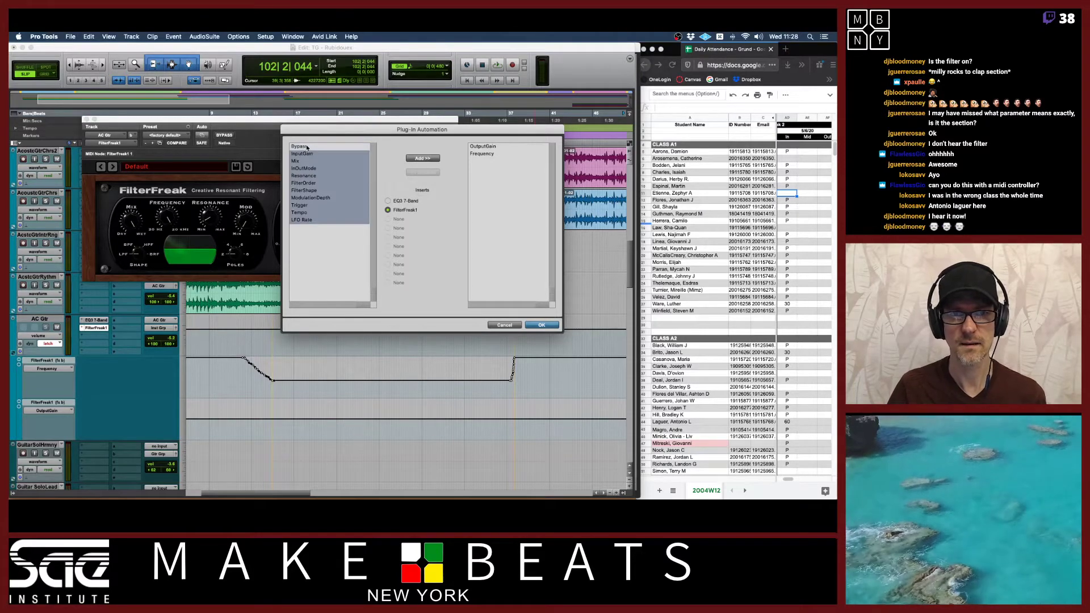
{"action": "left_click", "coordinate": [423, 159]}
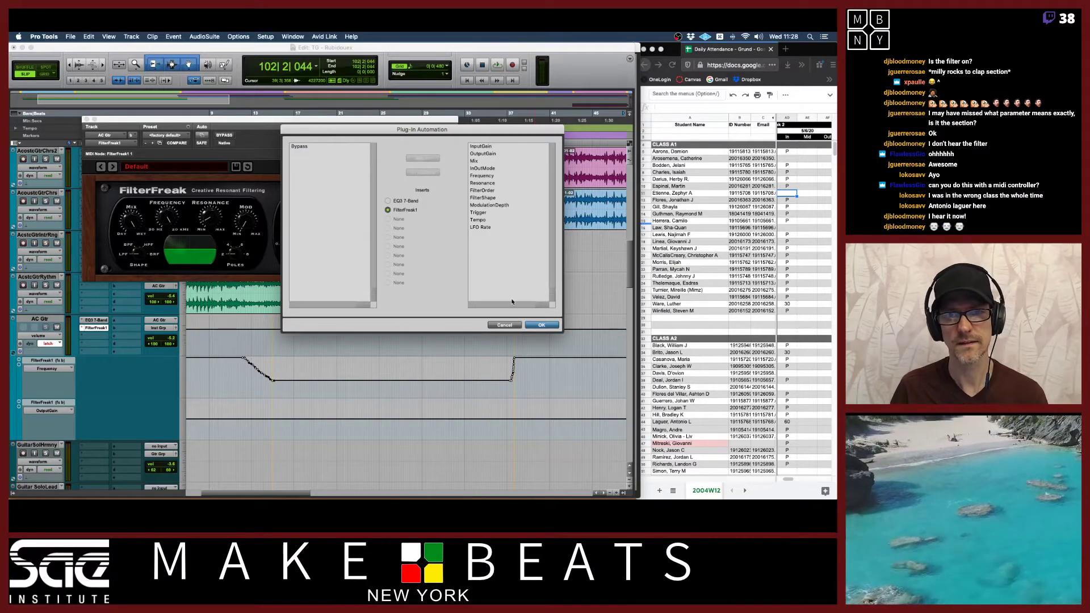
{"action": "left_click", "coordinate": [540, 325]}
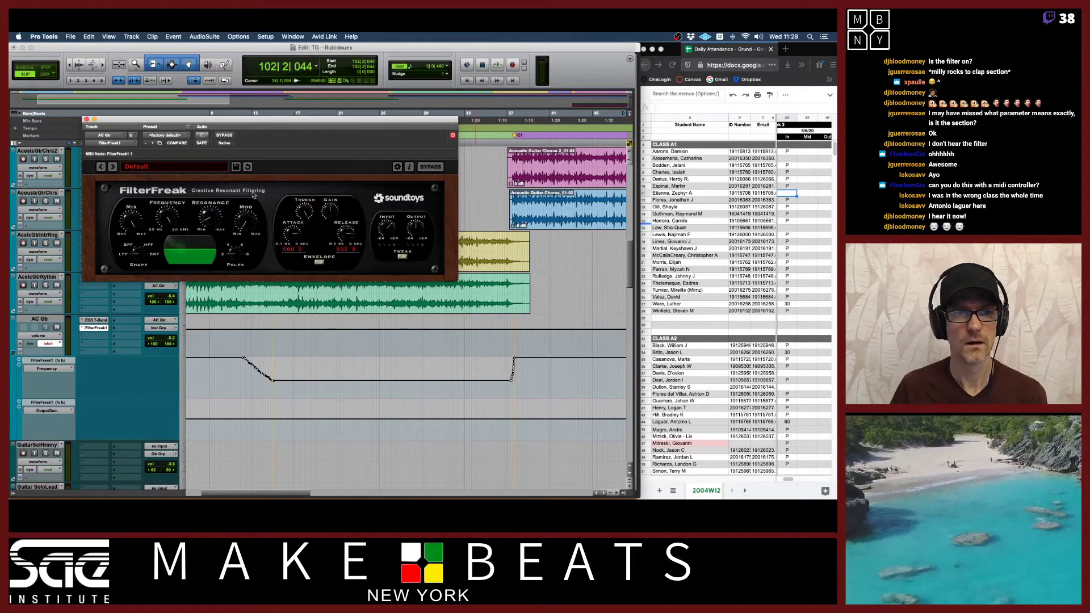
Check the list of automatable FilterFreak parameters among the AC Gtr track's view options
{"action": "left_click", "coordinate": [51, 336]}
{"action": "mouse_move", "coordinate": [52, 368]}
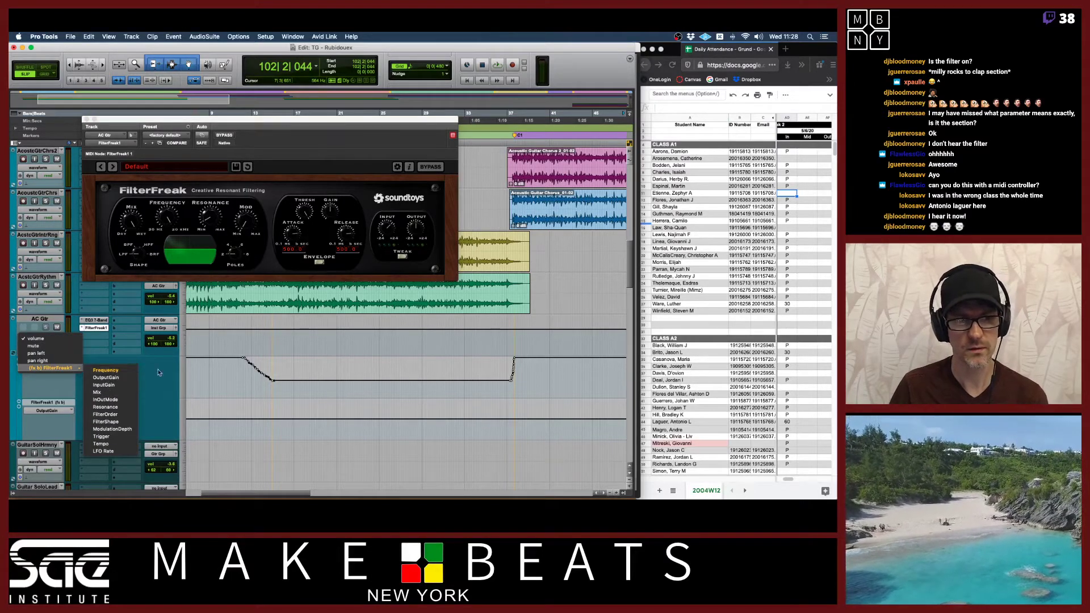
{"action": "left_click", "coordinate": [207, 376]}
Select the entire Frequency automation lane on the AC Gtr track and delete all of its automation
{"action": "triple_click", "coordinate": [244, 382]}
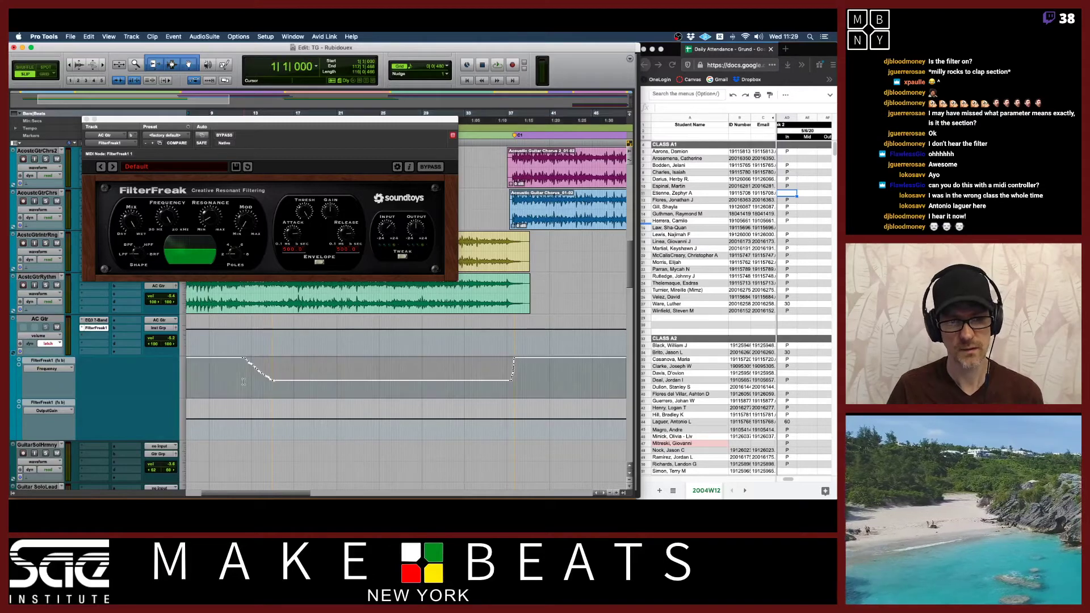
{"action": "key", "text": "r"}
{"action": "key", "text": "r"}
{"action": "key", "text": "r"}
{"action": "key", "text": "BackSpace"}
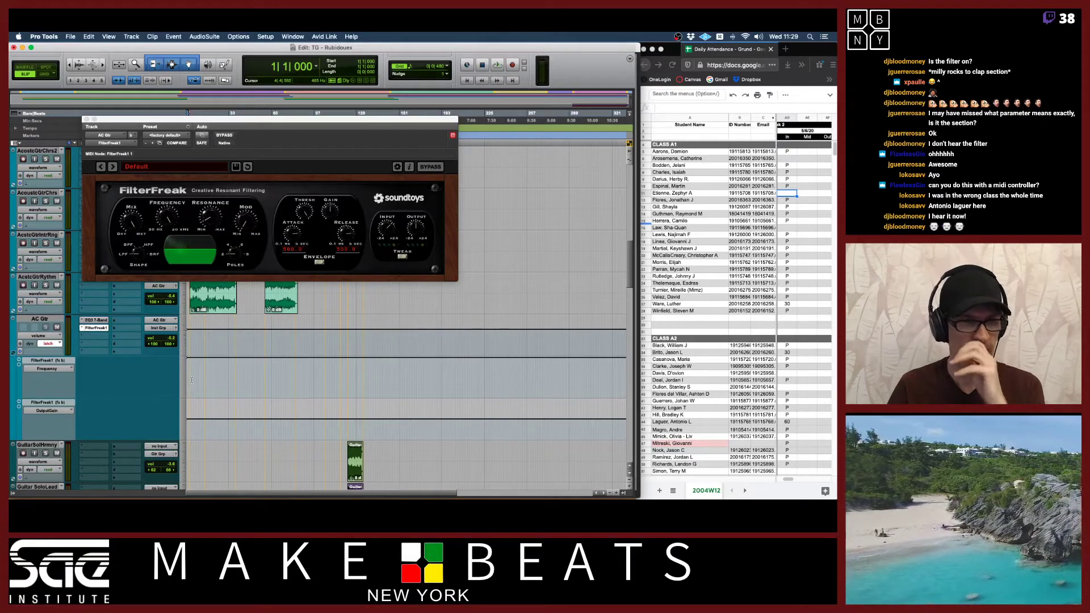
{"action": "key", "text": "t"}
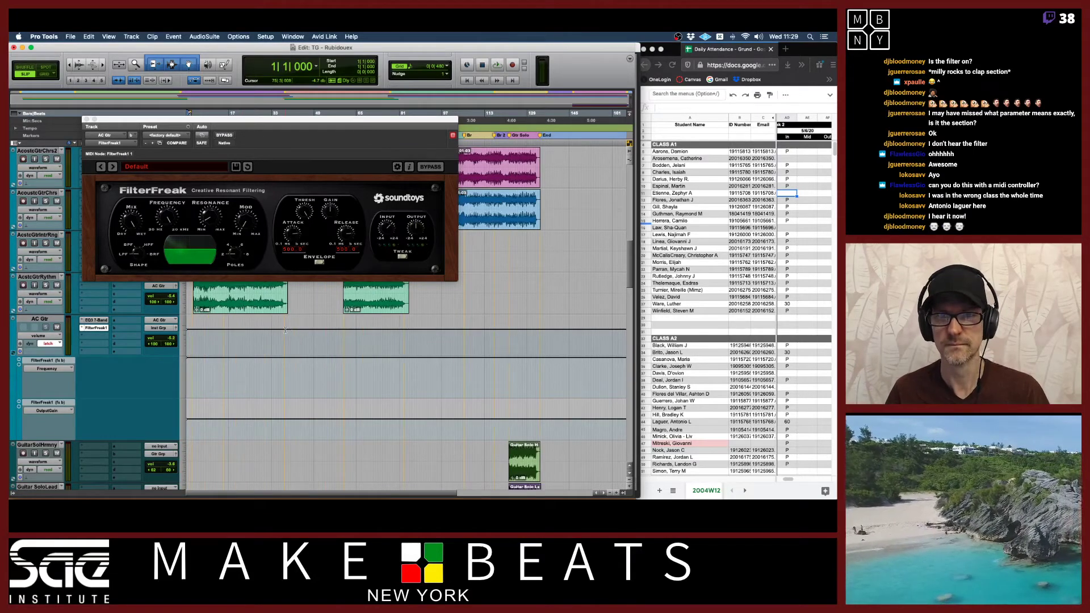
Move the FilterFreak window clear of the timeline ruler, place the cursor at bar 11 and show the Transport window
{"action": "left_click_drag", "start_coordinate": [373, 119], "coordinate": [489, 150]}
{"action": "left_click", "coordinate": [219, 119]}
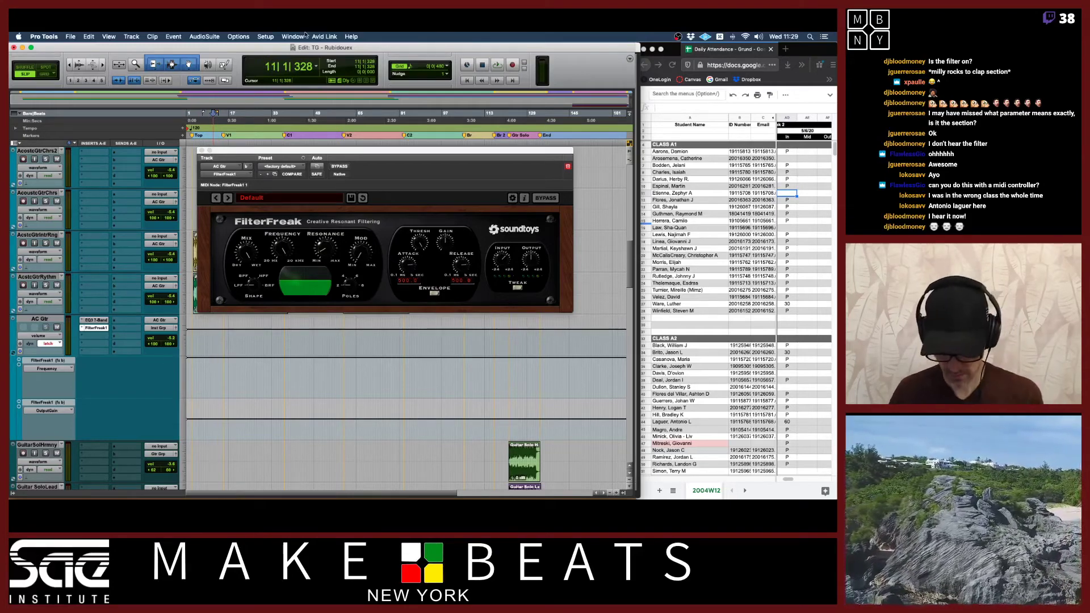
{"action": "key", "text": "super+1"}
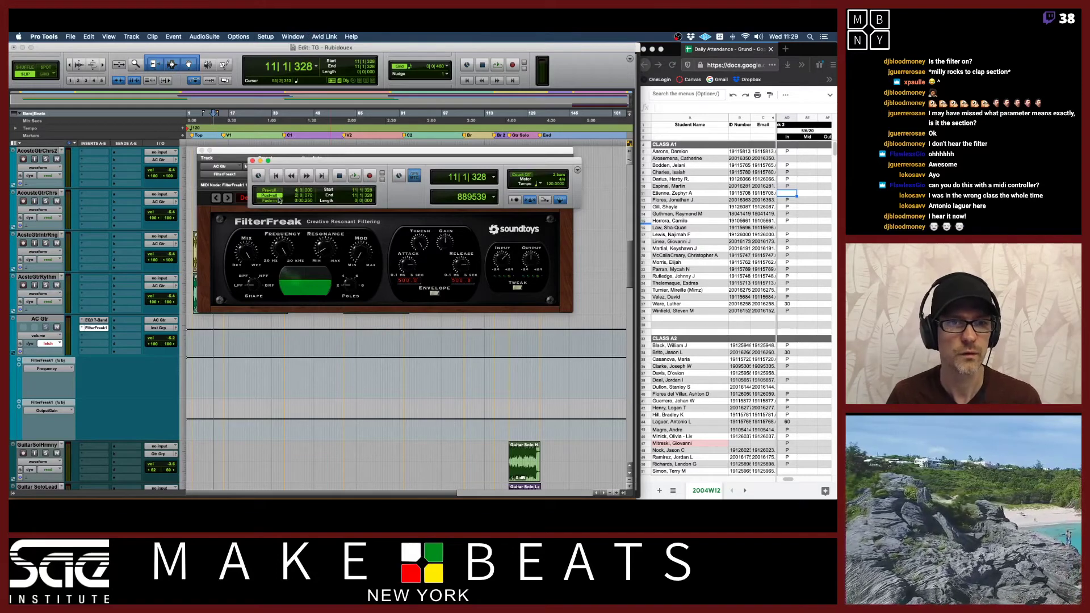
Close the Transport window and move the FilterFreak window clear of the acoustic guitar intro and rhythm clips
{"action": "left_click", "coordinate": [252, 161]}
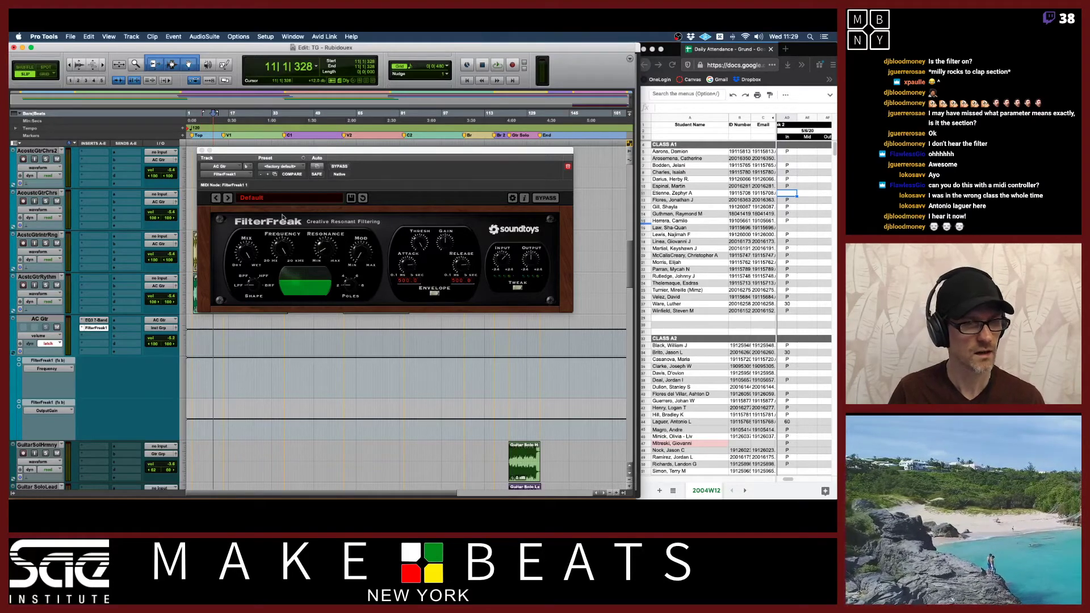
{"action": "left_click_drag", "start_coordinate": [281, 151], "coordinate": [295, 101]}
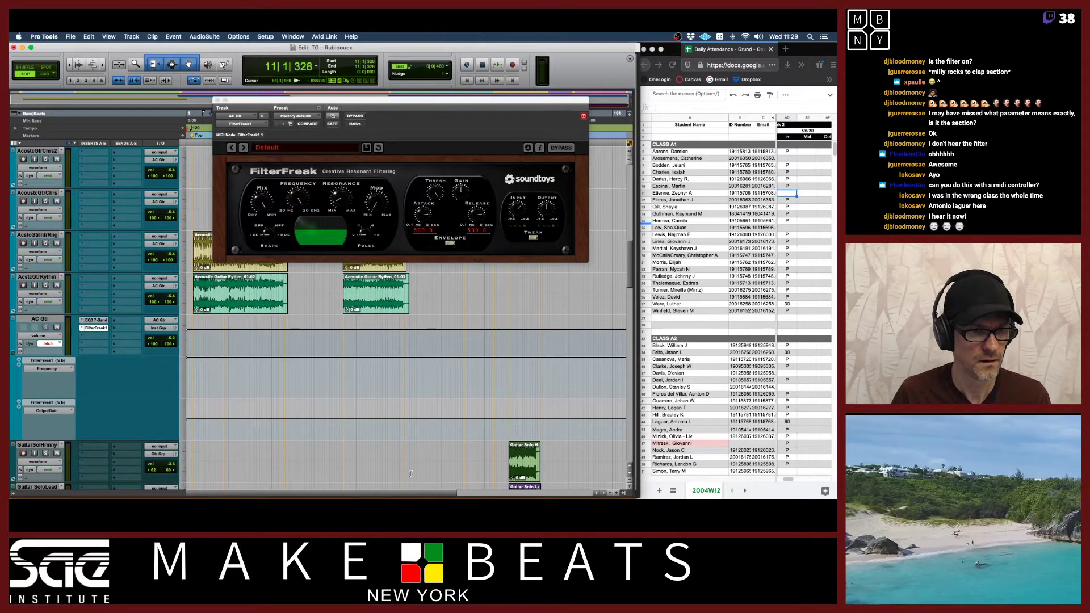
{"action": "left_click_drag", "start_coordinate": [277, 100], "coordinate": [361, 107]}
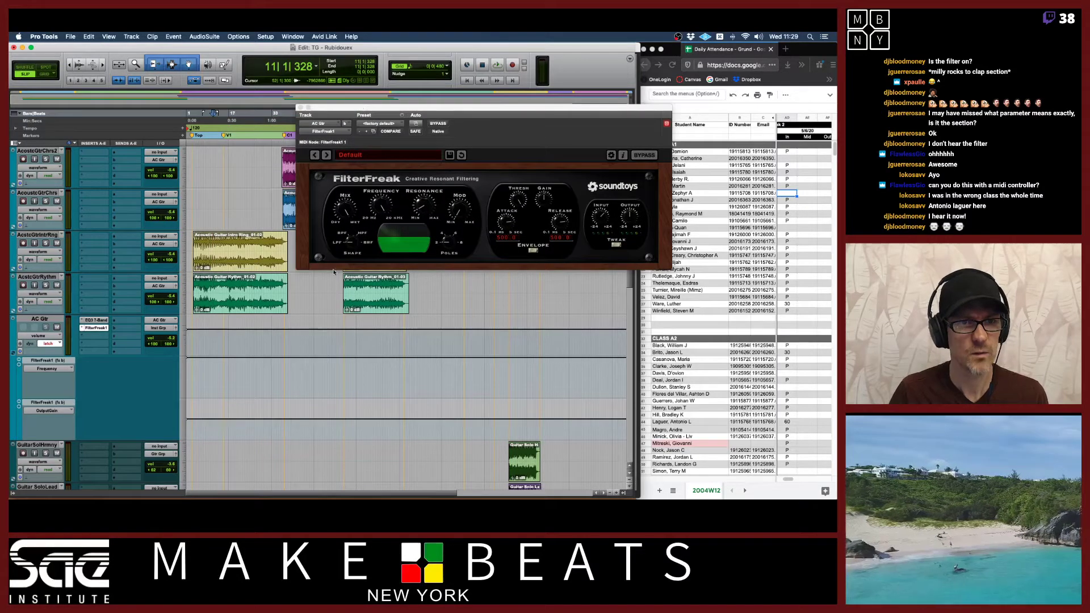
Place the cursor at bar 17 on the AC Gtr track and record a short latch pass while lowering FilterFreak's Frequency
{"action": "left_click", "coordinate": [231, 372]}
{"action": "left_click", "coordinate": [229, 371]}
{"action": "left_click_drag", "start_coordinate": [380, 208], "coordinate": [377, 253]}
{"action": "key", "text": "space"}
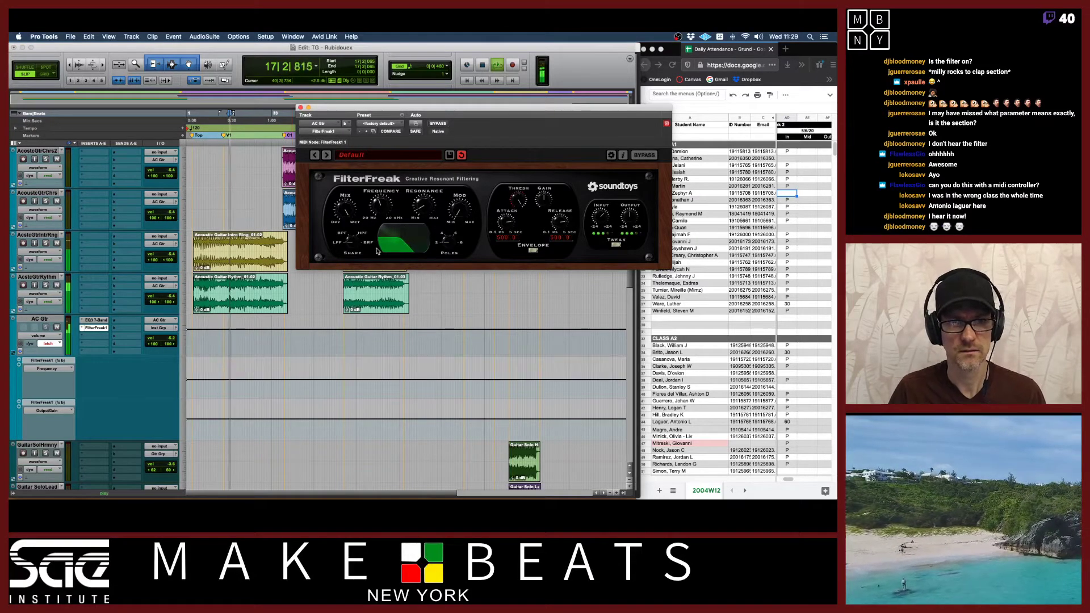
{"action": "key", "text": "space"}
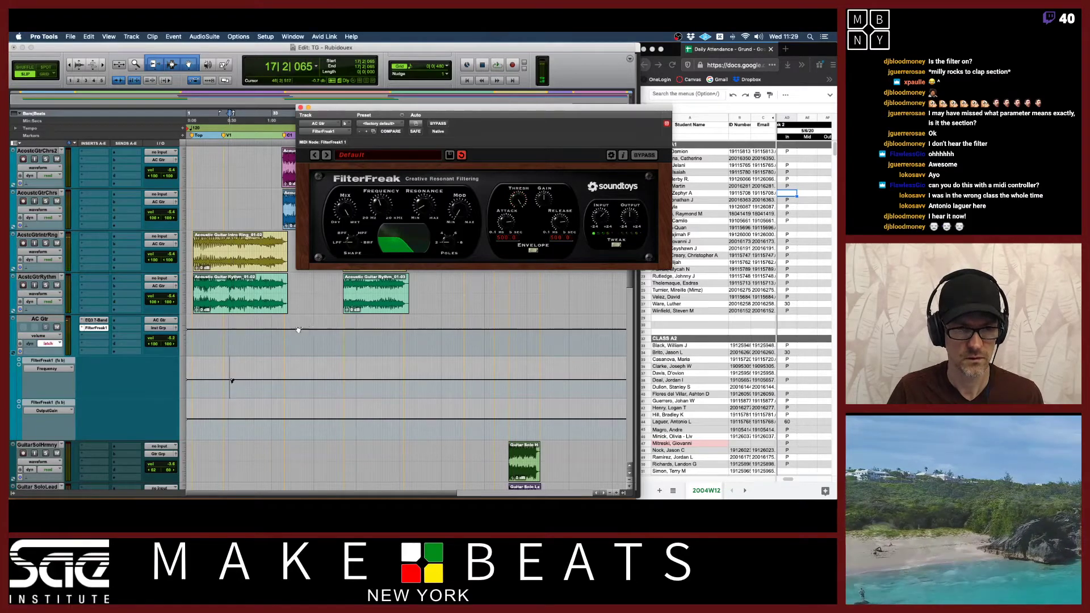
Switch the AC Gtr track's automation mode to read and play briefly from bar 17 while trying FilterFreak's Frequency knob
{"action": "left_click", "coordinate": [48, 343]}
{"action": "left_click", "coordinate": [59, 330]}
{"action": "key", "text": "space"}
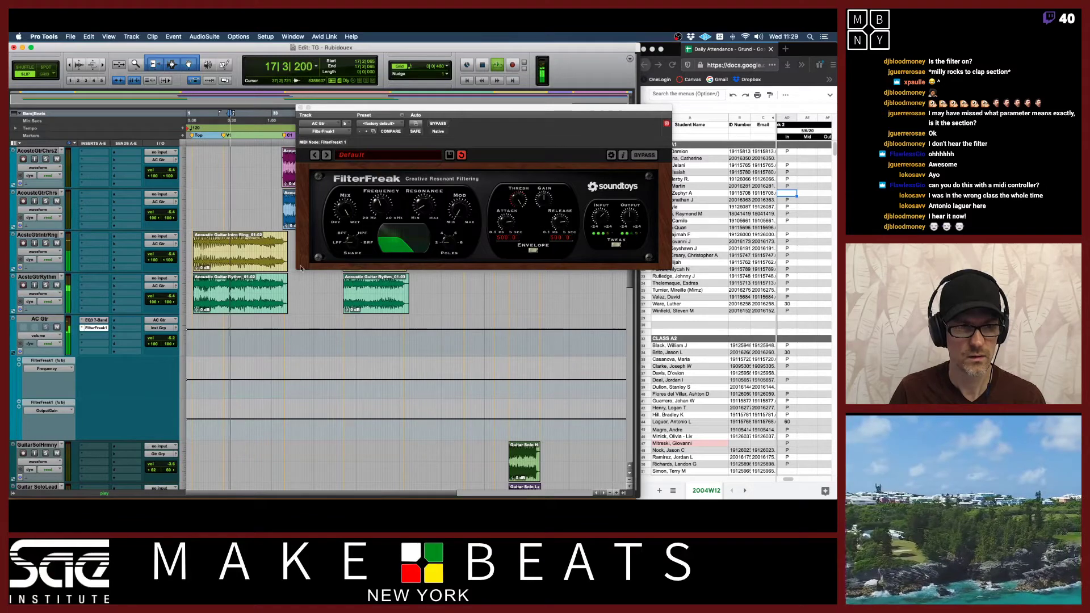
{"action": "left_click", "coordinate": [379, 204]}
{"action": "key", "text": "space"}
{"action": "left_click_drag", "start_coordinate": [379, 108], "coordinate": [391, 109]}
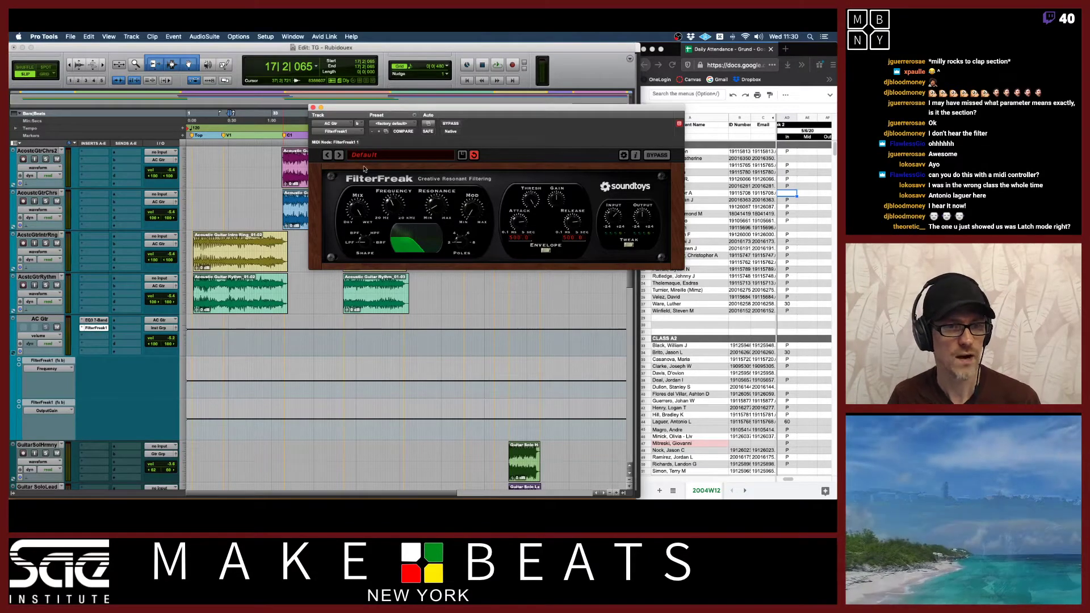
{"action": "left_click_drag", "start_coordinate": [341, 112], "coordinate": [341, 110]}
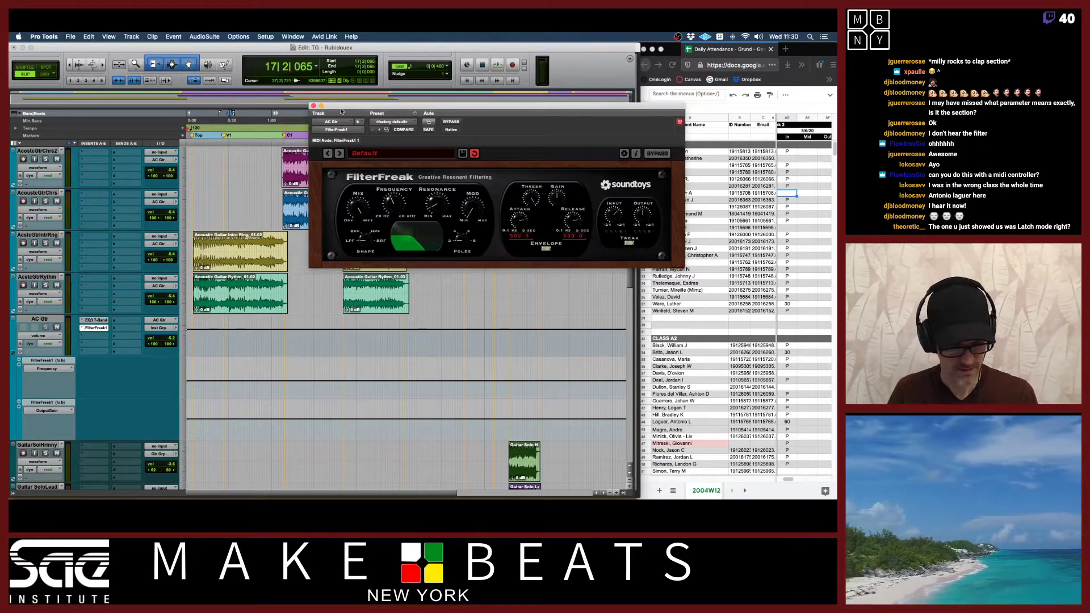
Switch to the automation lesson PDF in Preview and browse its pages to the Plugin Automation Snapshots steps
{"action": "key", "text": "super+Tab"}
{"action": "key", "text": "super+Tab"}
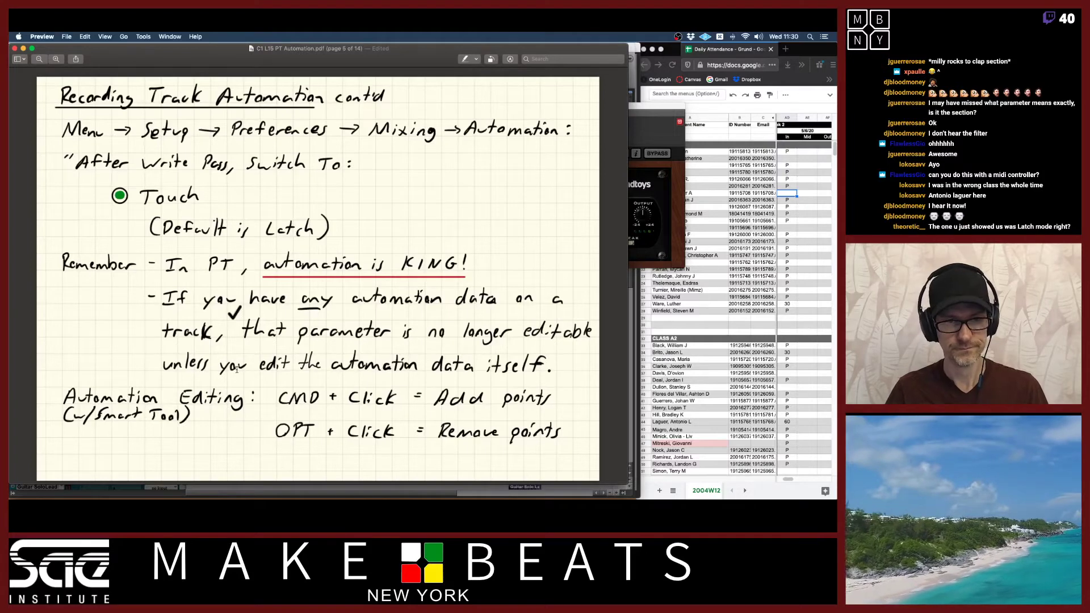
{"action": "key", "text": "Left"}
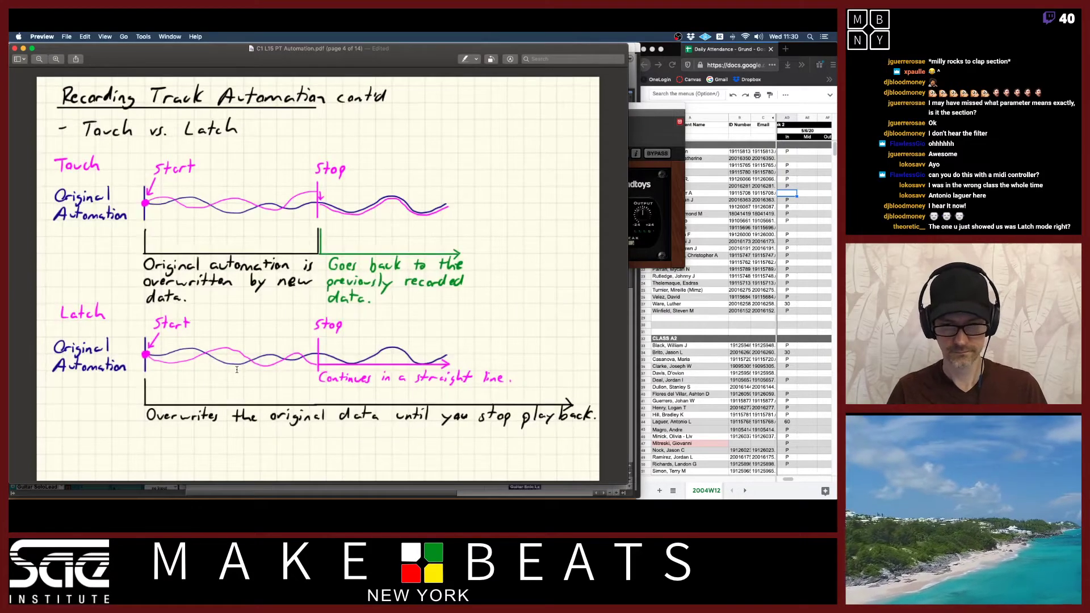
{"action": "key", "text": "Left"}
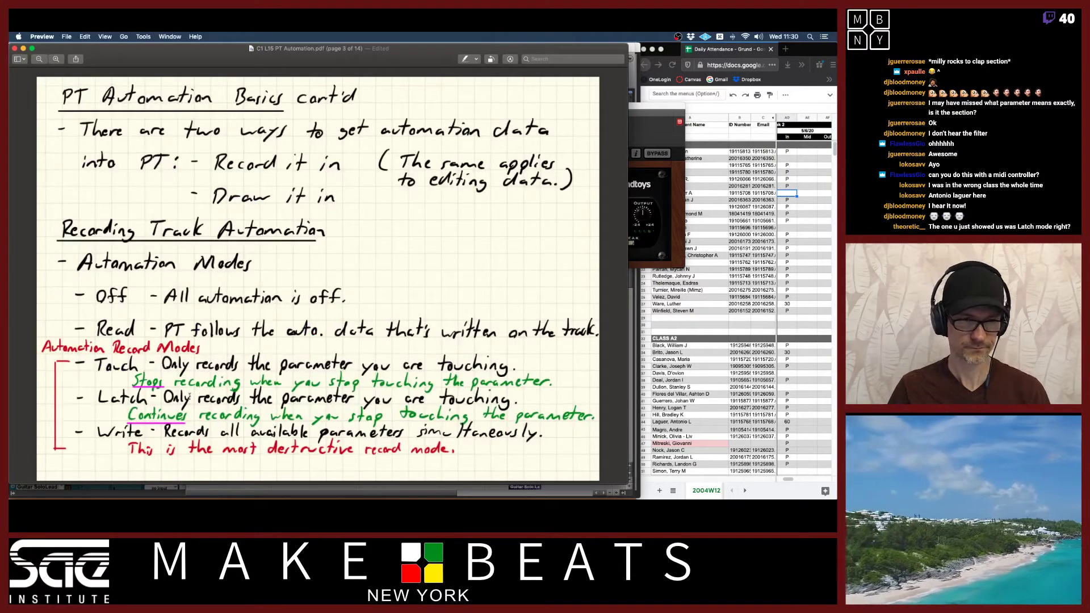
{"action": "key", "text": "Right"}
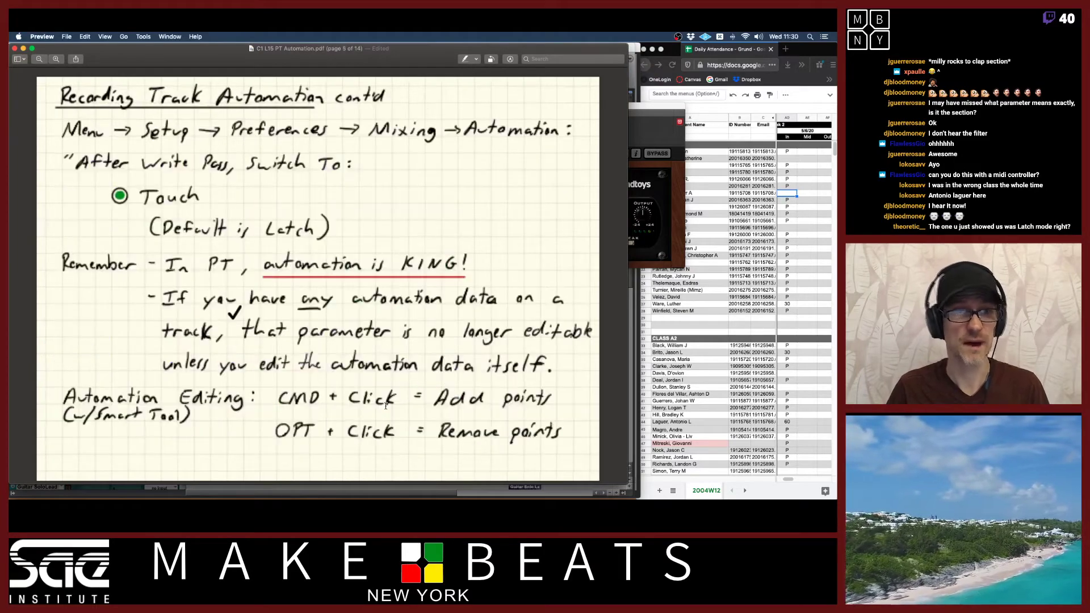
{"action": "key", "text": "Right"}
{"action": "key", "text": "Right"}
{"action": "key", "text": "Right"}
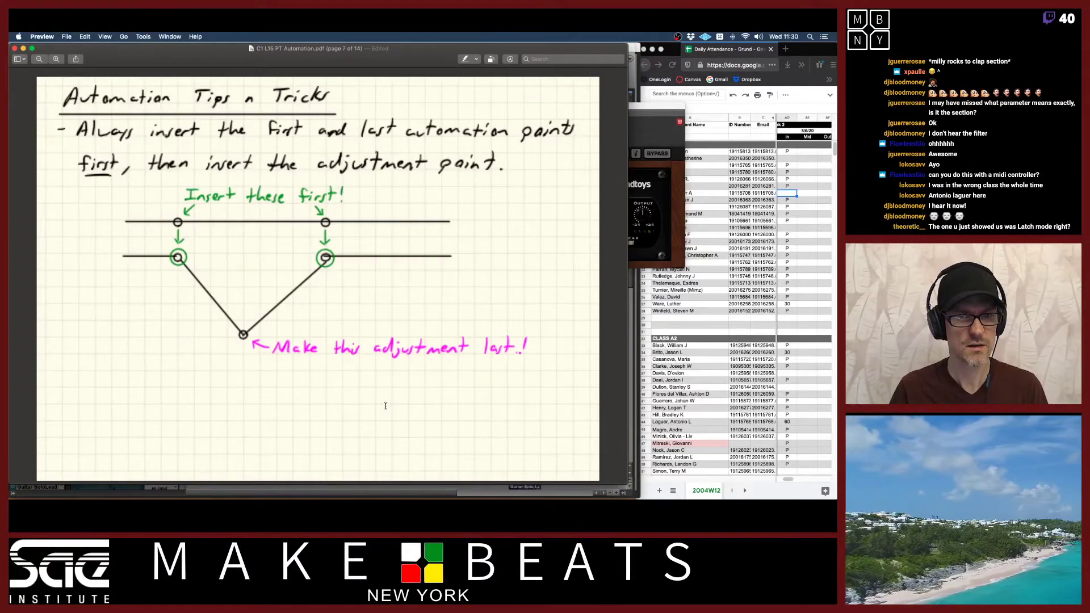
{"action": "key", "text": "Right"}
{"action": "key", "text": "Right"}
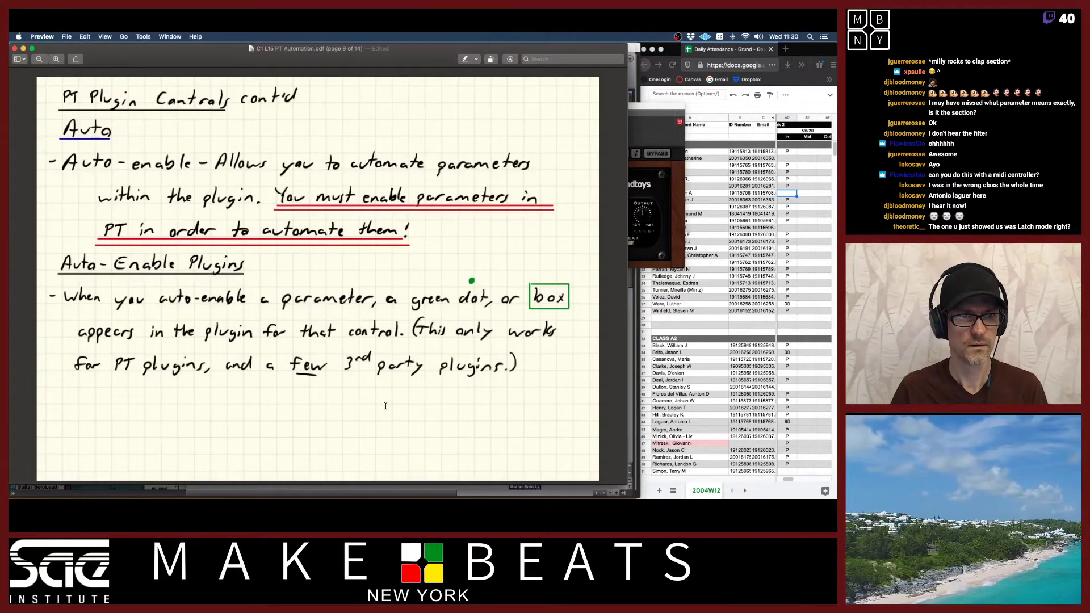
{"action": "key", "text": "Right"}
{"action": "key", "text": "Right"}
{"action": "key", "text": "Right"}
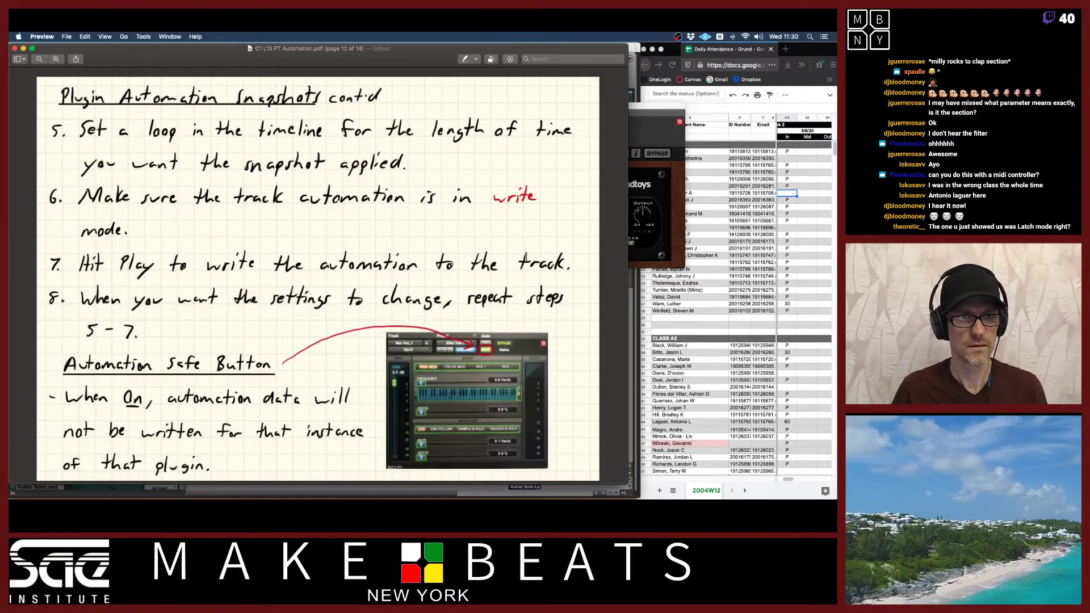
{"action": "key", "text": "Left"}
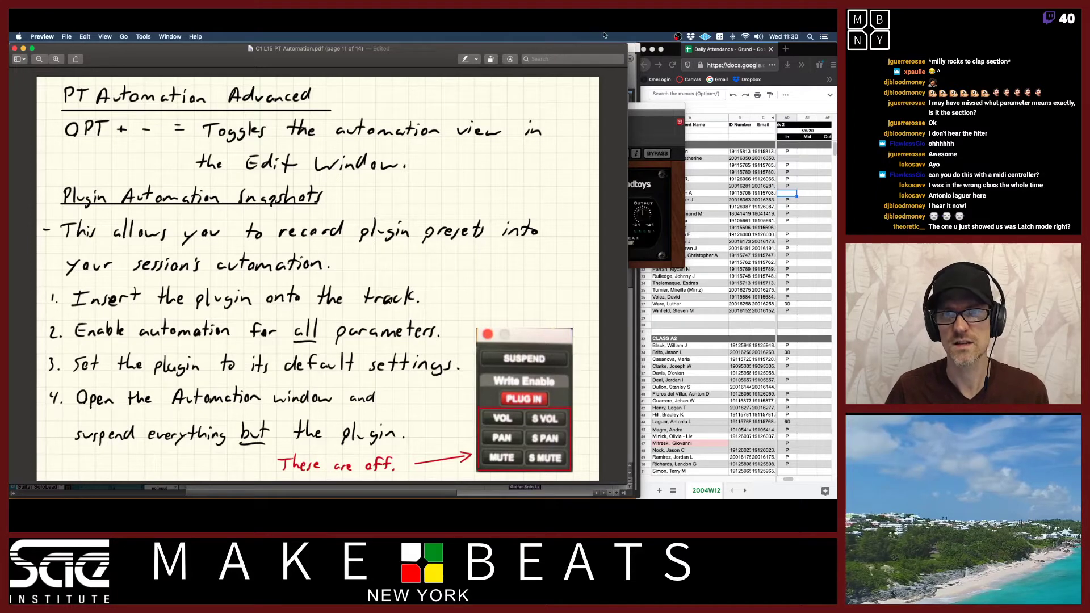
Return to Pro Tools and, in the Automation window, disable write for every automation type except Plug In
{"action": "left_click", "coordinate": [633, 47]}
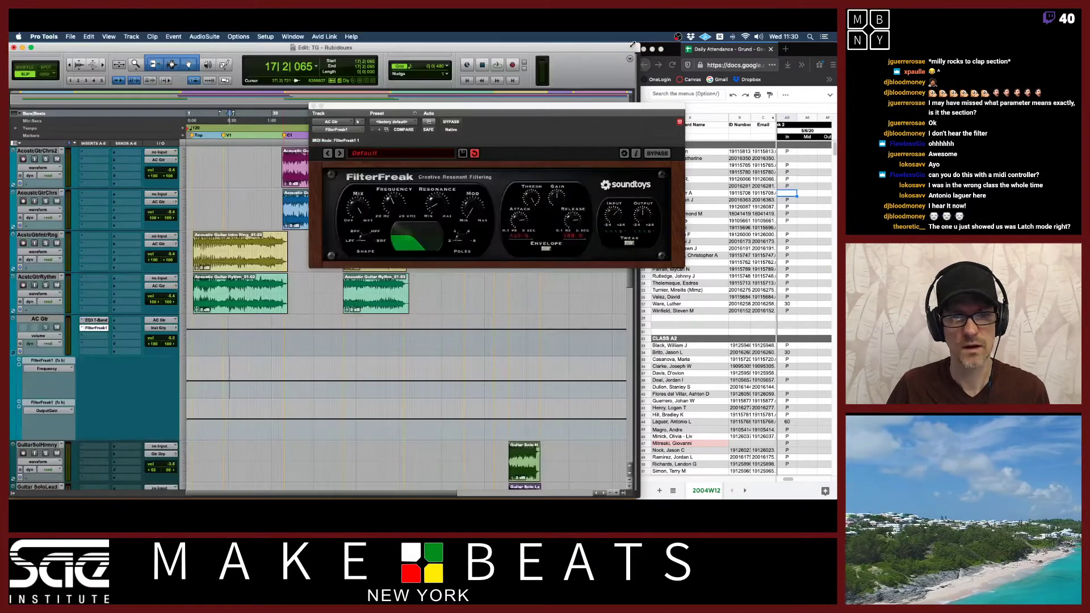
{"action": "left_click", "coordinate": [268, 36]}
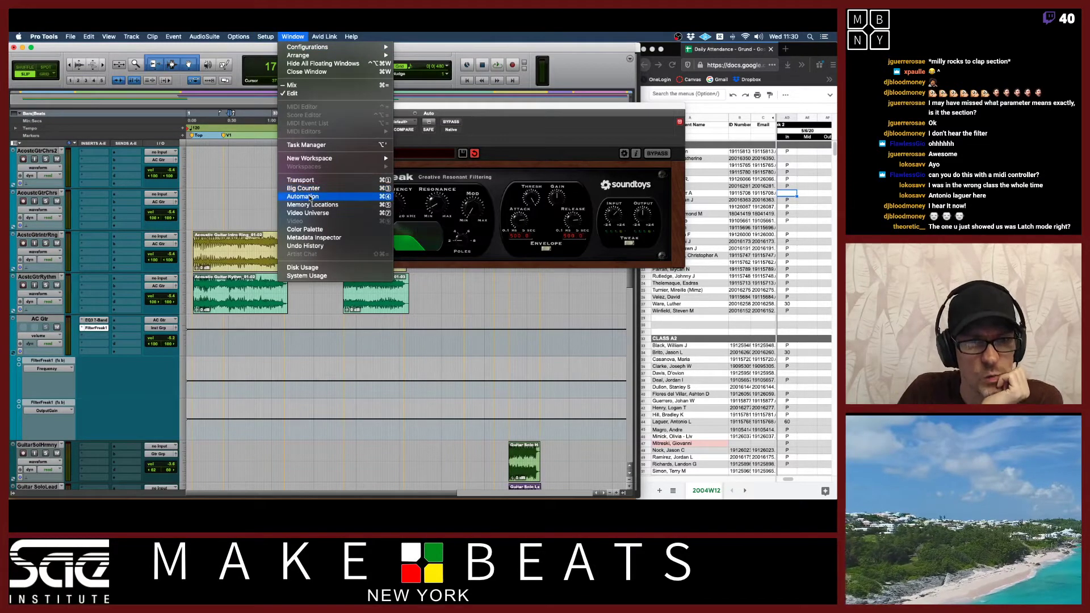
{"action": "left_click", "coordinate": [311, 197]}
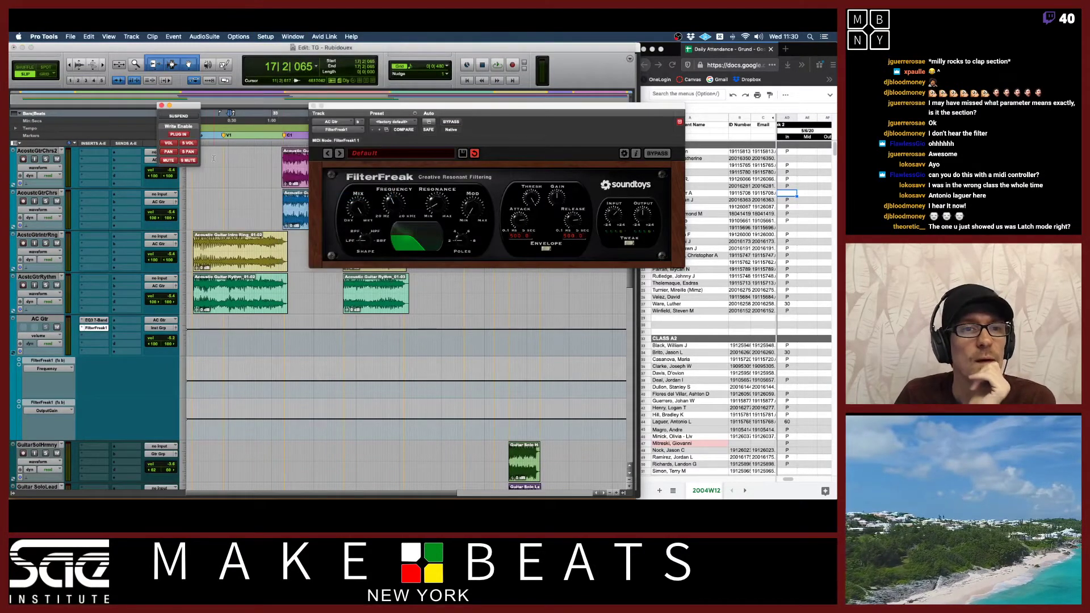
{"action": "left_click", "coordinate": [185, 144]}
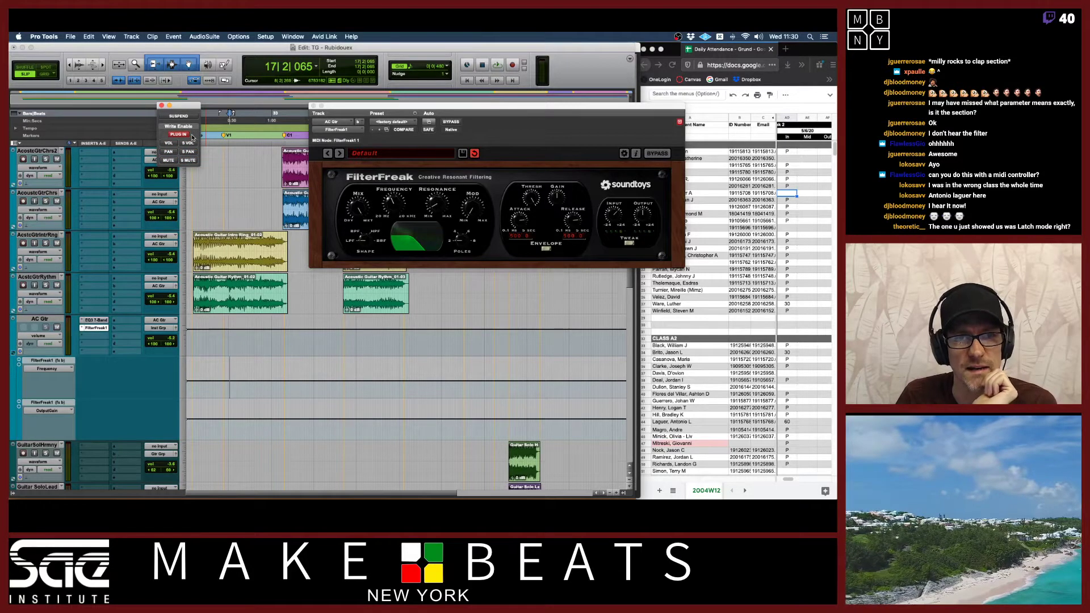
{"action": "left_click", "coordinate": [163, 107]}
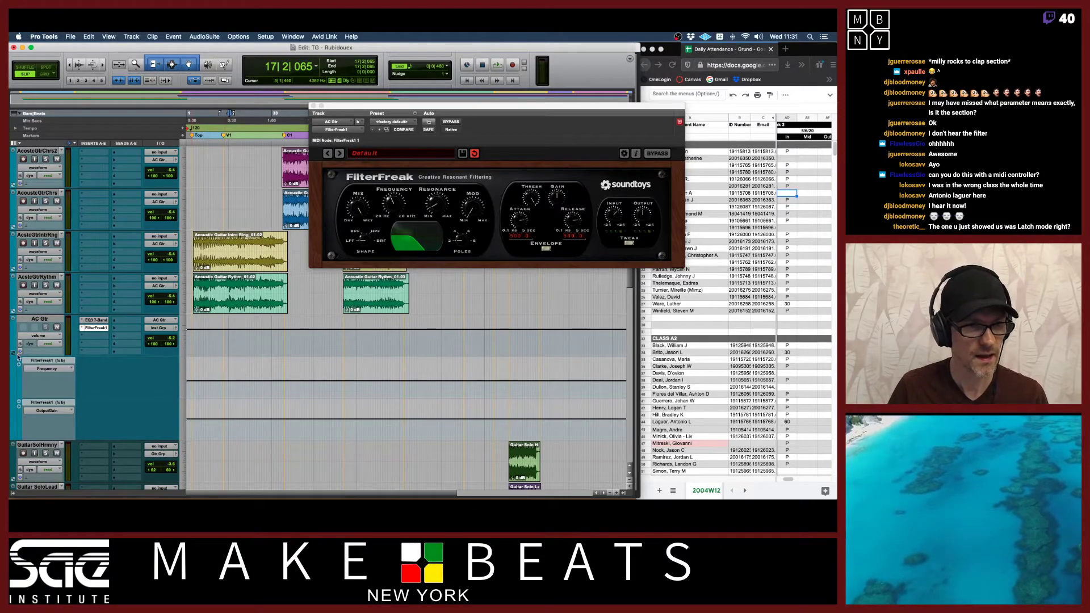
Collapse the AC Gtr track's automation lanes and select the track from the session start to the C1 marker
{"action": "left_click", "coordinate": [14, 353]}
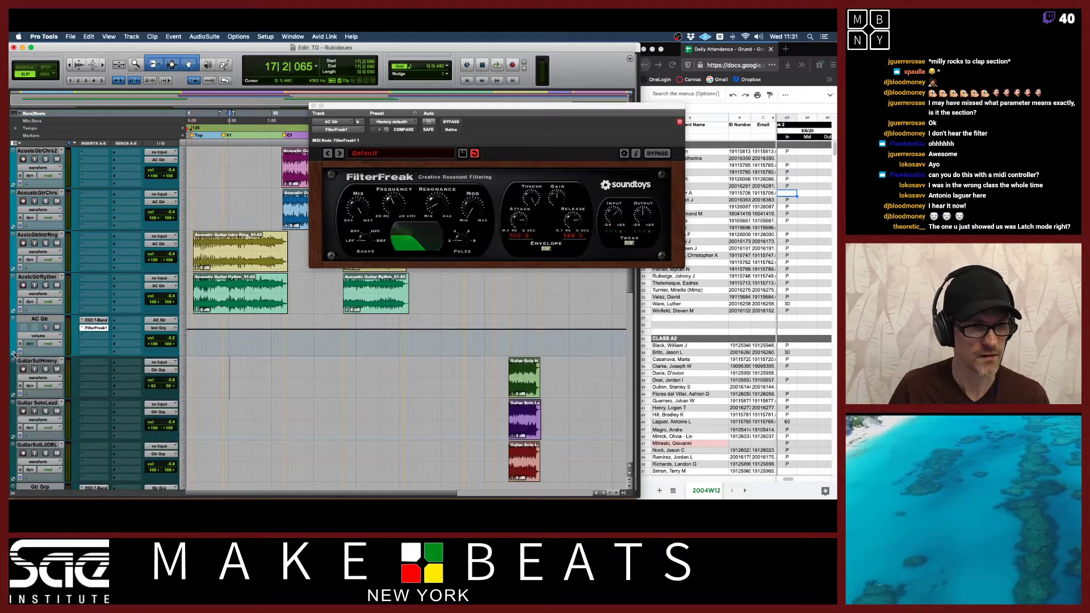
{"action": "left_click", "coordinate": [223, 343]}
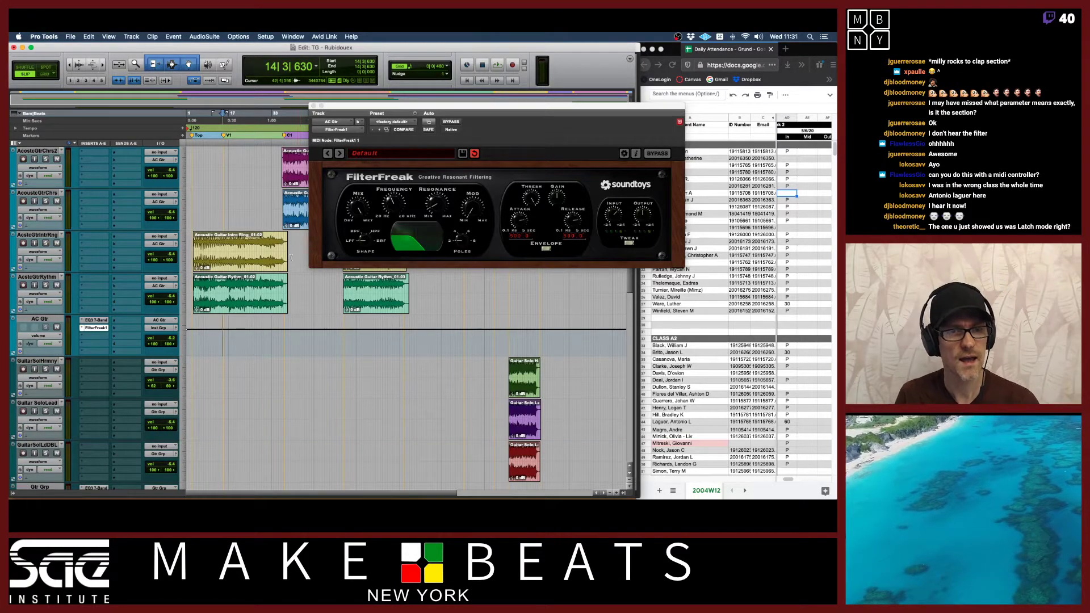
{"action": "left_click", "coordinate": [194, 344]}
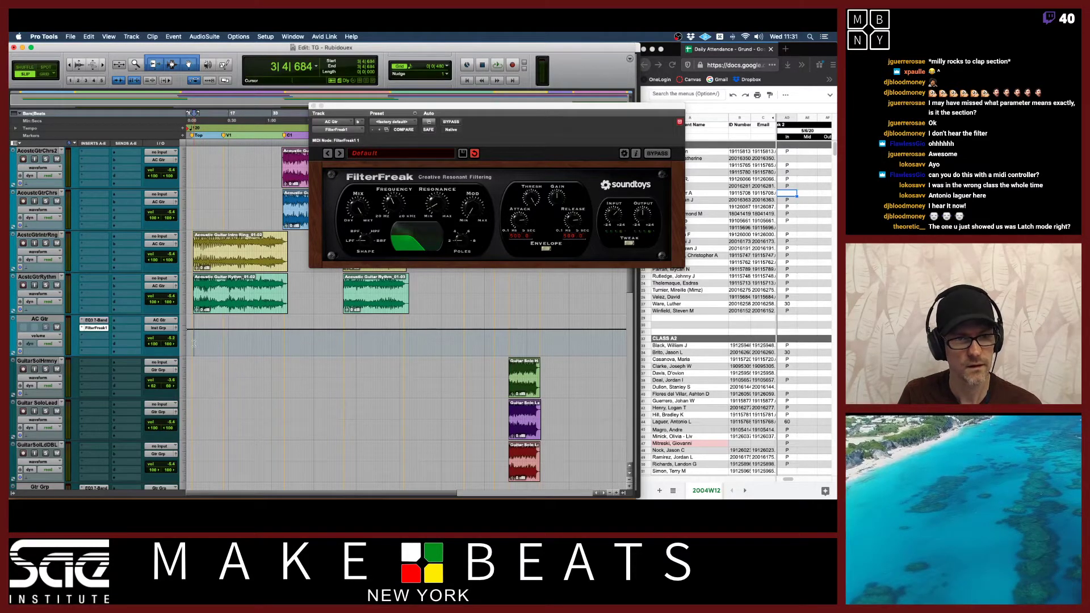
{"action": "key", "text": "super+bracketright"}
{"action": "key", "text": "super+bracketright"}
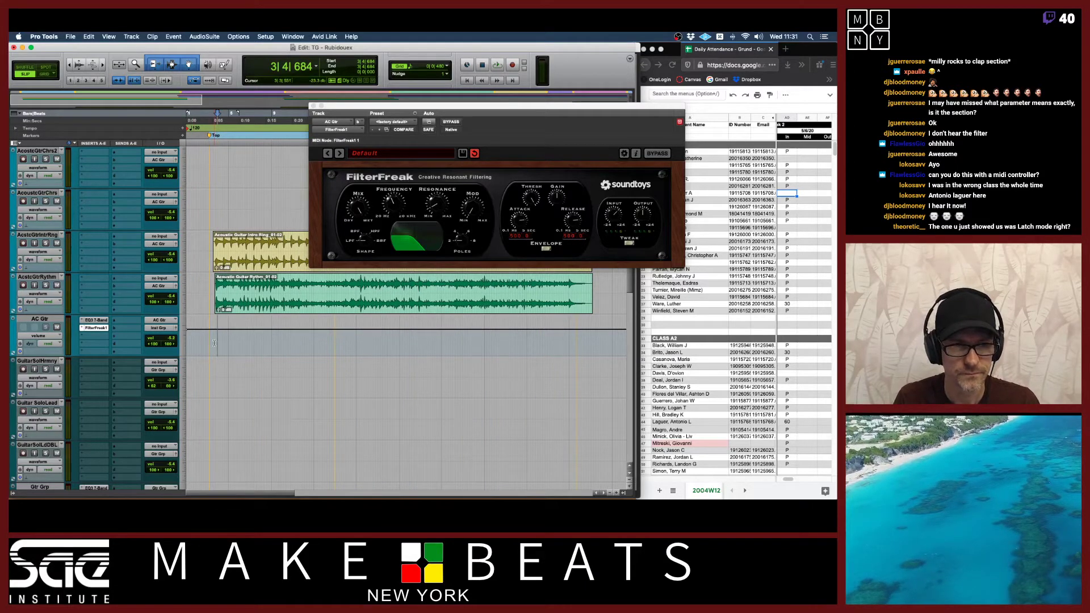
{"action": "left_click", "coordinate": [215, 344]}
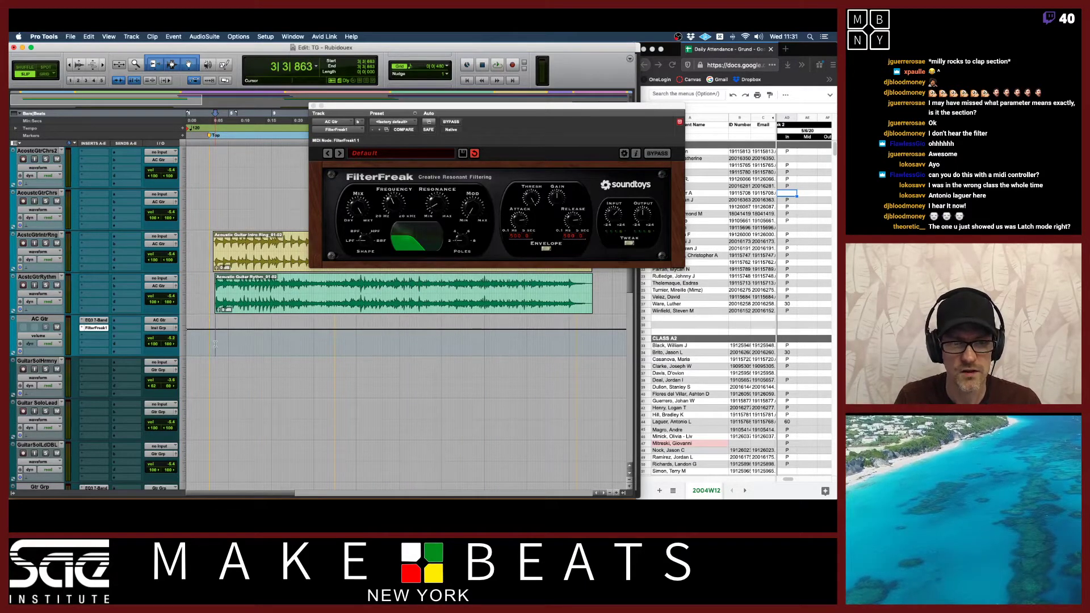
{"action": "left_click_drag", "start_coordinate": [215, 344], "coordinate": [576, 343]}
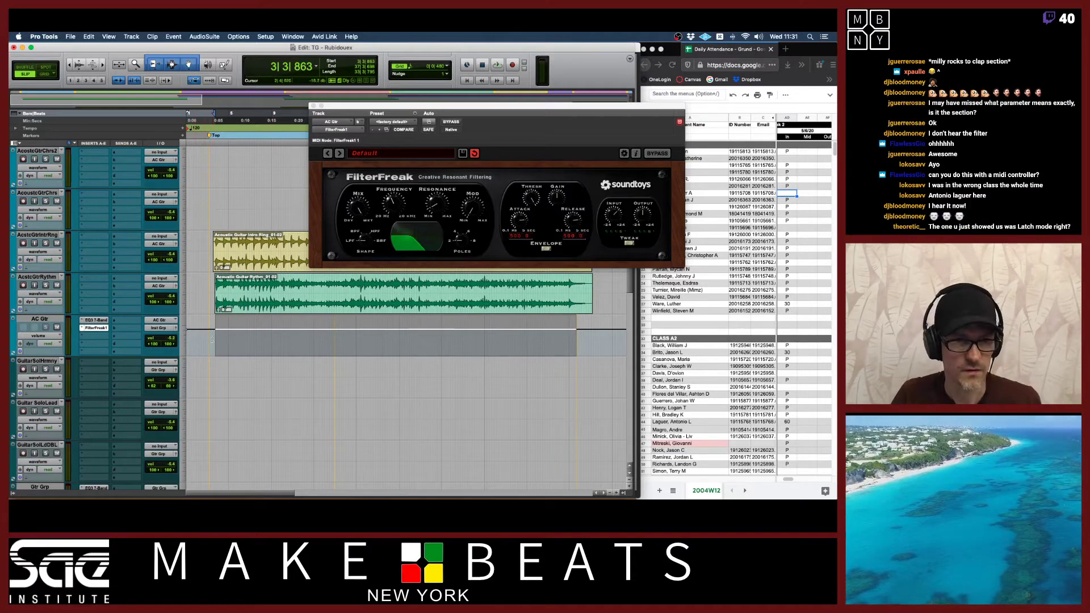
{"action": "left_click_drag", "start_coordinate": [210, 340], "coordinate": [180, 336]}
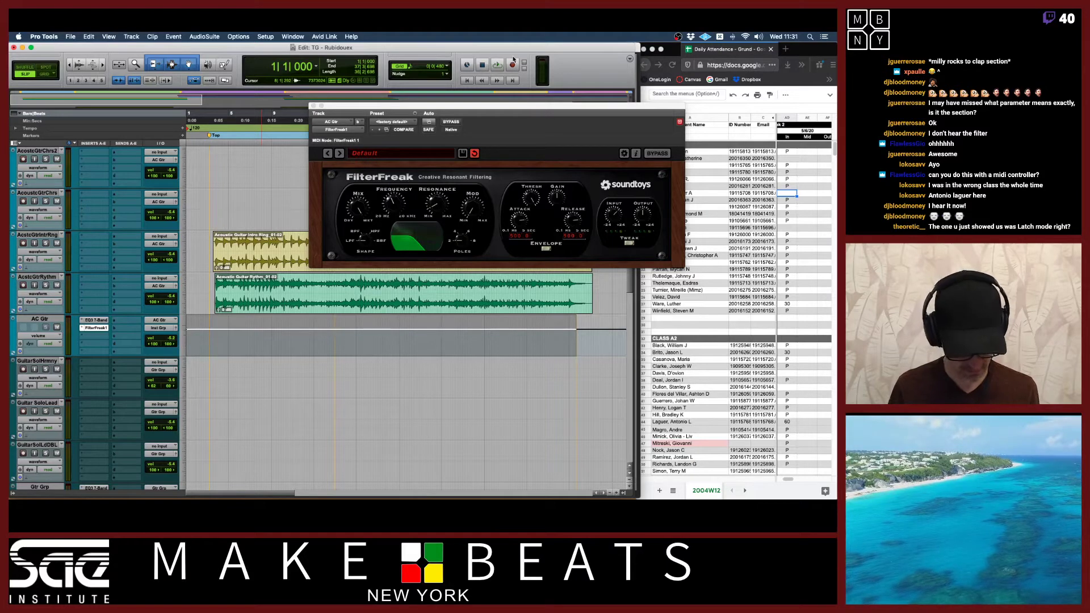
Turn off loop playback and set the AC Gtr track's automation mode to write
{"action": "key", "text": "shift+super+l"}
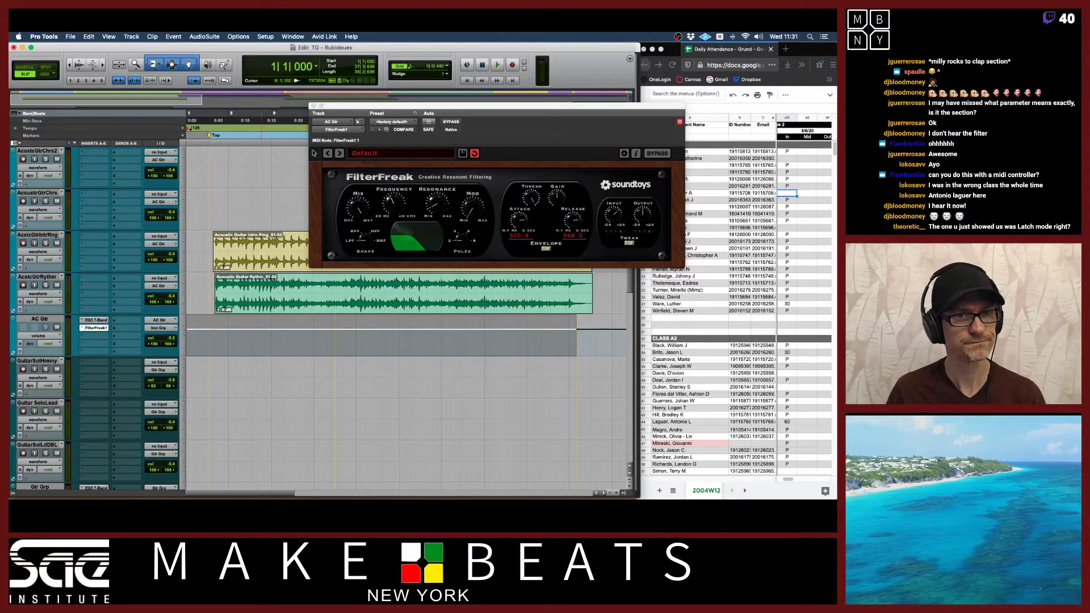
{"action": "left_click", "coordinate": [48, 343]}
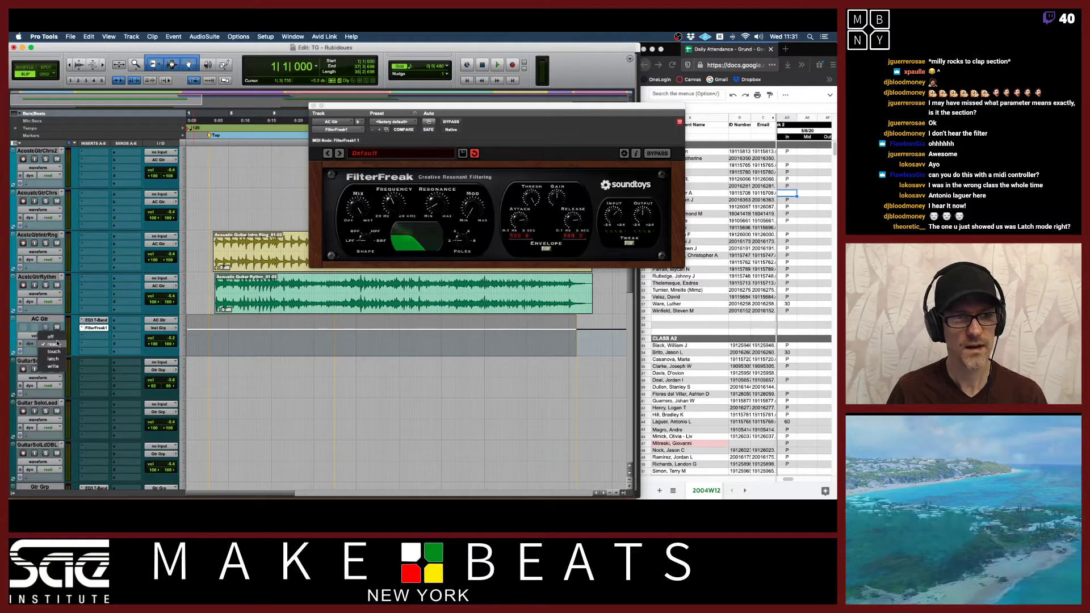
{"action": "left_click", "coordinate": [51, 370]}
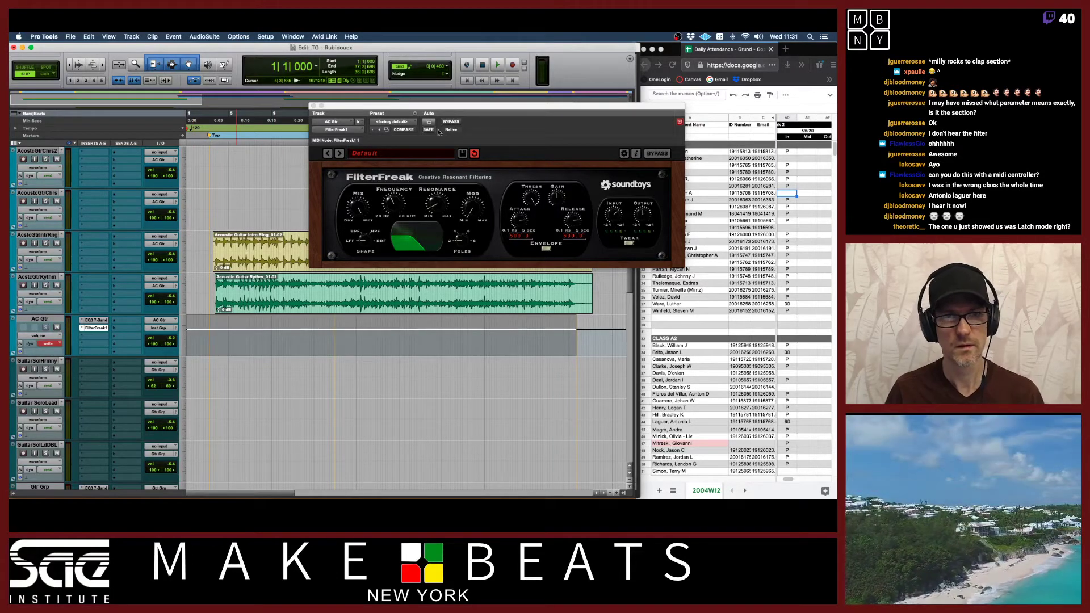
Play the AC Gtr selection through in write mode to write the FilterFreak settings from the session start to the C1 marker
{"action": "left_click_drag", "start_coordinate": [430, 105], "coordinate": [395, 91]}
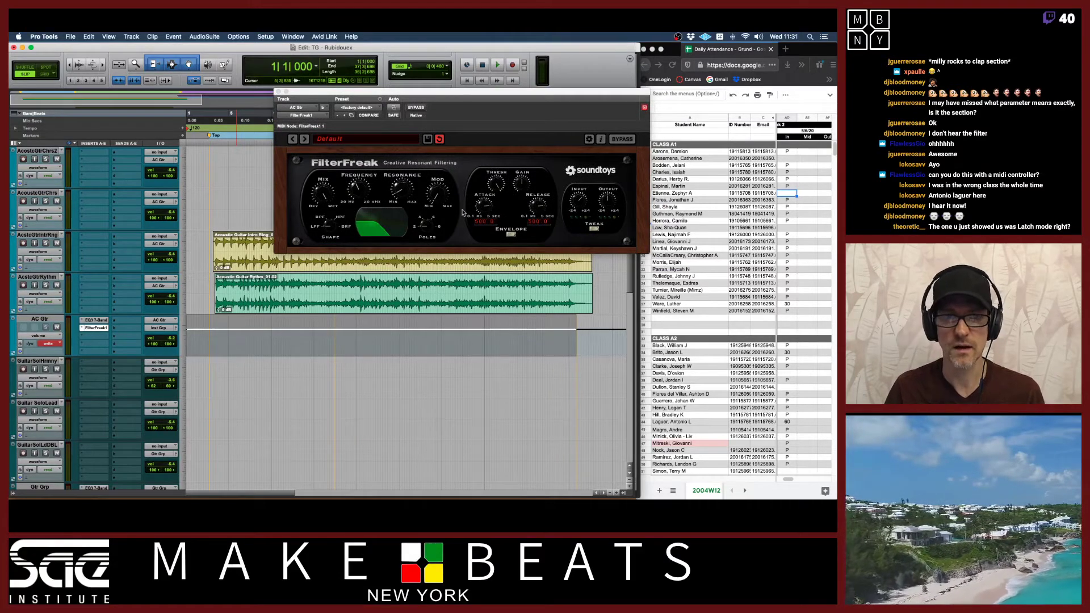
{"action": "key", "text": "space"}
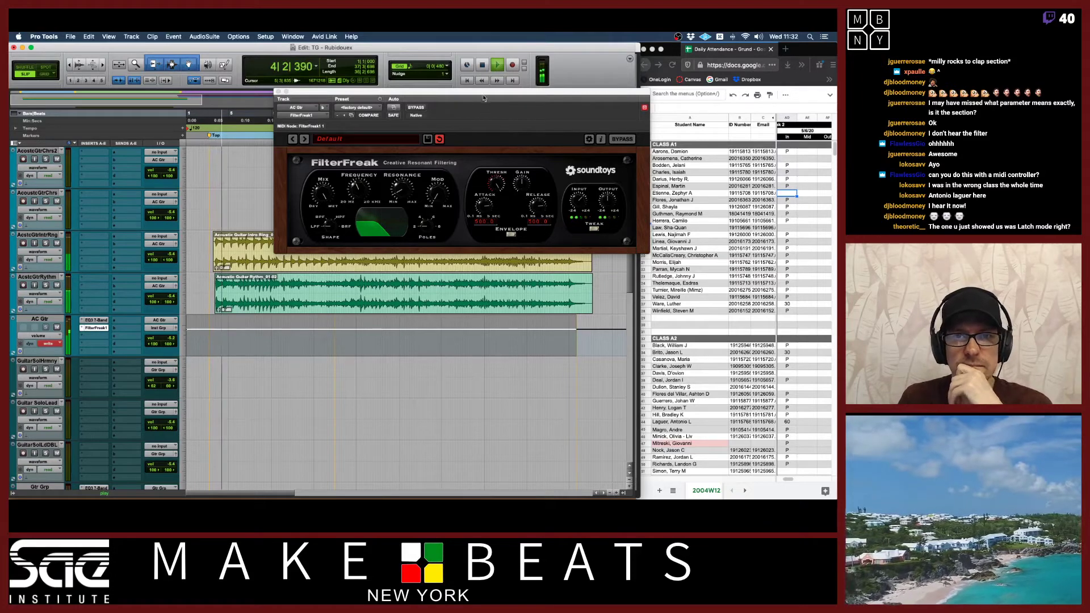
{"action": "left_click_drag", "start_coordinate": [486, 91], "coordinate": [359, 61]}
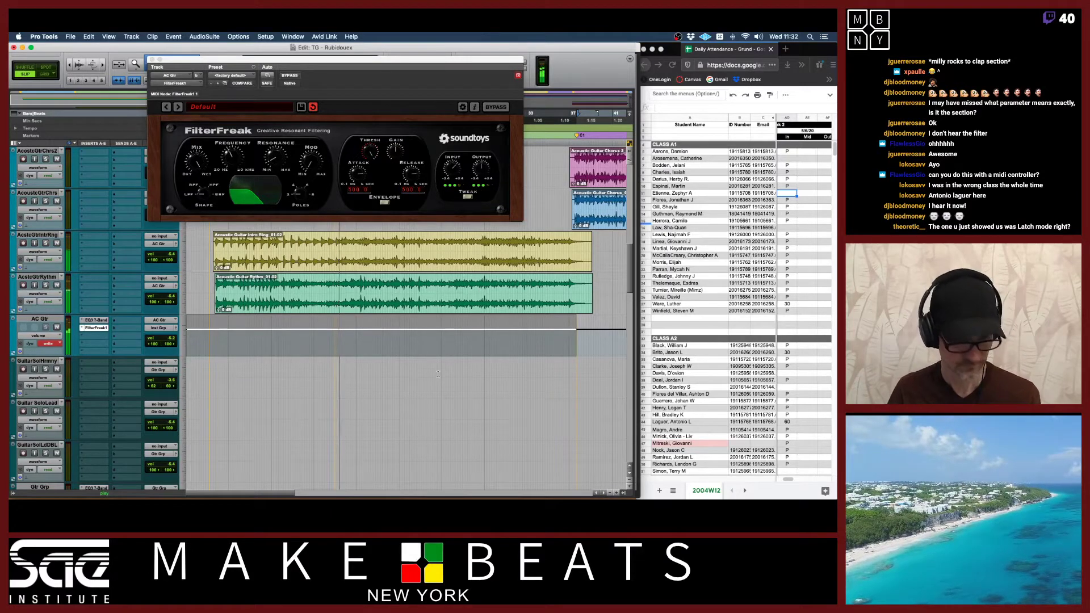
{"action": "scroll", "coordinate": [437, 373], "scroll_direction": "right", "scroll_amount": 5}
{"action": "scroll", "coordinate": [438, 374], "scroll_direction": "left", "scroll_amount": 2}
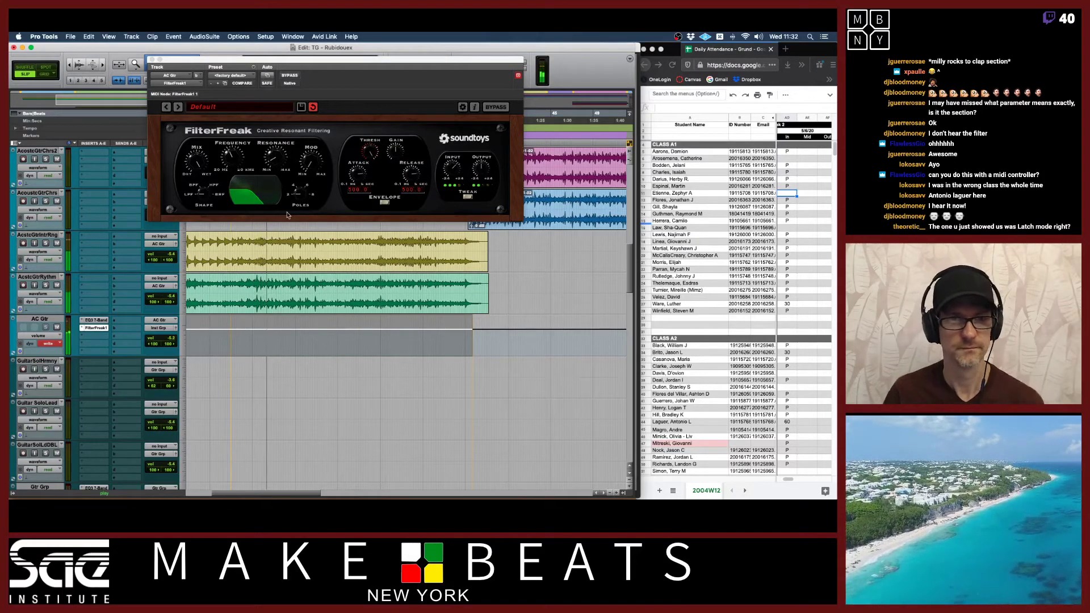
{"action": "left_click_drag", "start_coordinate": [235, 61], "coordinate": [145, 78]}
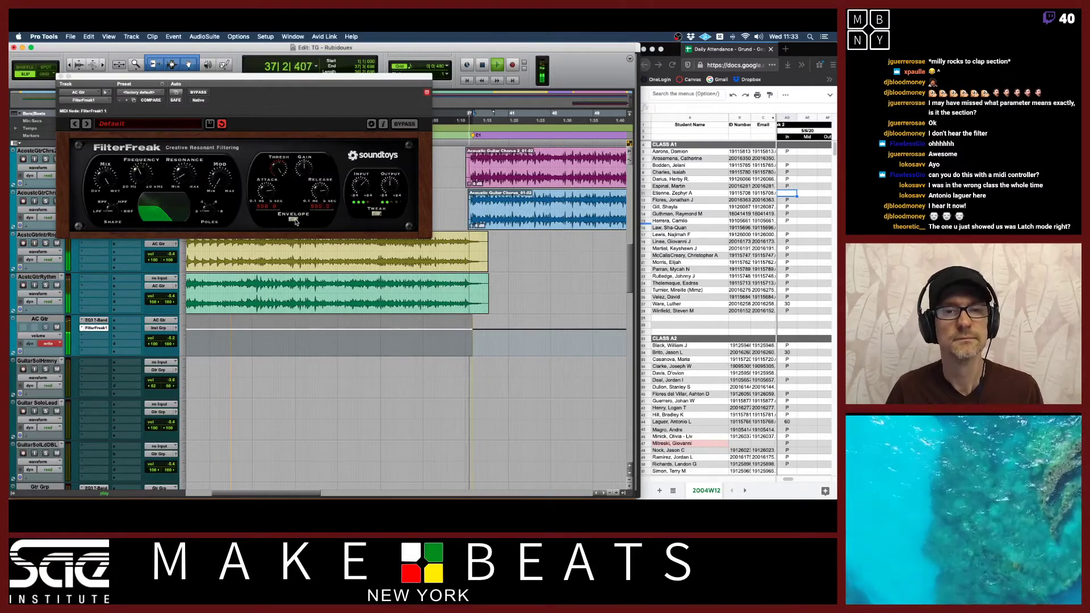
{"action": "key", "text": "space"}
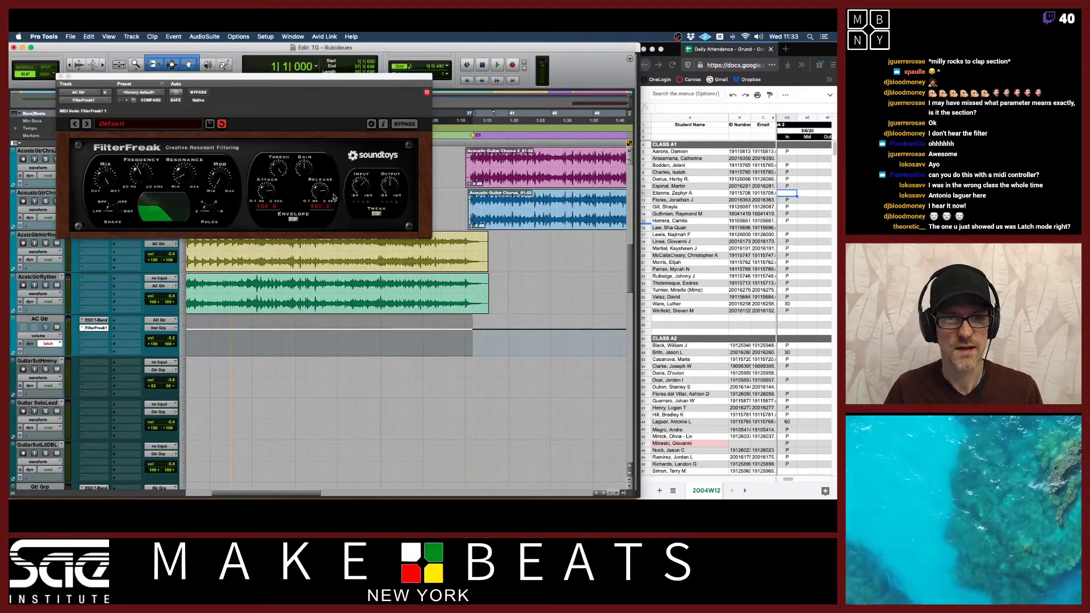
Check FilterFreak's OutputGain automation lane on the AC Gtr track and return the track to its volume view
{"action": "left_click", "coordinate": [53, 345]}
{"action": "left_click", "coordinate": [52, 344]}
{"action": "left_click", "coordinate": [38, 335]}
{"action": "mouse_move", "coordinate": [44, 370]}
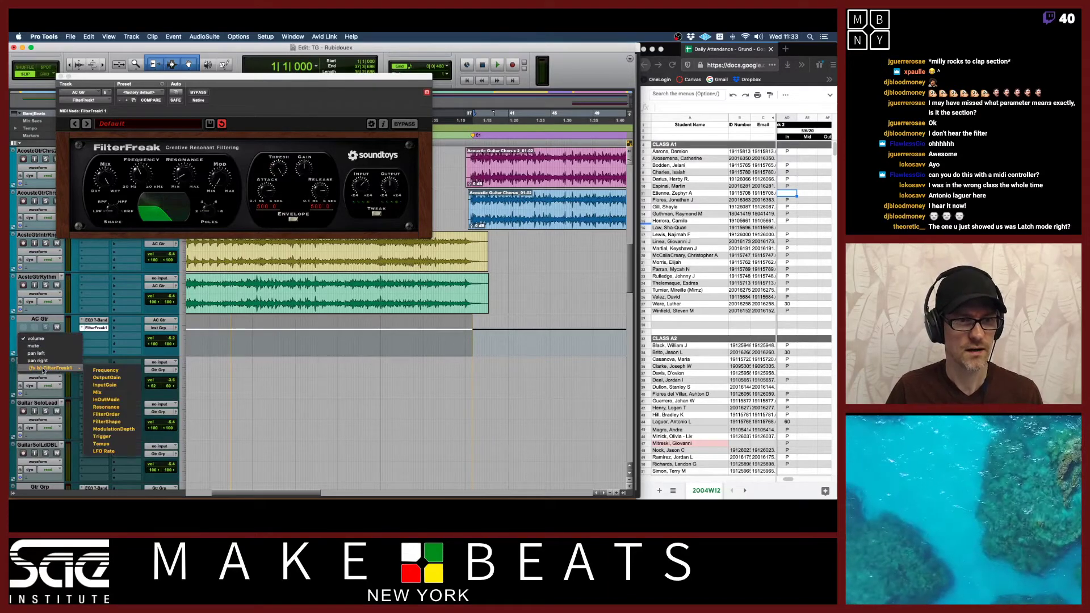
{"action": "left_click", "coordinate": [107, 377]}
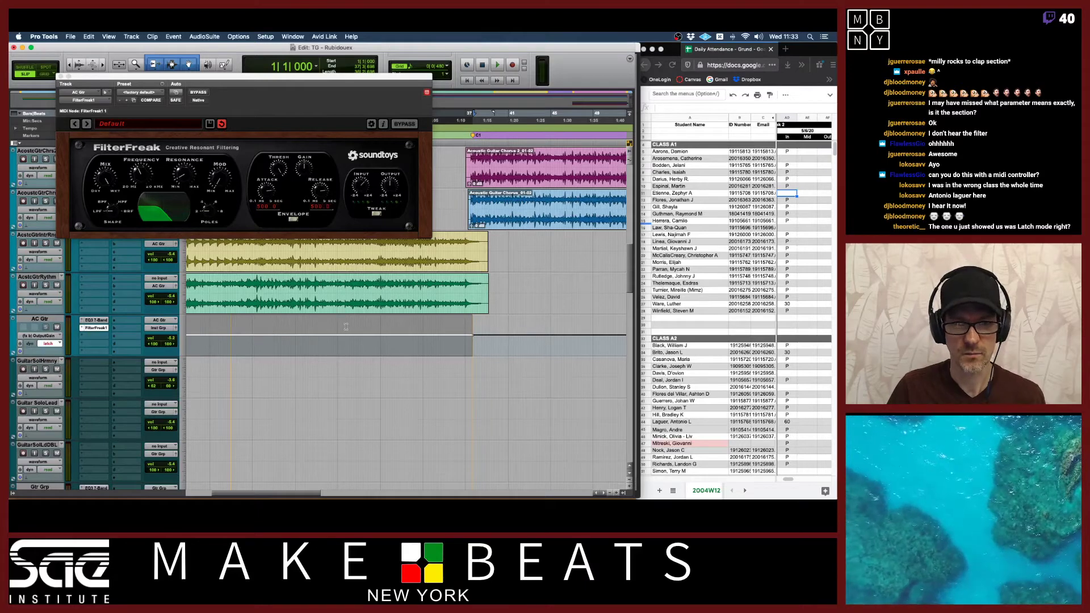
{"action": "scroll", "coordinate": [345, 326], "scroll_direction": "left", "scroll_amount": 5}
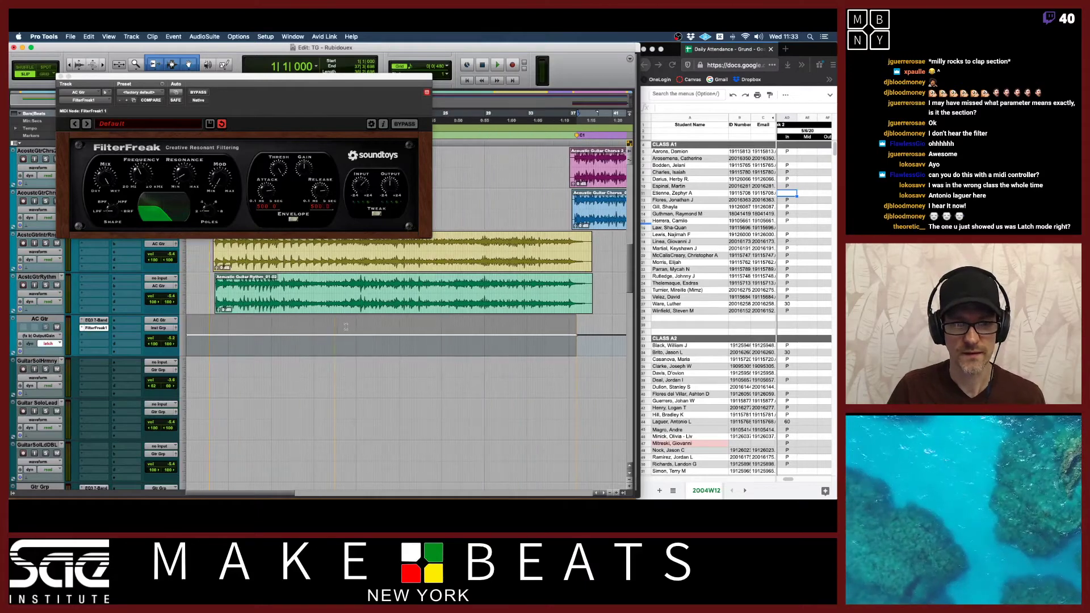
{"action": "left_click", "coordinate": [49, 335]}
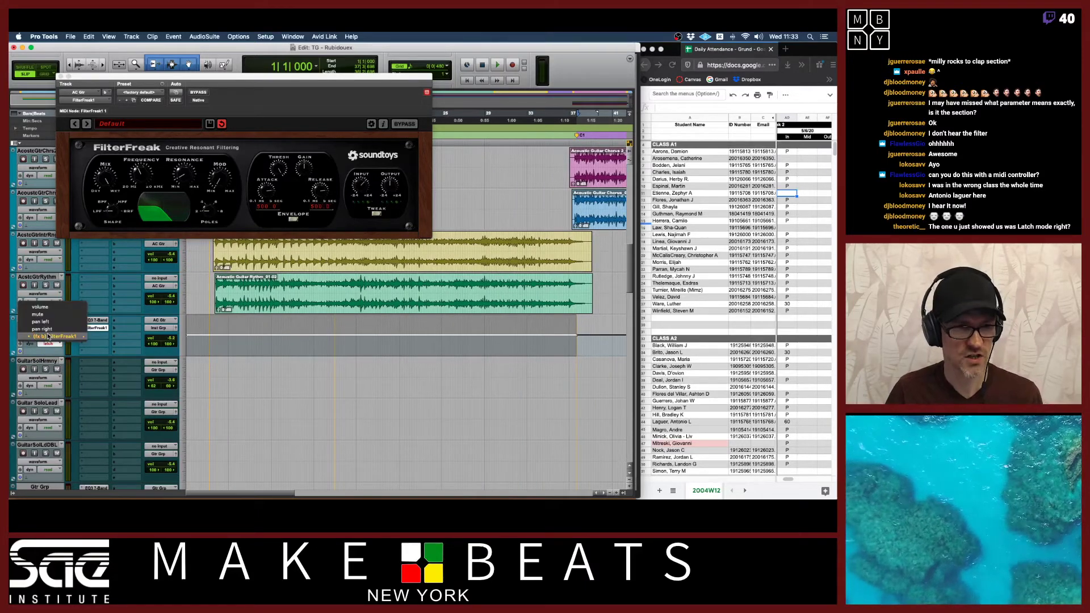
{"action": "left_click", "coordinate": [73, 308]}
Select the AC Gtr track from the C1 marker to the V2 marker and suspend all automation
{"action": "scroll", "coordinate": [432, 337], "scroll_direction": "right", "scroll_amount": 10}
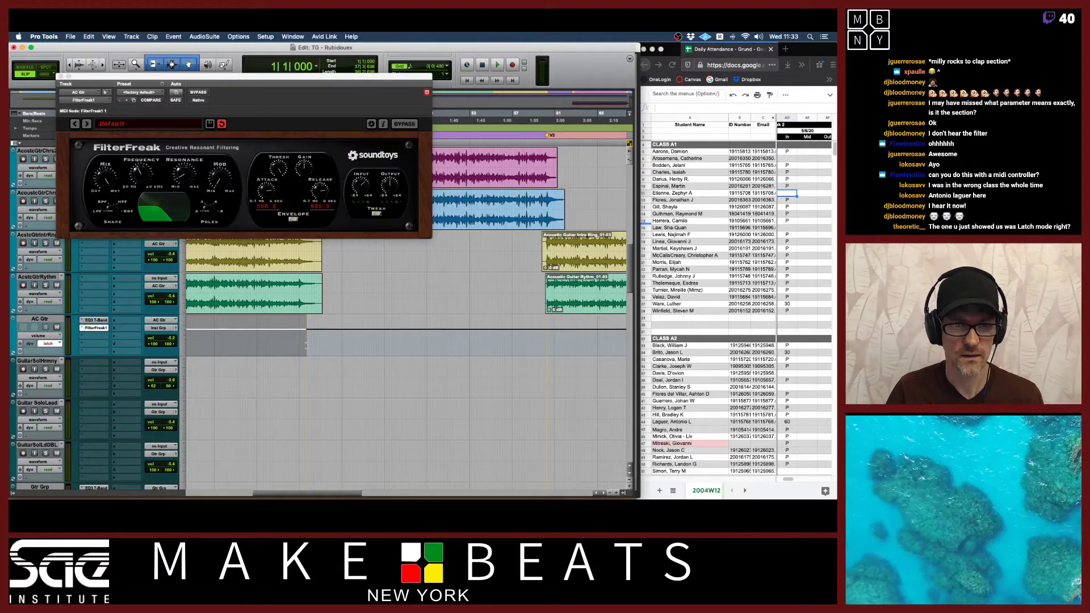
{"action": "left_click_drag", "start_coordinate": [305, 345], "coordinate": [547, 355]}
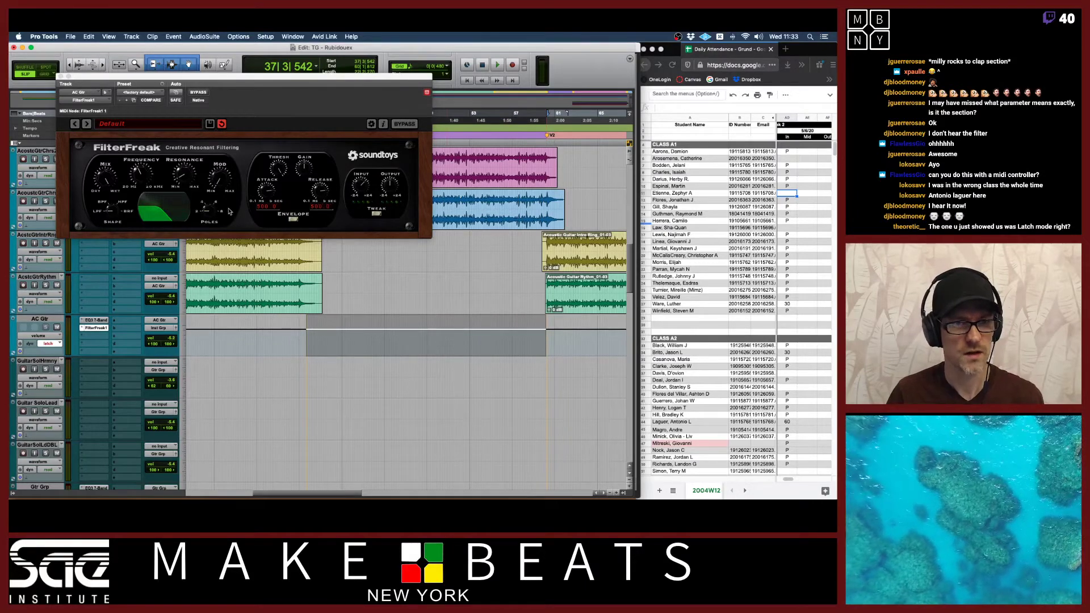
{"action": "left_click_drag", "start_coordinate": [333, 78], "coordinate": [240, 135]}
{"action": "left_click", "coordinate": [292, 36]}
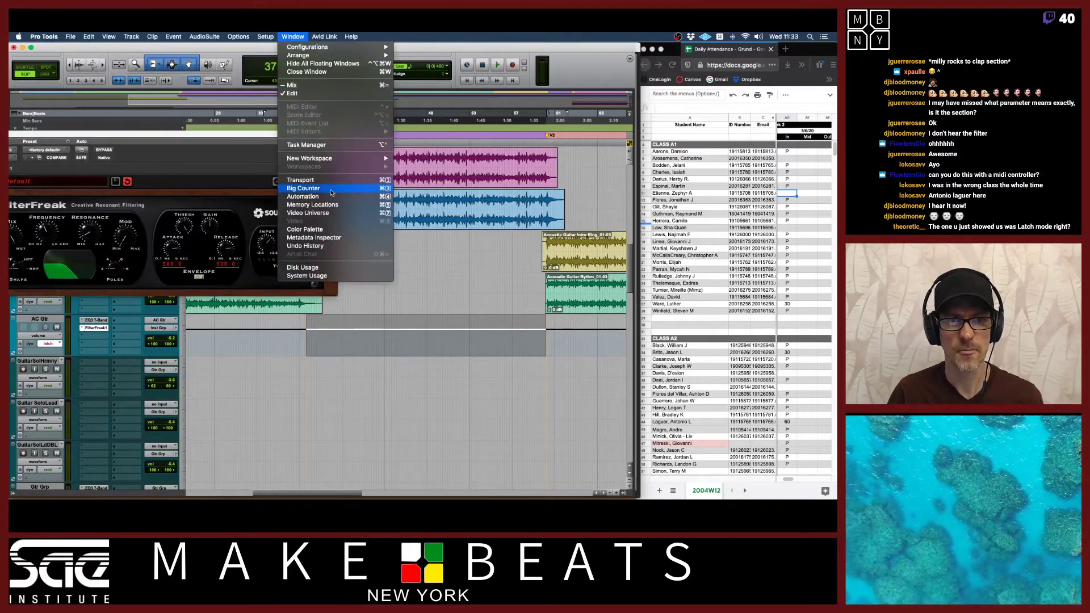
{"action": "left_click", "coordinate": [323, 197]}
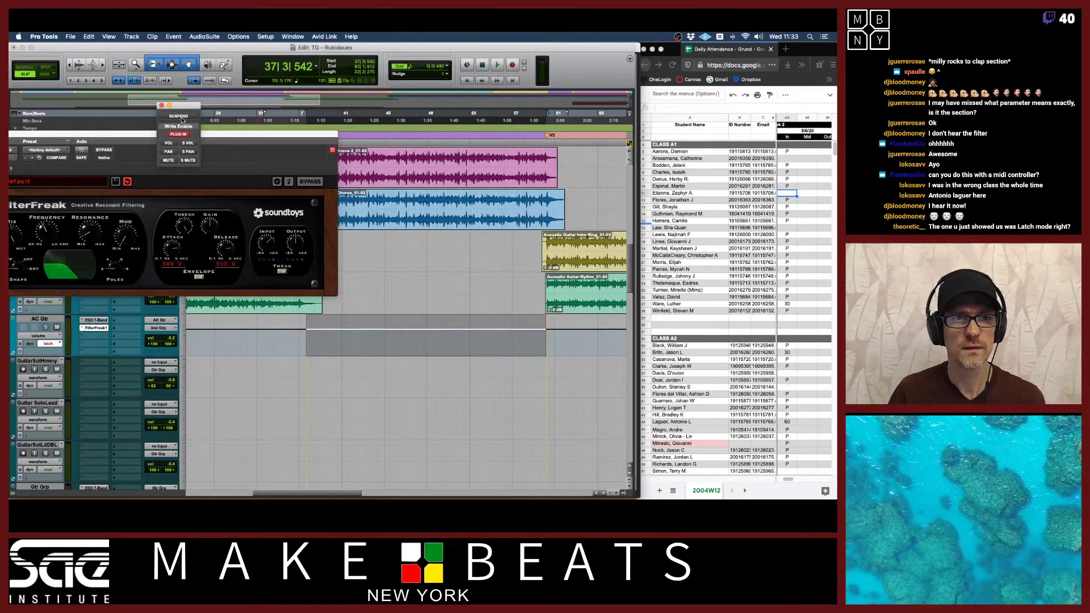
{"action": "left_click", "coordinate": [181, 117]}
{"action": "left_click_drag", "start_coordinate": [207, 136], "coordinate": [324, 156]}
Play the selection with the acoustic guitar tracks soloed and adjust FilterFreak's Mod amount
{"action": "key", "text": "space"}
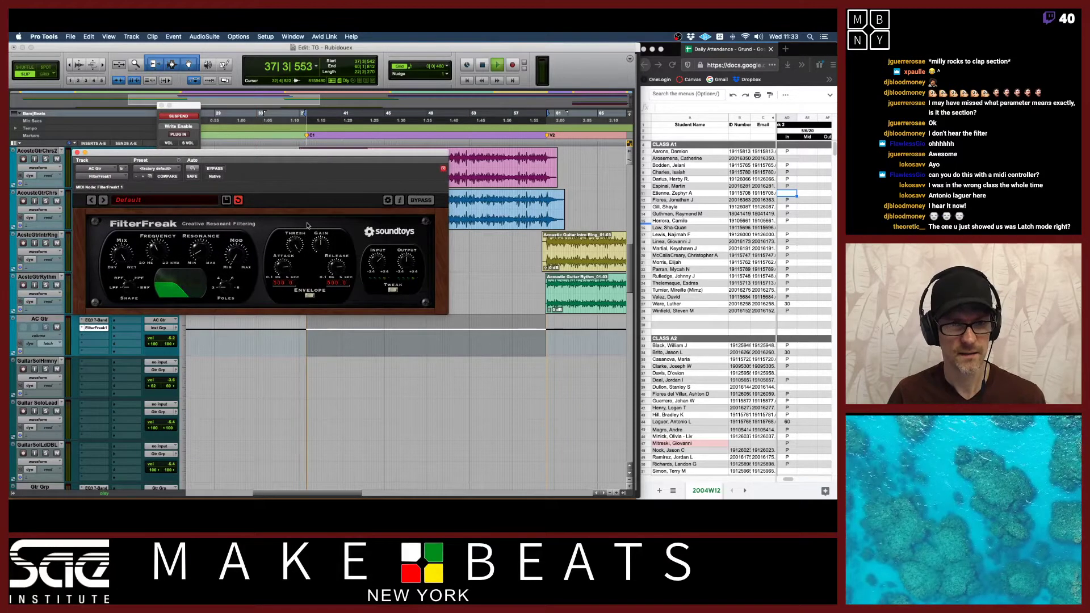
{"action": "left_click", "coordinate": [46, 285]}
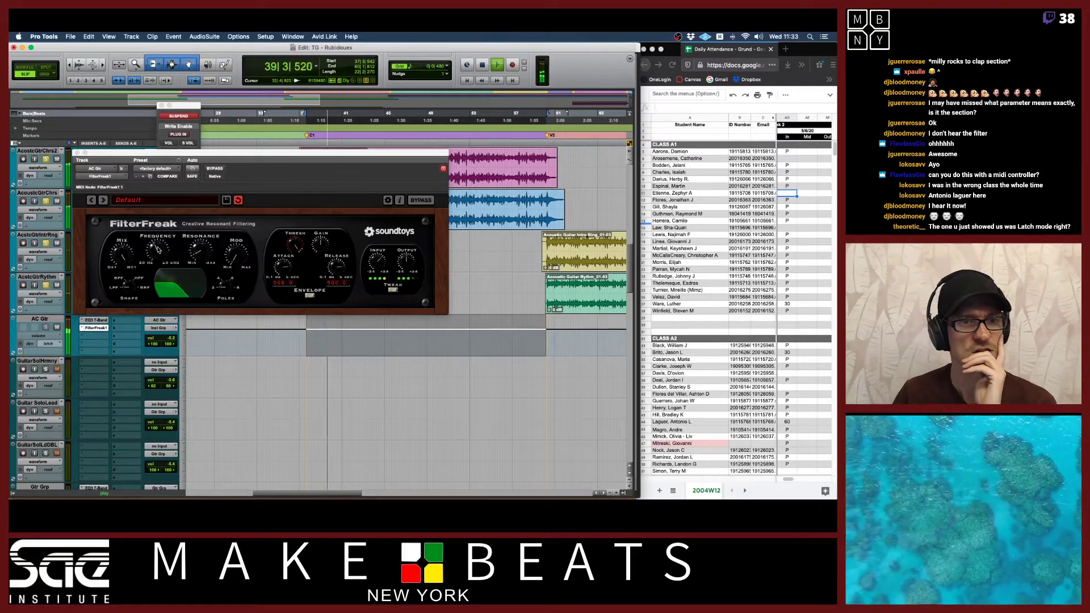
{"action": "left_click", "coordinate": [243, 255]}
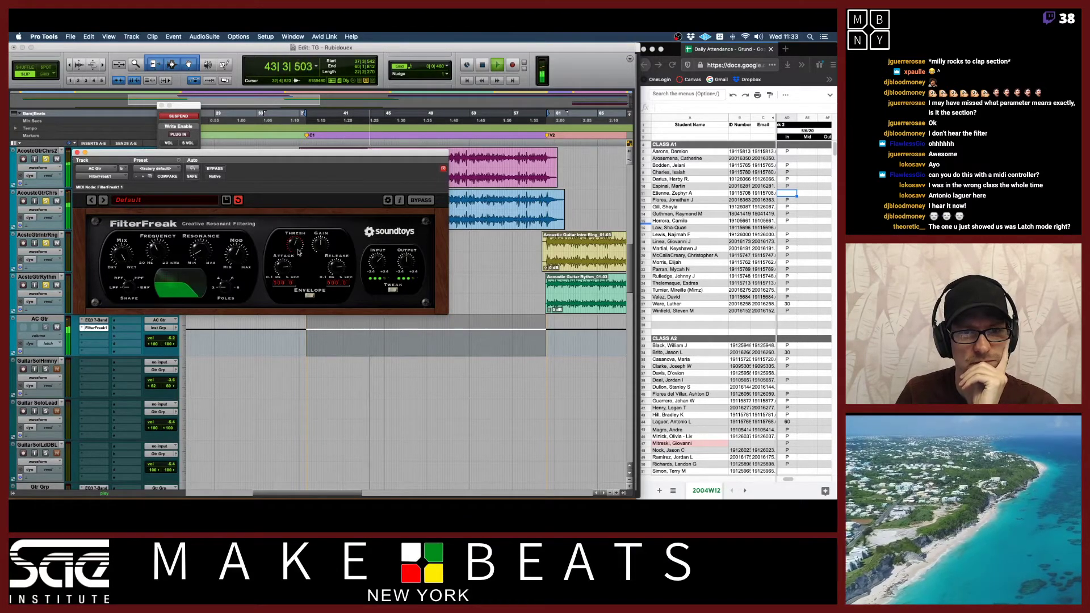
Try the LFO and Rhythm modulation types in FilterFreak, browse the LFO shapes, and return the modulation type to Envelope
{"action": "left_click", "coordinate": [309, 295]}
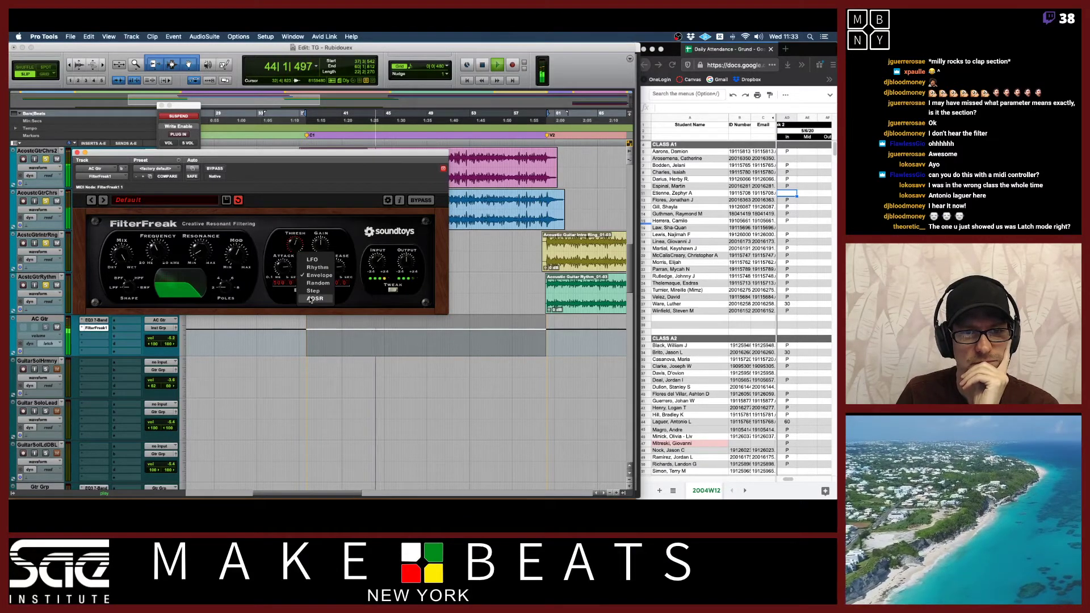
{"action": "left_click", "coordinate": [315, 261]}
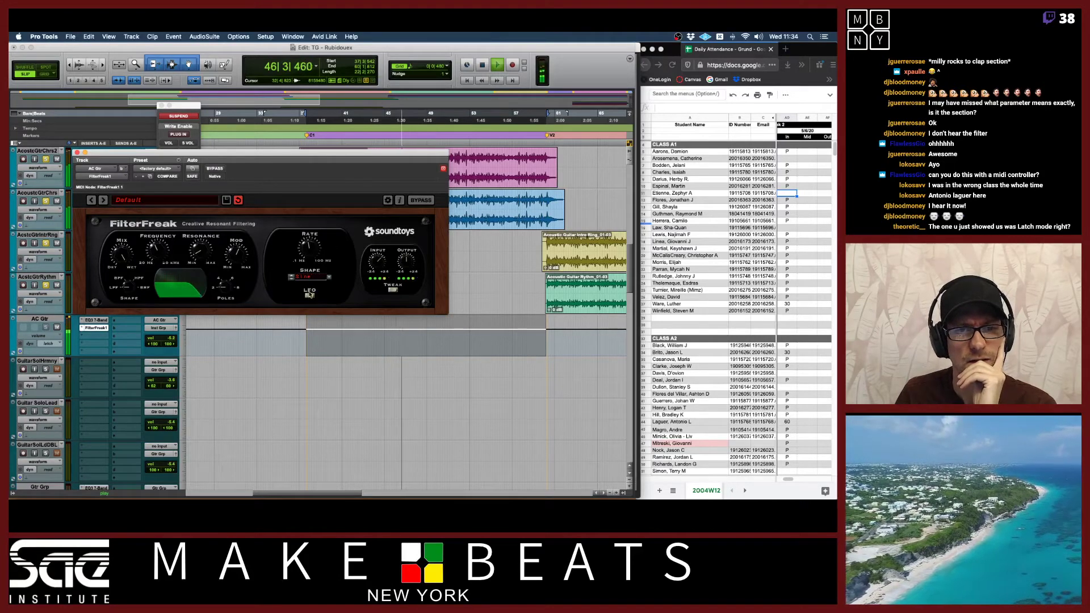
{"action": "left_click", "coordinate": [329, 277]}
{"action": "mouse_move", "coordinate": [344, 228]}
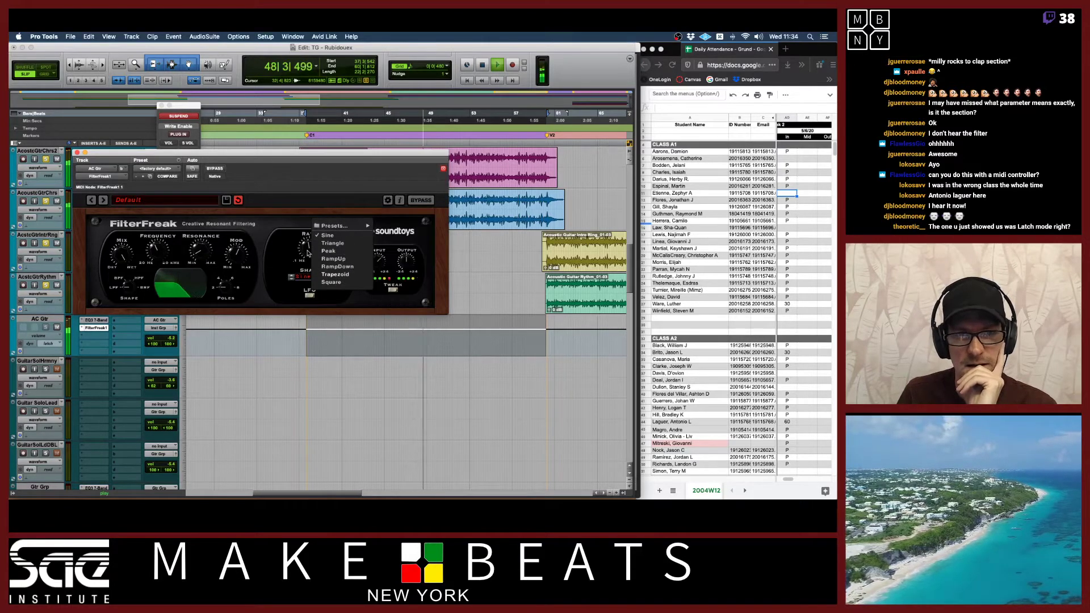
{"action": "left_click", "coordinate": [273, 257]}
{"action": "left_click", "coordinate": [296, 276]}
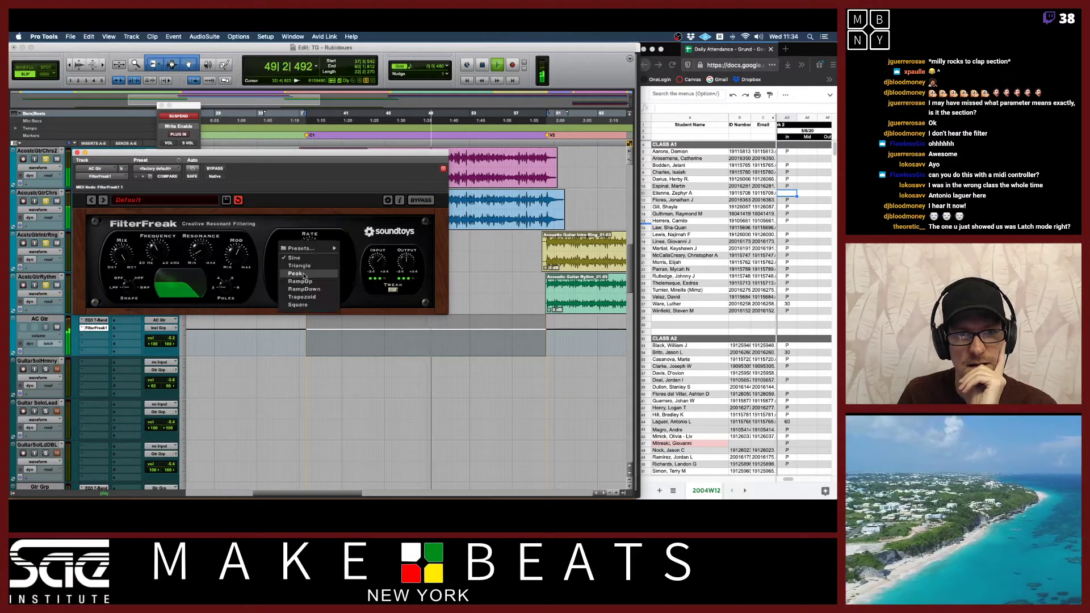
{"action": "left_click", "coordinate": [272, 265]}
{"action": "left_click", "coordinate": [291, 277]}
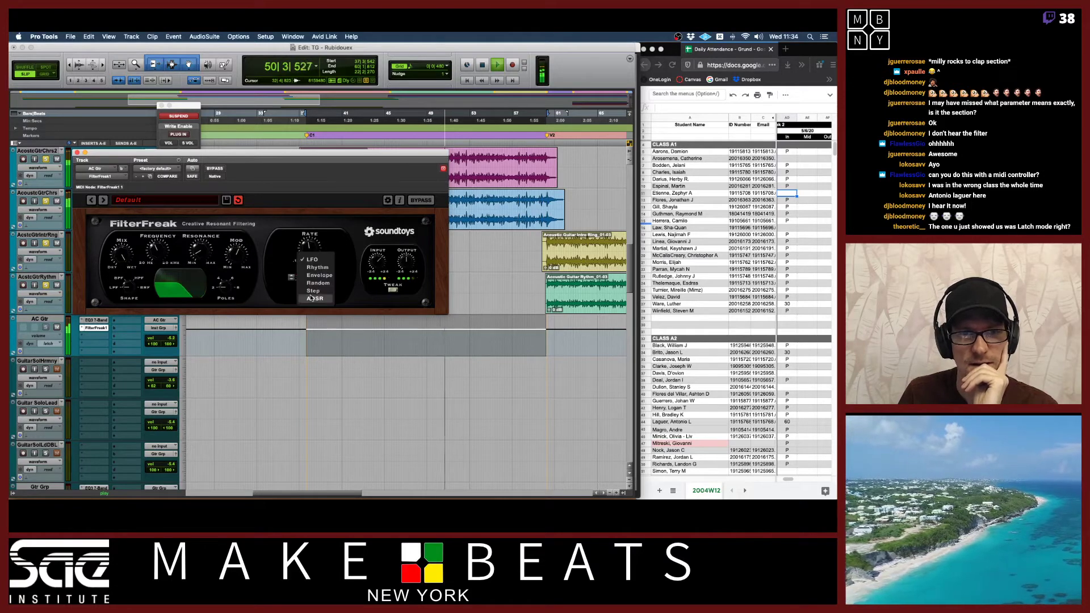
{"action": "left_click", "coordinate": [317, 267]}
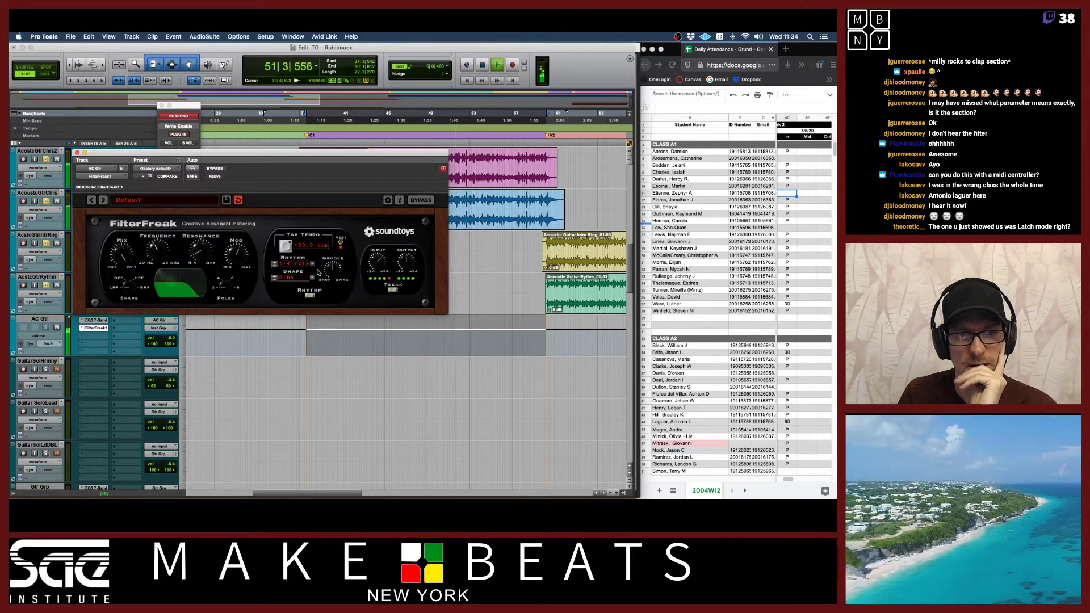
{"action": "left_click", "coordinate": [315, 272]}
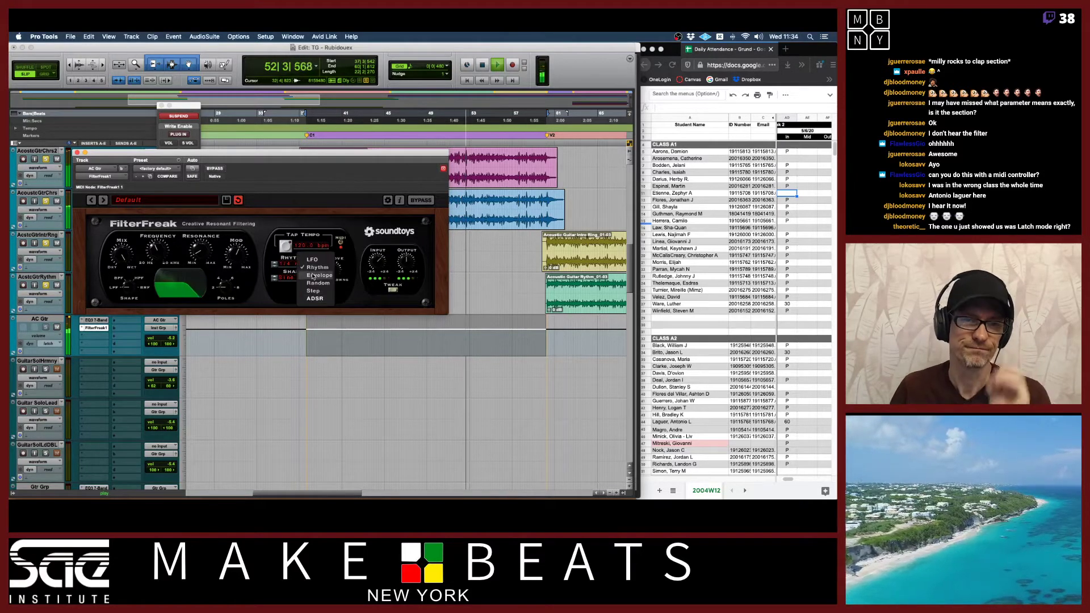
{"action": "left_click", "coordinate": [314, 276]}
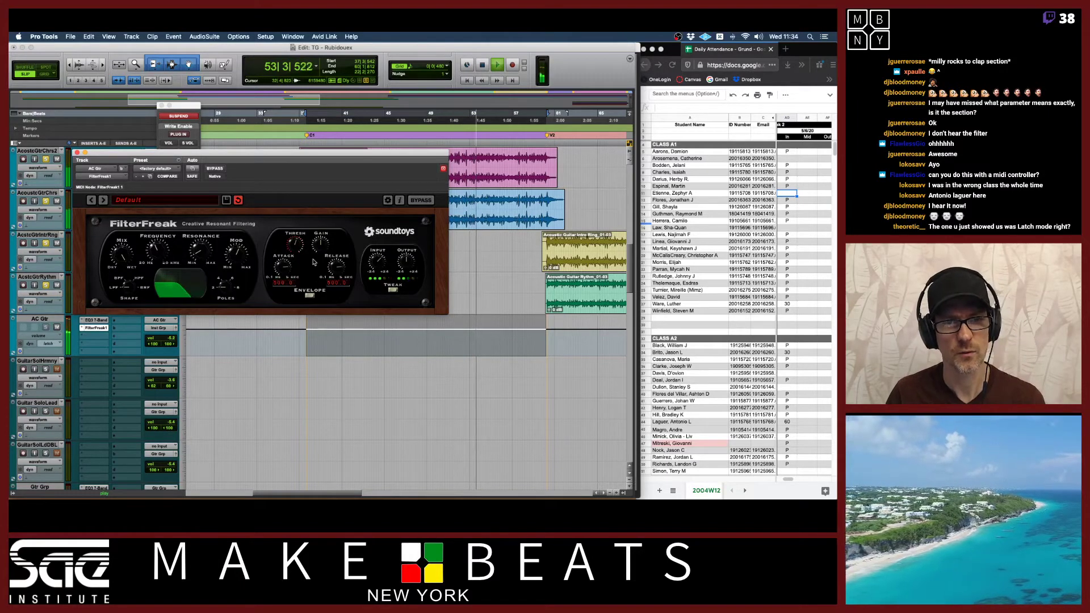
Adjust the attack and release of FilterFreak's Envelope modulation and restart playback from the C1 marker
{"action": "left_click_drag", "start_coordinate": [282, 262], "coordinate": [342, 289]}
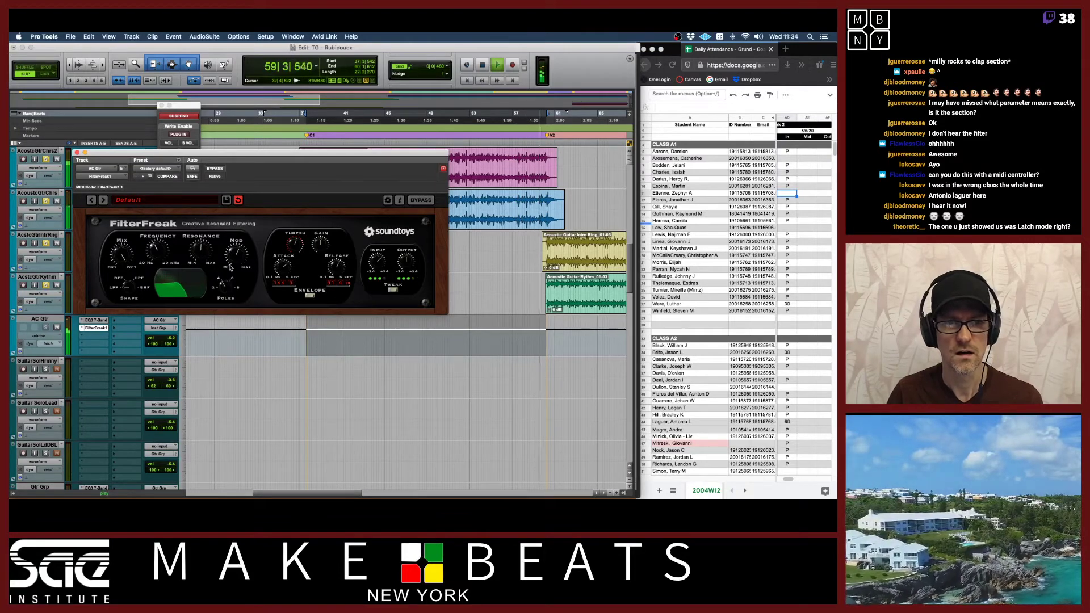
{"action": "key", "text": "space"}
{"action": "key", "text": "space"}
In FilterFreak's Tweak section, adjust Freq Mod, Res Mod, Level Mod and L/R Offset, with L/R Mode Normal and Analog Style Dirt
{"action": "left_click", "coordinate": [392, 289]}
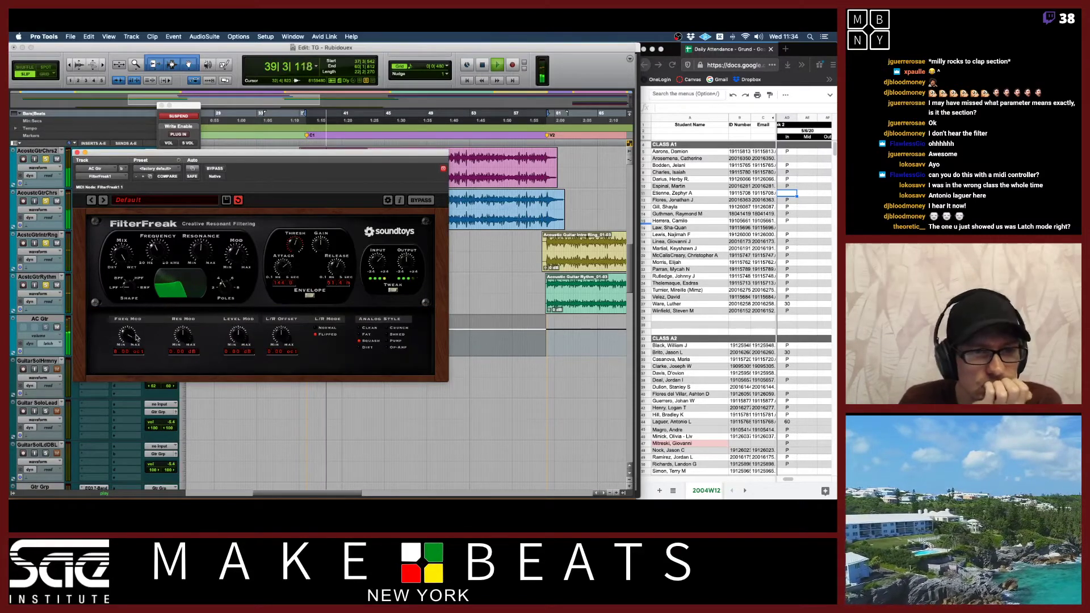
{"action": "left_click_drag", "start_coordinate": [127, 335], "coordinate": [126, 359]}
{"action": "left_click_drag", "start_coordinate": [180, 336], "coordinate": [129, 329]}
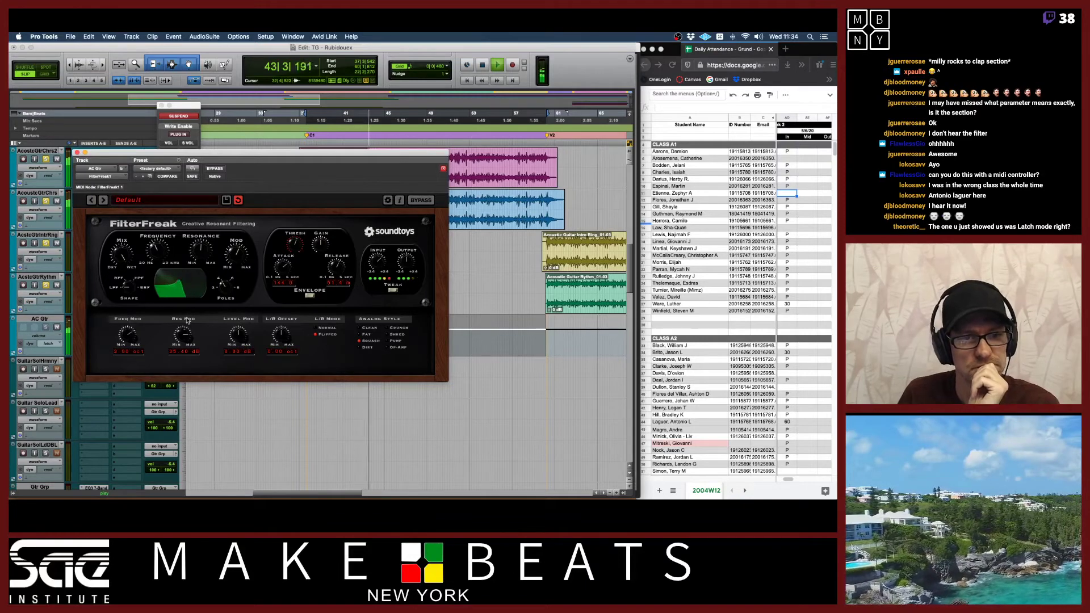
{"action": "left_click_drag", "start_coordinate": [240, 336], "coordinate": [238, 331]}
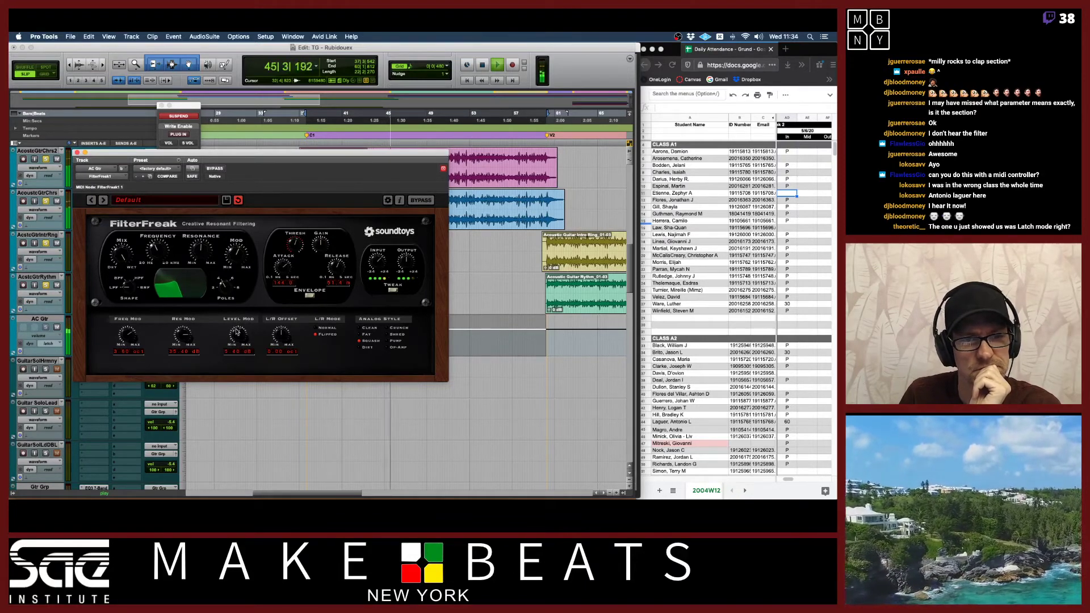
{"action": "left_click_drag", "start_coordinate": [286, 339], "coordinate": [285, 322]}
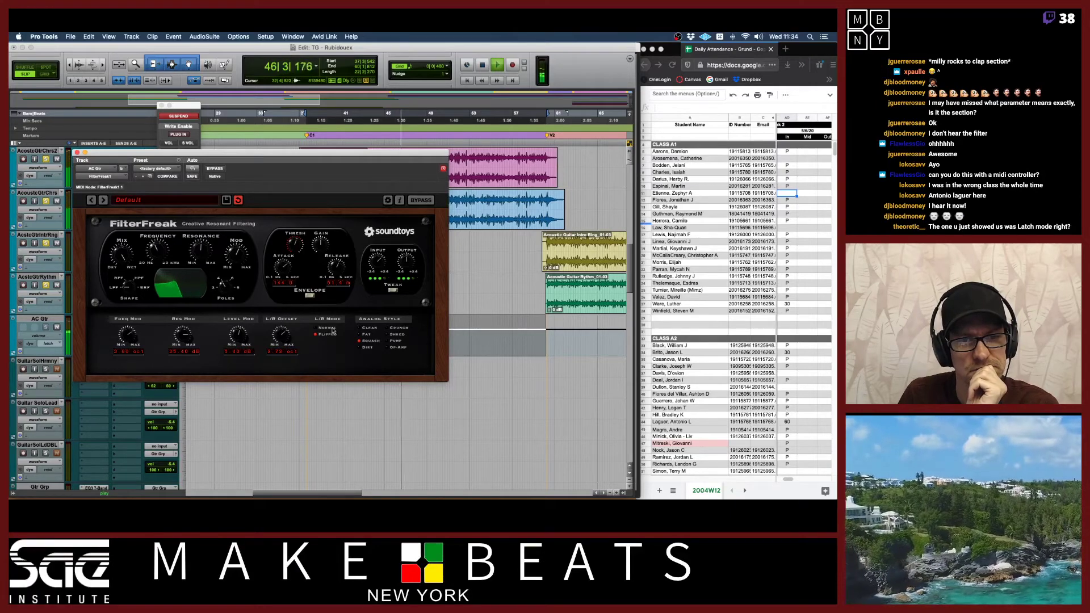
{"action": "left_click_drag", "start_coordinate": [279, 336], "coordinate": [281, 330]}
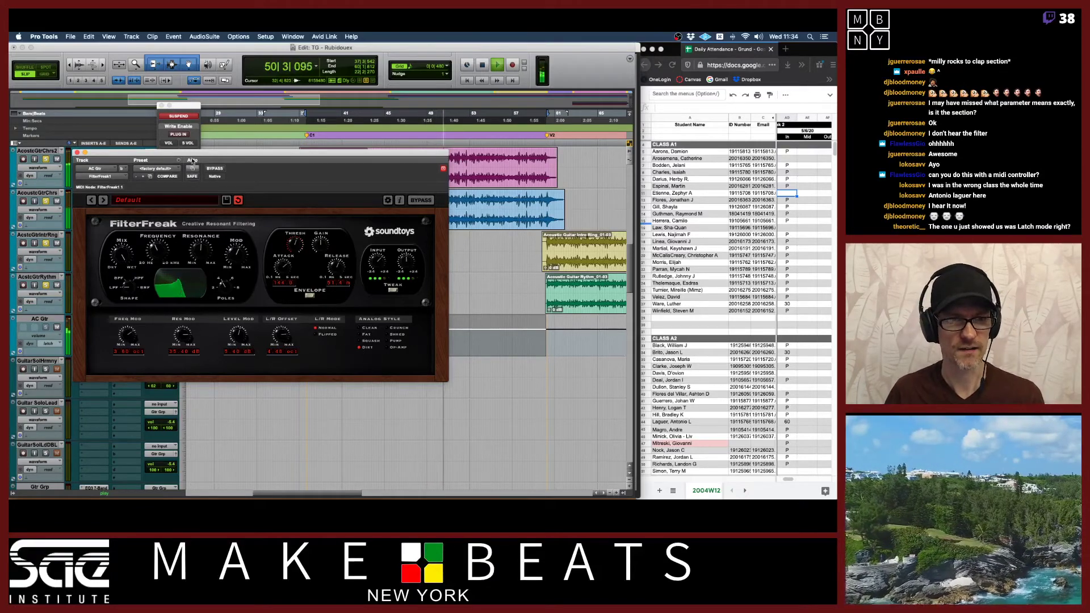
{"action": "key", "text": "space"}
Turn off the automation suspend and set the AC Gtr track's automation mode to write
{"action": "left_click_drag", "start_coordinate": [163, 156], "coordinate": [412, 315]}
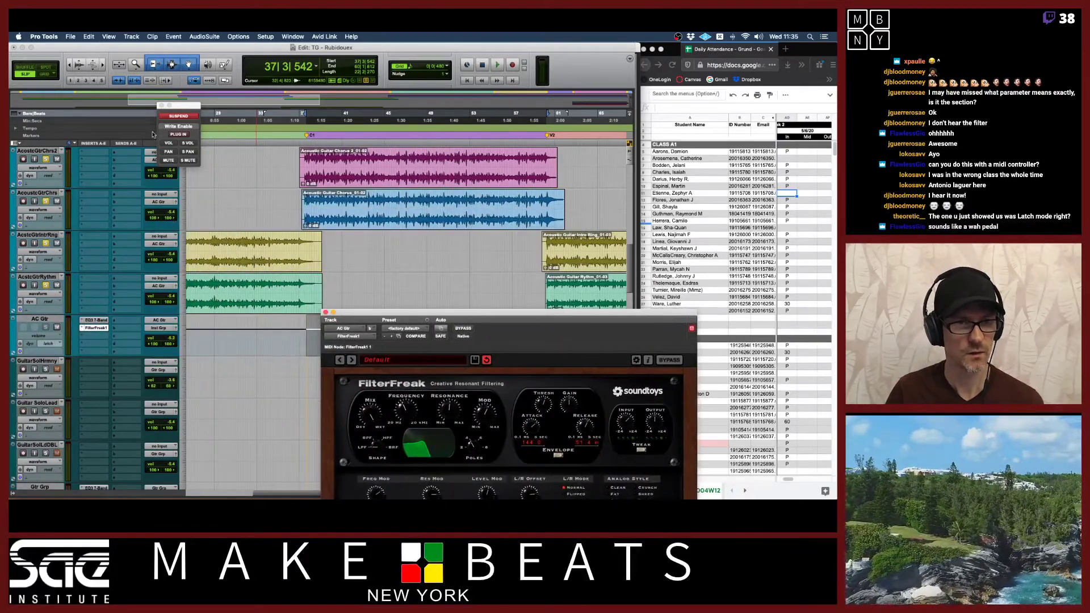
{"action": "left_click", "coordinate": [171, 117]}
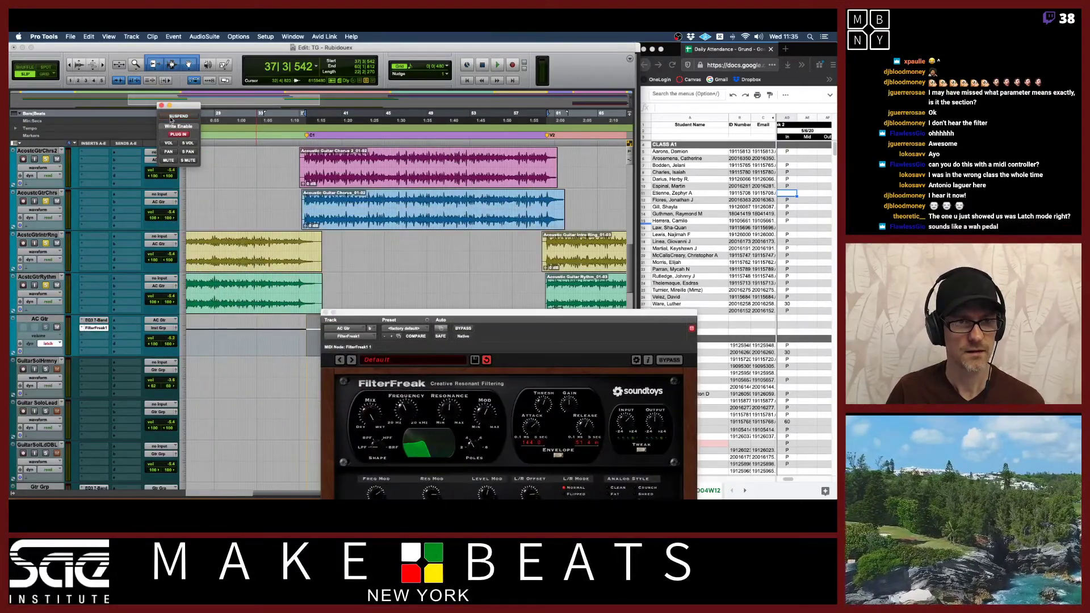
{"action": "left_click", "coordinate": [59, 345]}
{"action": "left_click", "coordinate": [56, 352]}
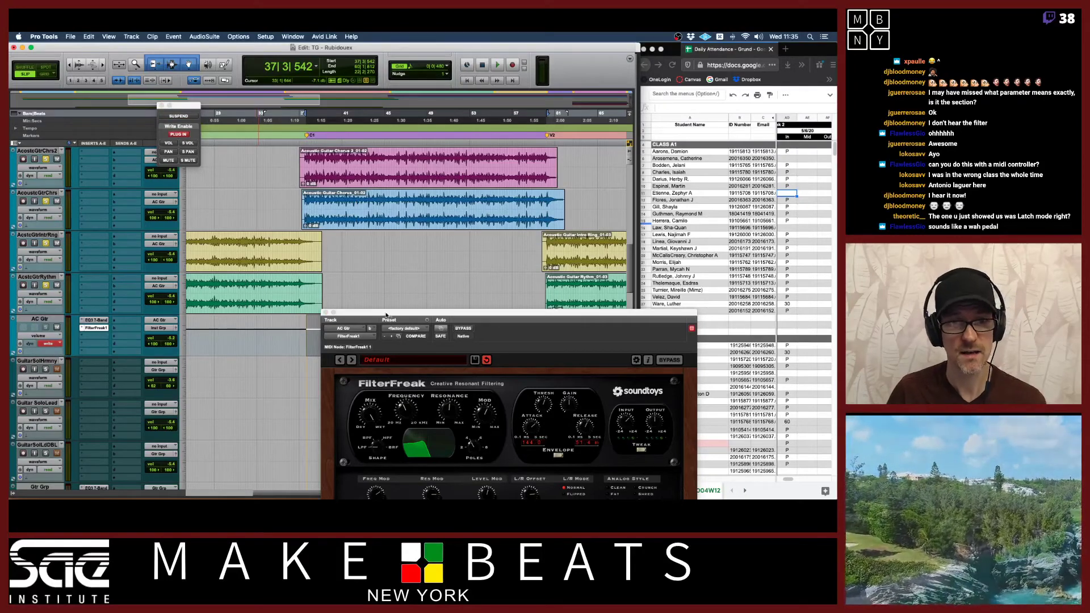
Write FilterFreak's current settings across the C1 selection in one playback pass, and set AC Gtr's automation mode to read
{"action": "key", "text": "space"}
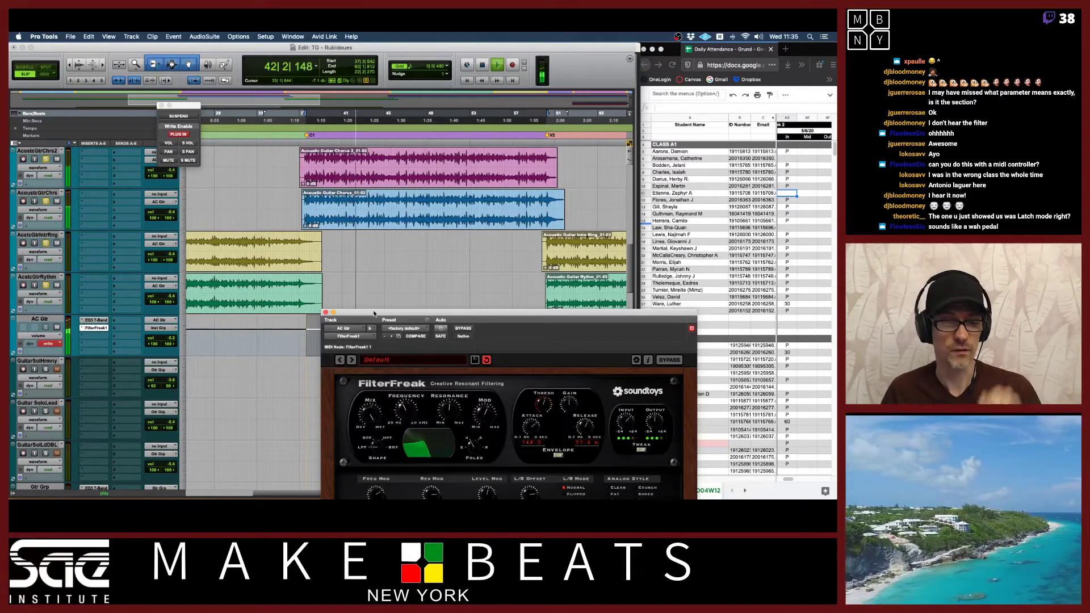
{"action": "left_click_drag", "start_coordinate": [374, 313], "coordinate": [130, 188]}
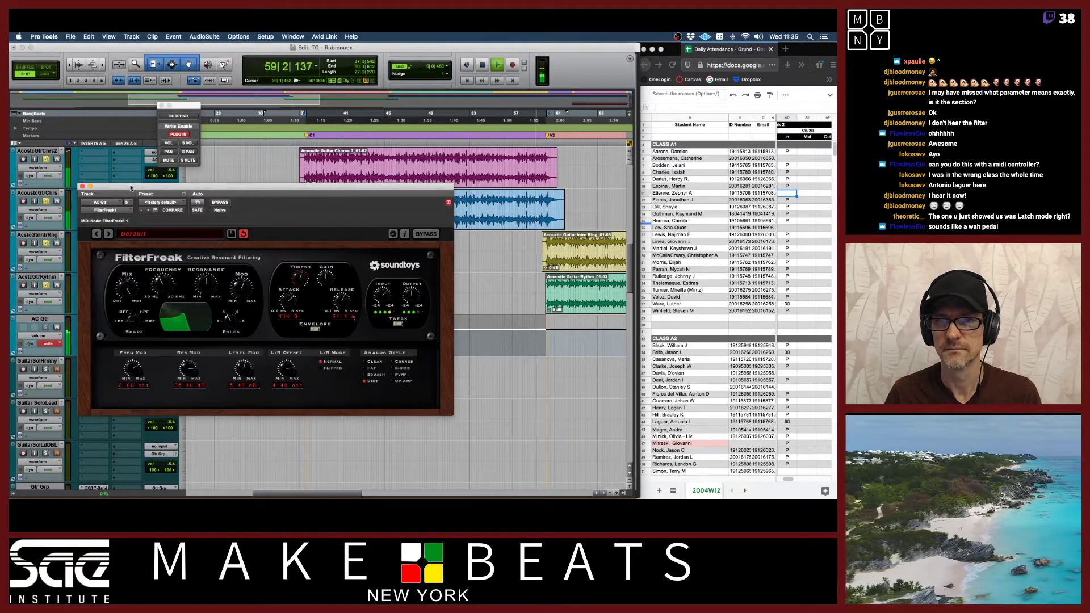
{"action": "key", "text": "space"}
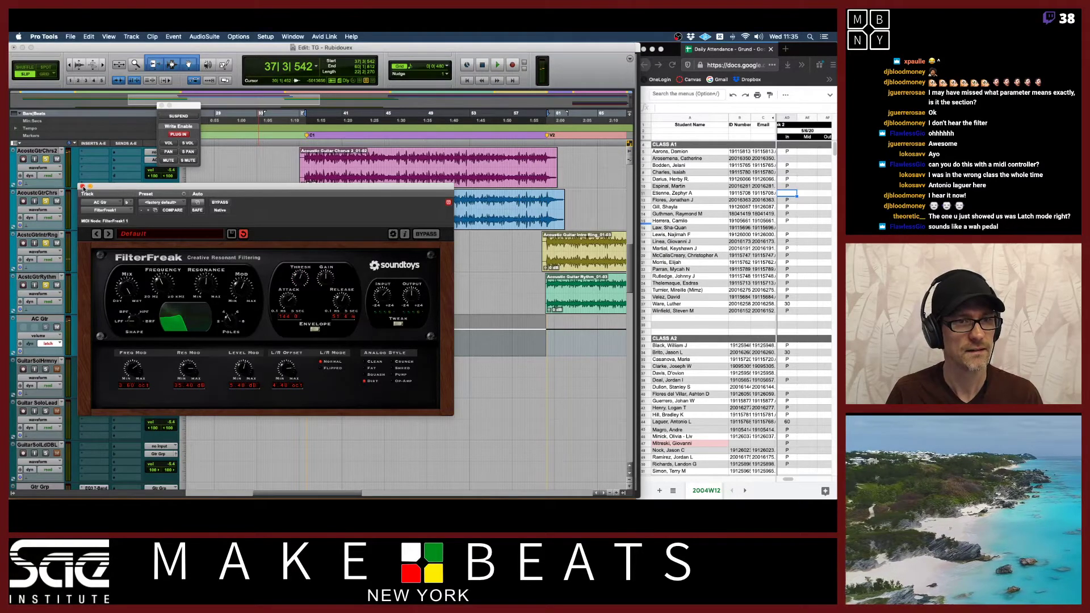
{"action": "left_click", "coordinate": [82, 185]}
{"action": "left_click", "coordinate": [49, 343]}
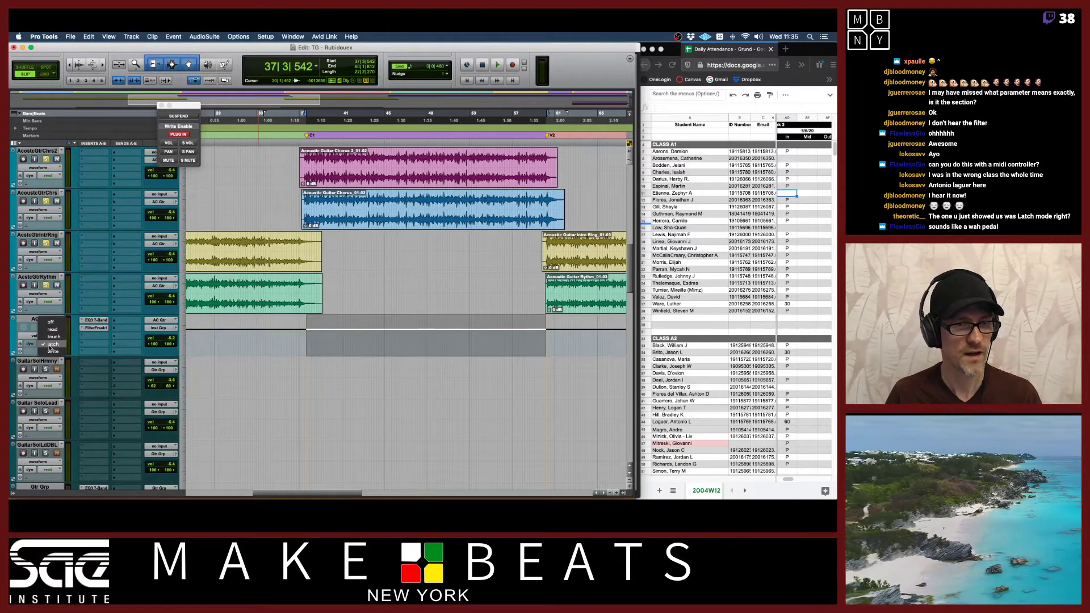
{"action": "left_click", "coordinate": [54, 329]}
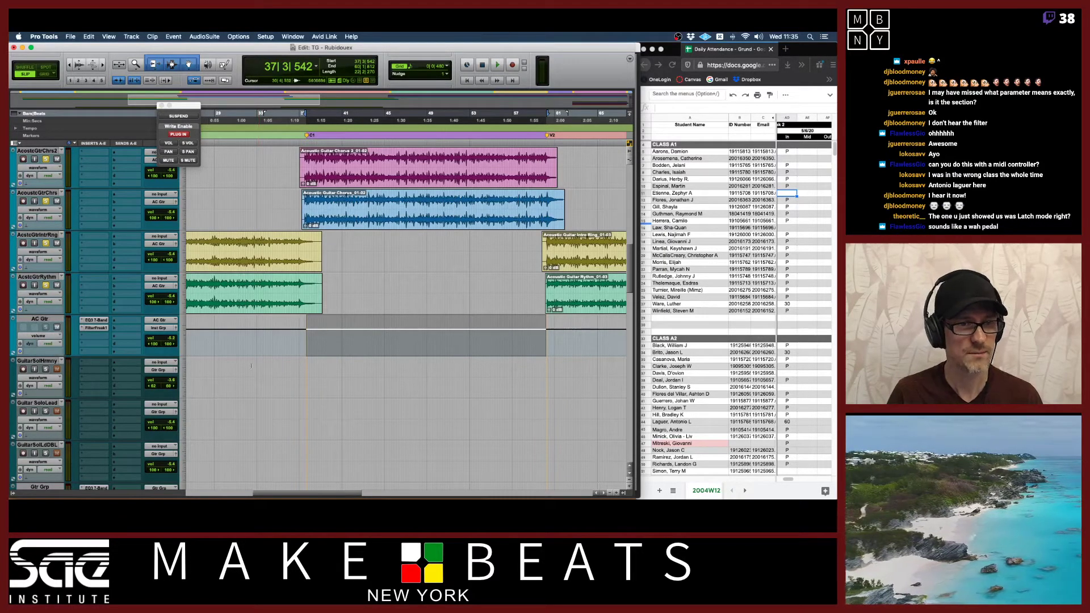
Try to play AC Gtr from bar 28 with FilterFreak open to check the written automation, and dismiss the error
{"action": "left_click", "coordinate": [295, 337]}
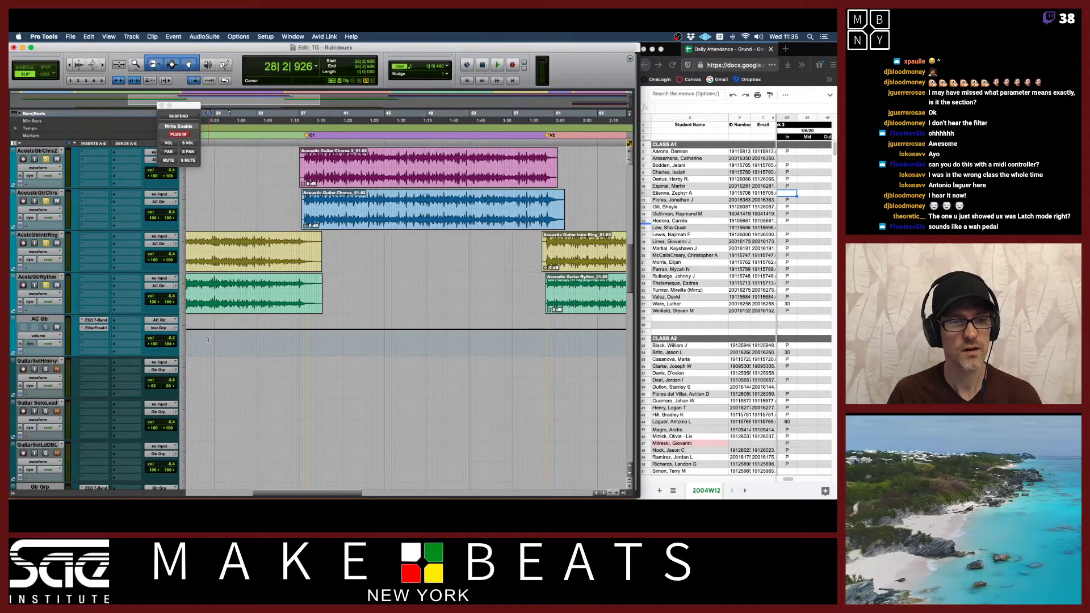
{"action": "left_click", "coordinate": [96, 328]}
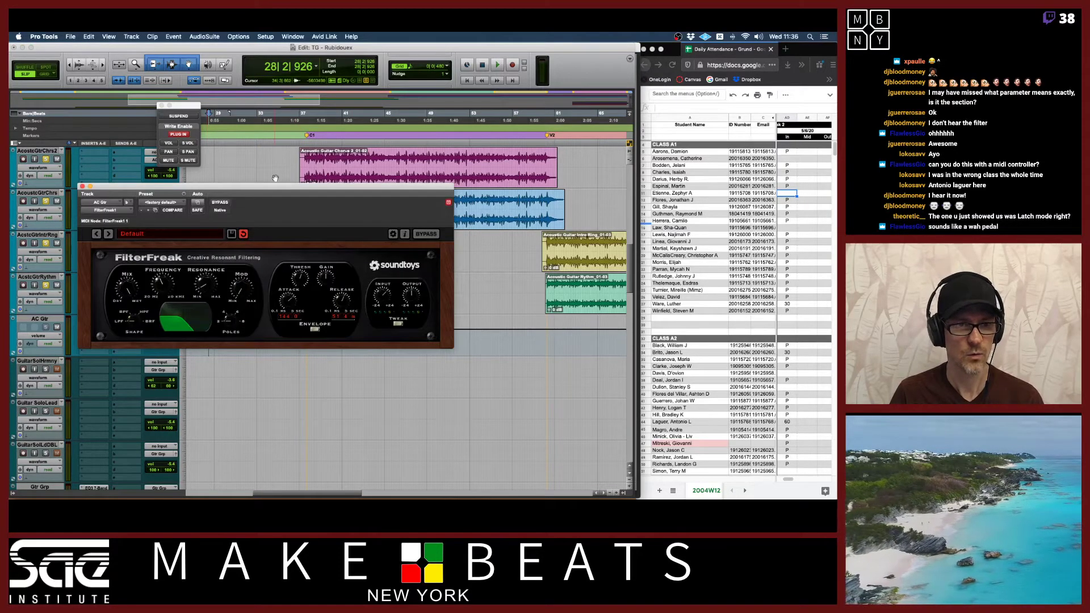
{"action": "key", "text": "space"}
{"action": "left_click_drag", "start_coordinate": [294, 185], "coordinate": [542, 57]}
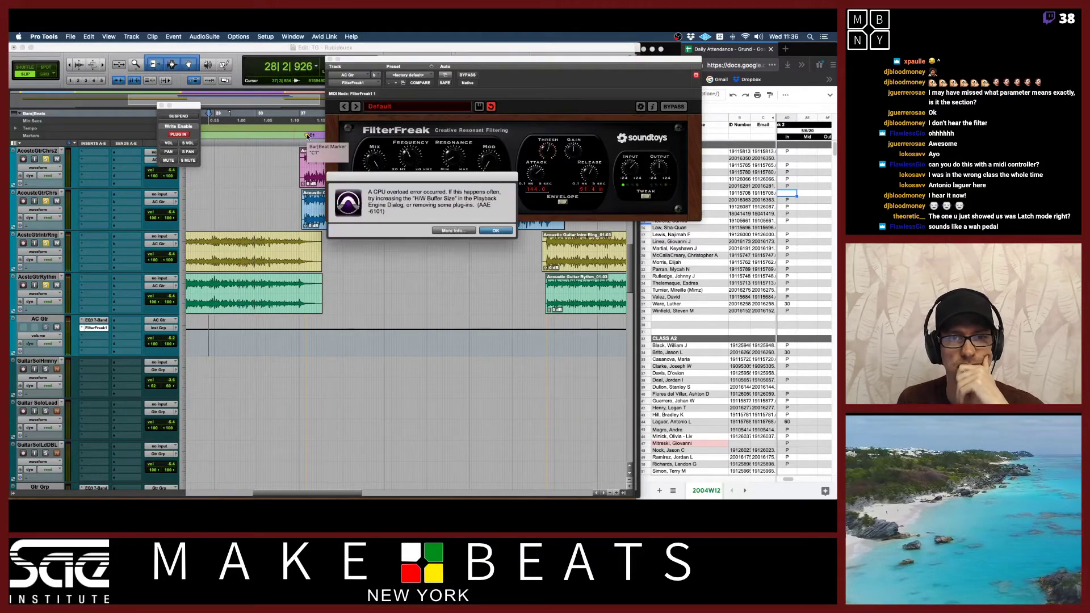
{"action": "left_click", "coordinate": [495, 230]}
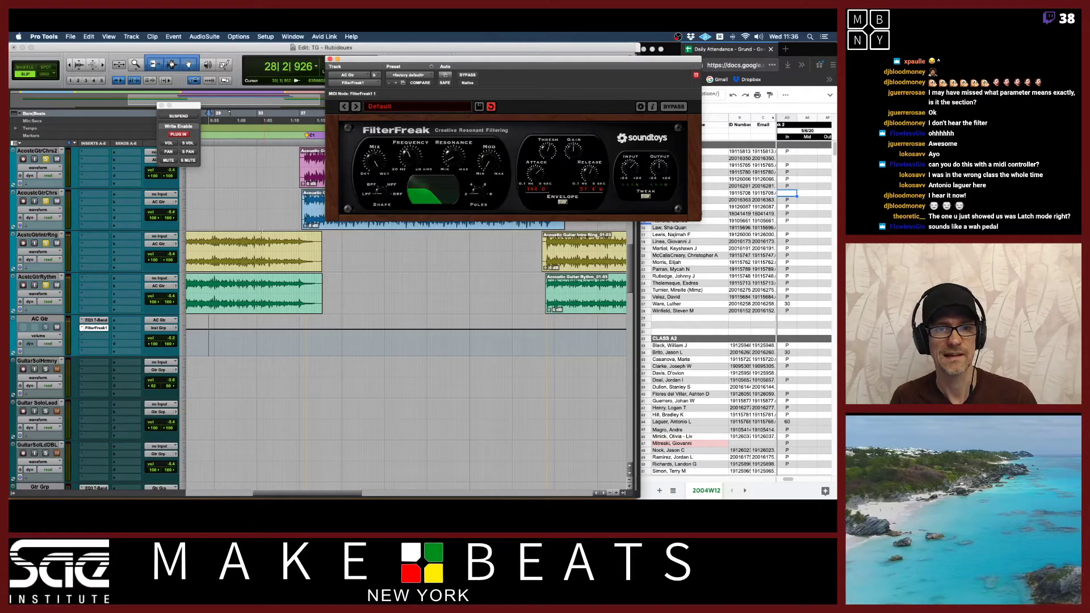
Play twice from 33|4|731 into the C1 section to check FilterFreak's written settings
{"action": "left_click", "coordinate": [266, 204]}
{"action": "key", "text": "space"}
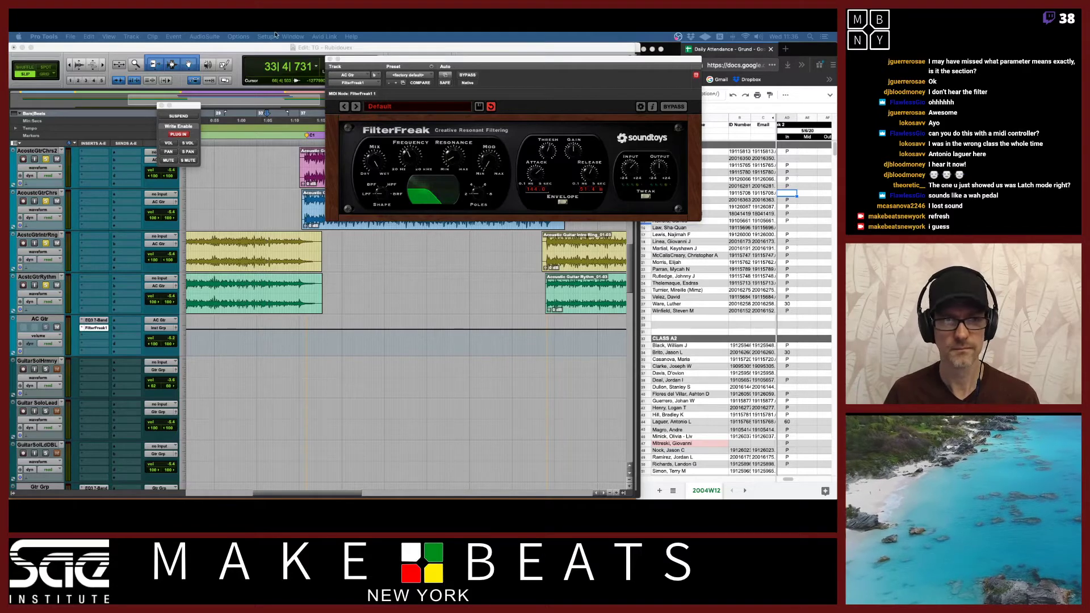
{"action": "left_click", "coordinate": [269, 50]}
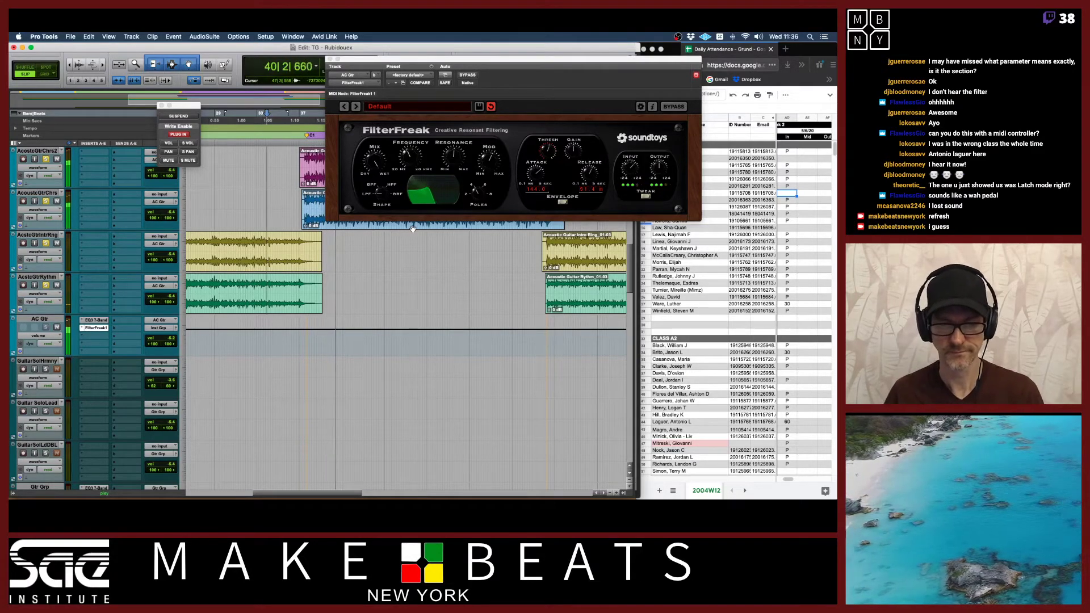
{"action": "key", "text": "space"}
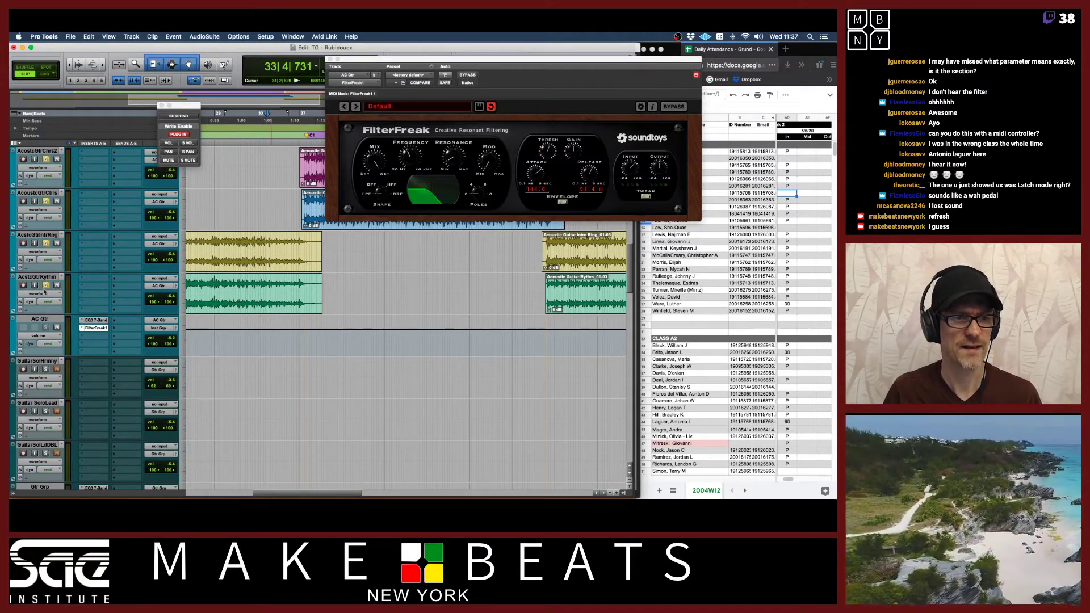
{"action": "key", "text": "space"}
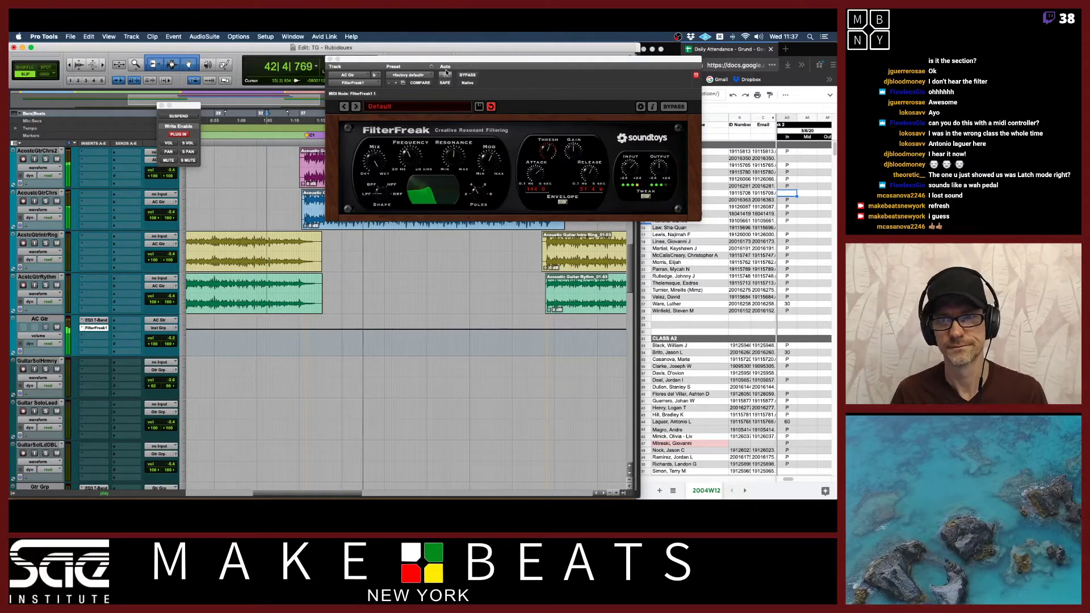
{"action": "left_click_drag", "start_coordinate": [575, 64], "coordinate": [510, 66]}
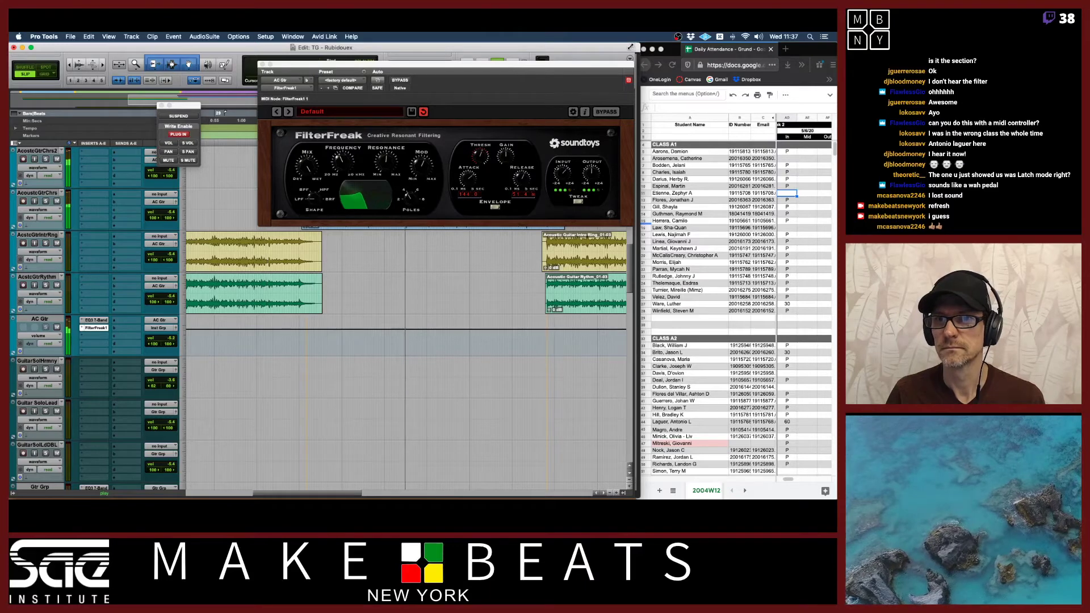
View the Mix window during playback, stop, and return to the Edit window with FilterFreak moved clear of the transport
{"action": "key", "text": "super+equal"}
{"action": "left_click_drag", "start_coordinate": [639, 49], "coordinate": [632, 49]}
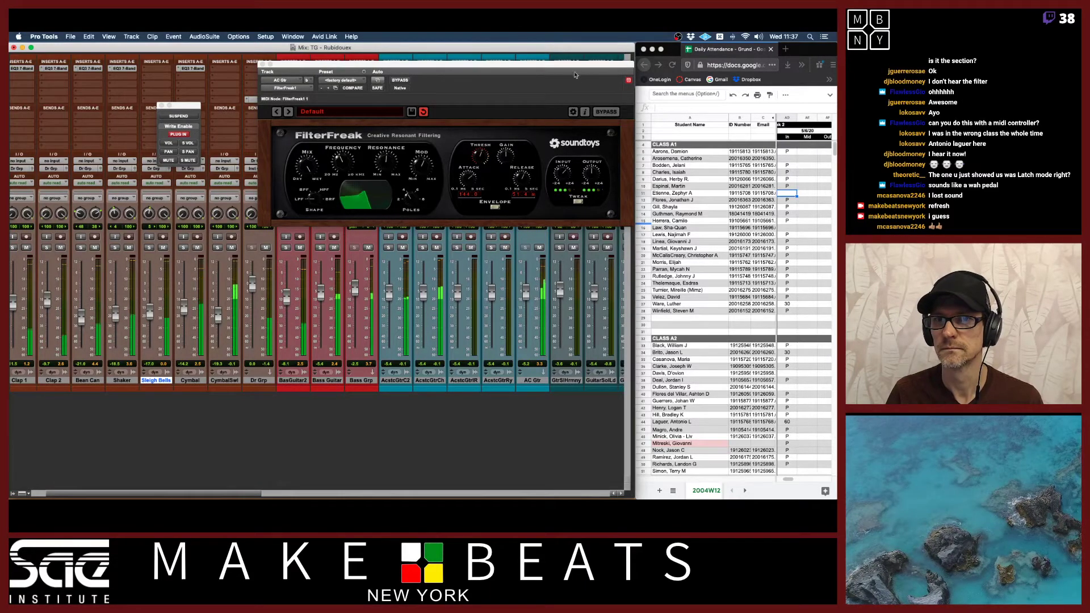
{"action": "left_click_drag", "start_coordinate": [569, 63], "coordinate": [560, 55]}
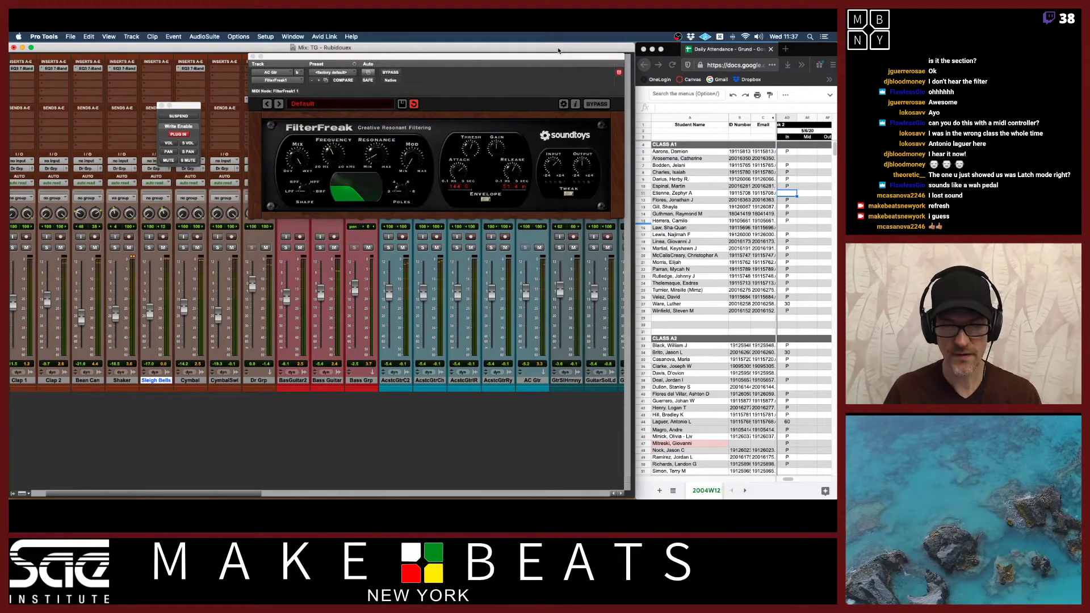
{"action": "key", "text": "super+equal"}
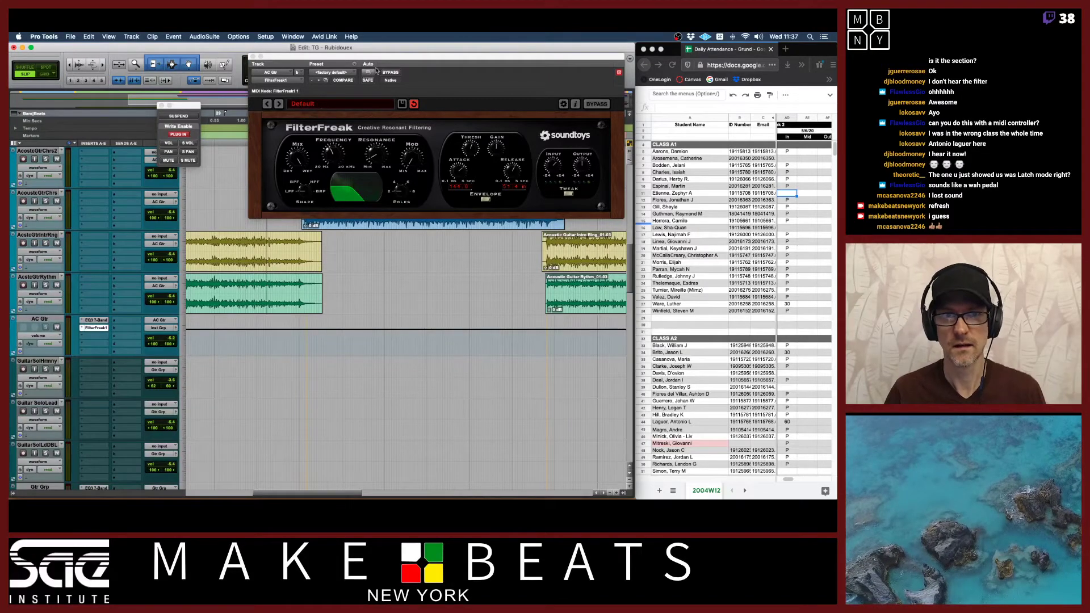
{"action": "left_click_drag", "start_coordinate": [380, 61], "coordinate": [349, 146]}
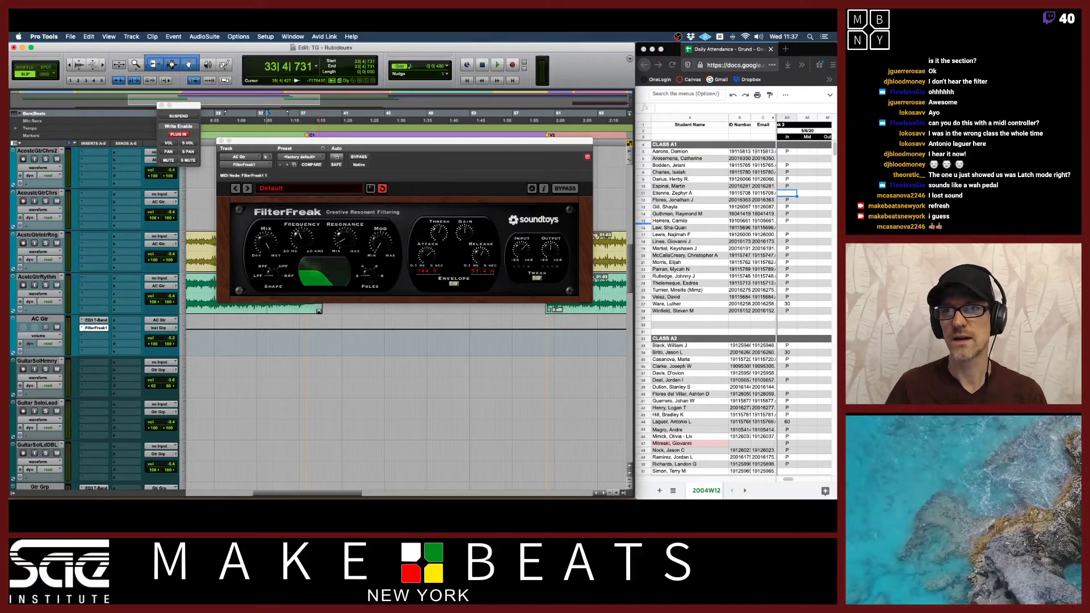
Switch to the PT Automation PDF in Preview and review its notes from page 11 back to page 7
{"action": "key", "text": "super+Tab"}
{"action": "key", "text": "super+Tab"}
{"action": "key", "text": "super+Tab"}
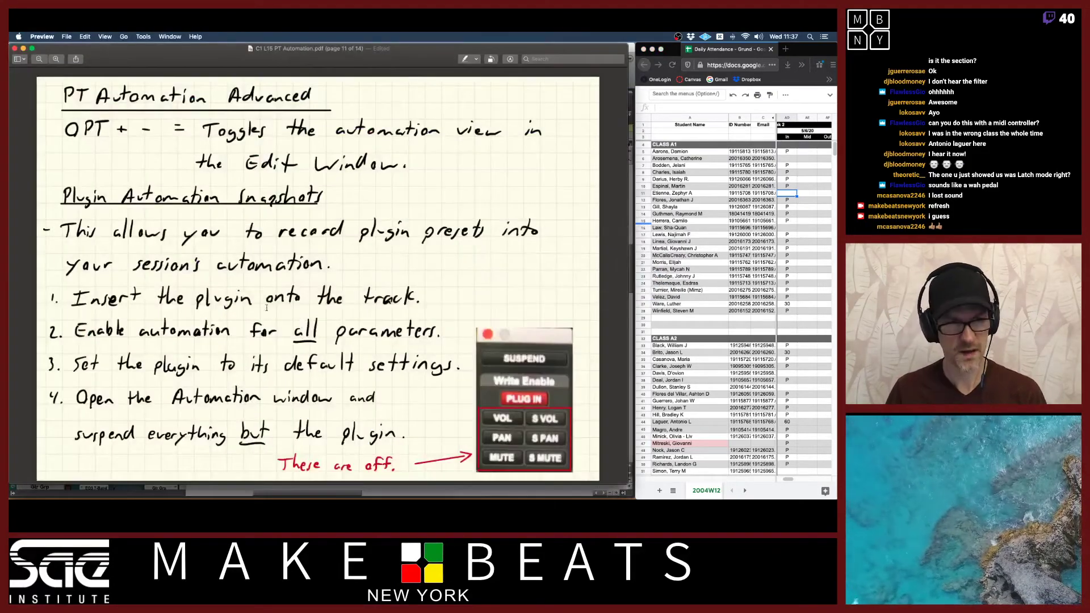
{"action": "key", "text": "Left"}
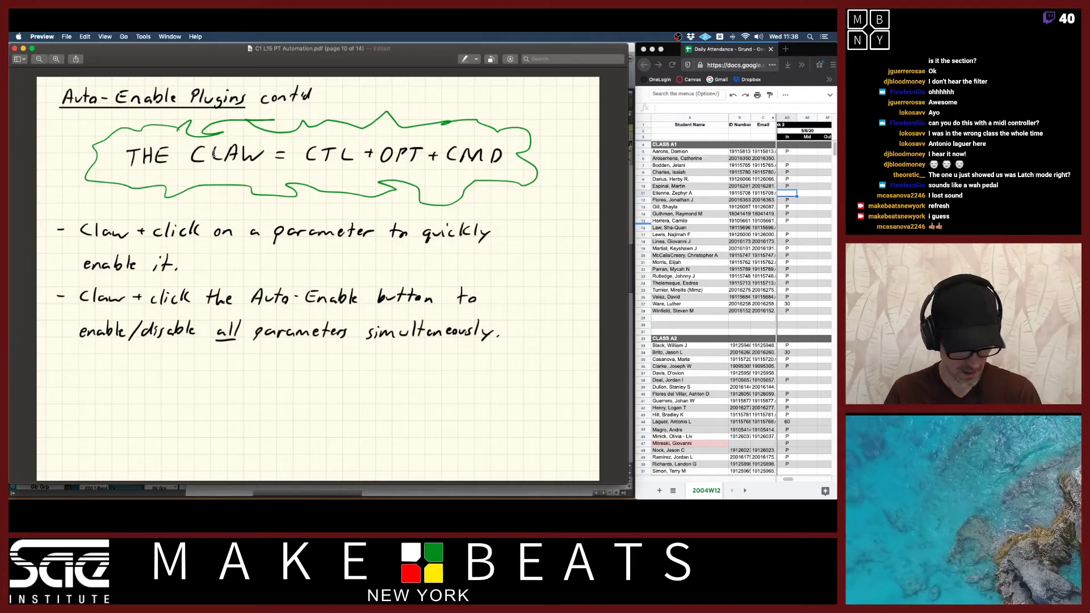
{"action": "key", "text": "Left"}
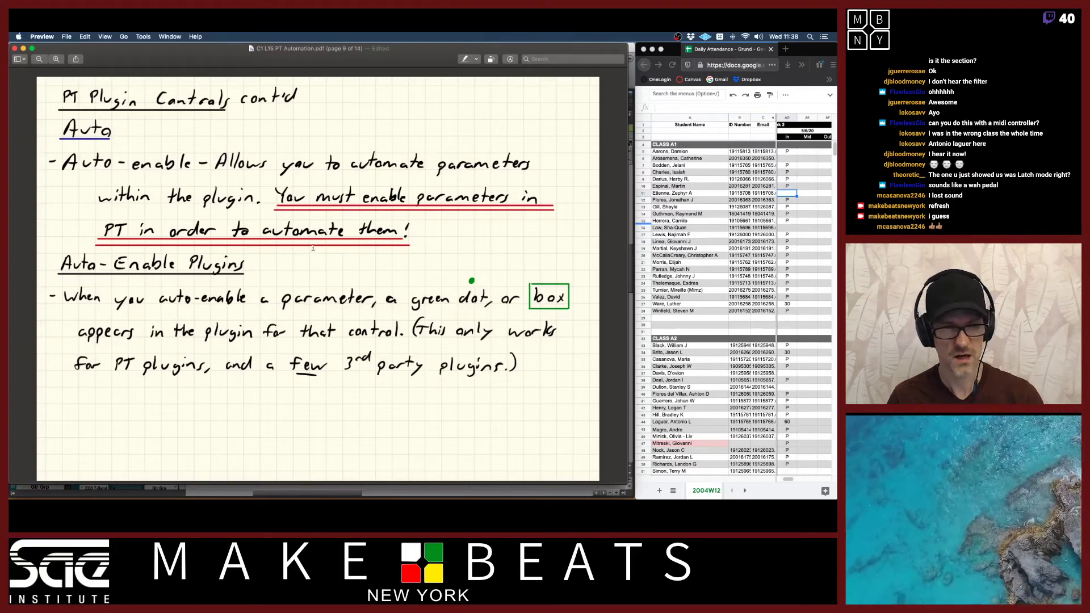
{"action": "key", "text": "Left"}
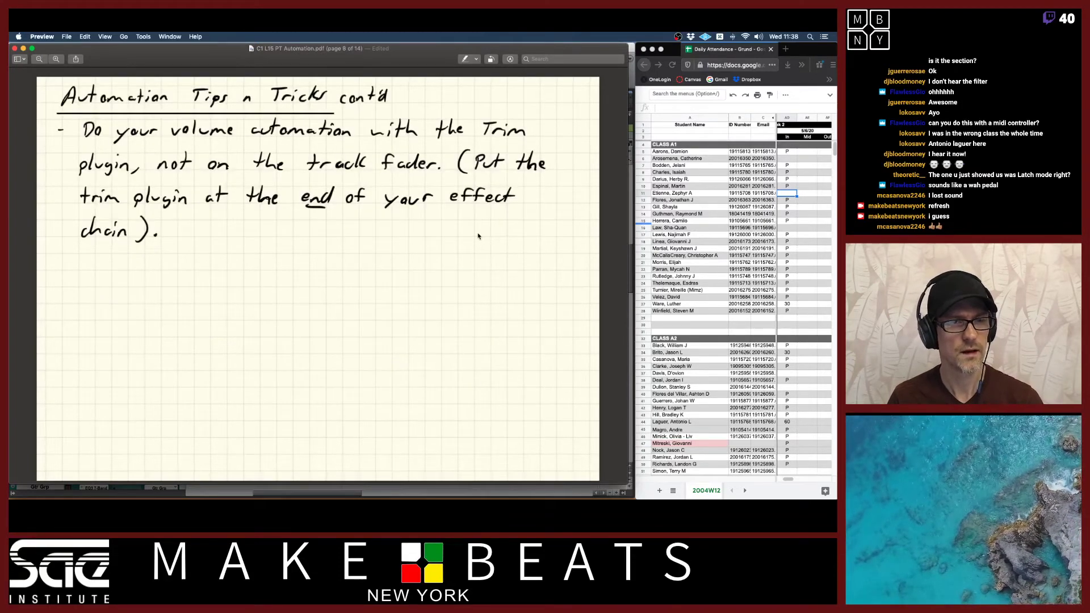
{"action": "key", "text": "Left"}
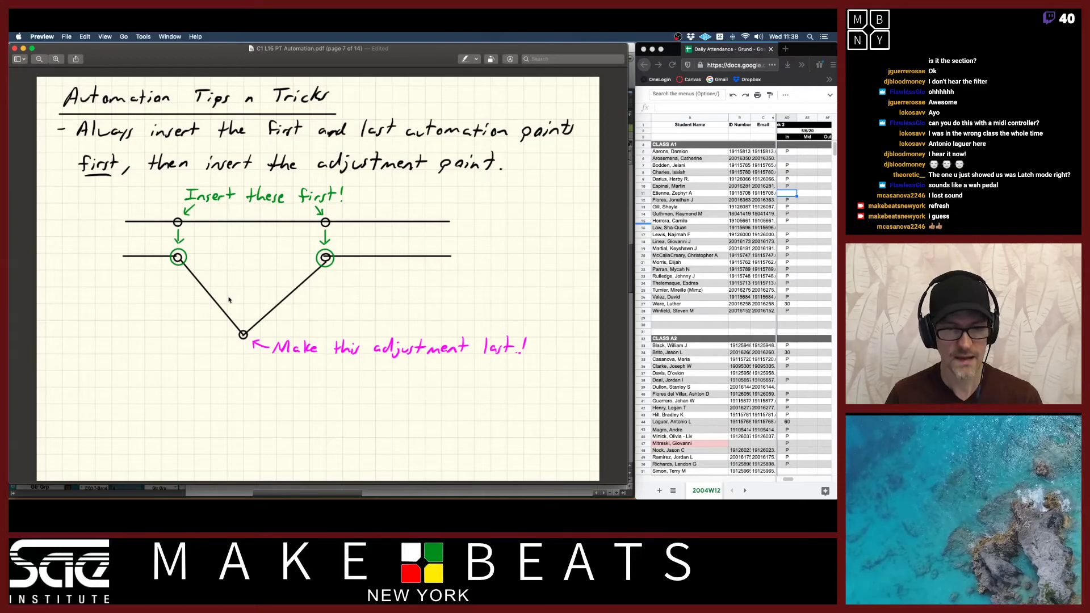
Switch back to Pro Tools and close the FilterFreak and Automation windows
{"action": "key", "text": "super+Tab"}
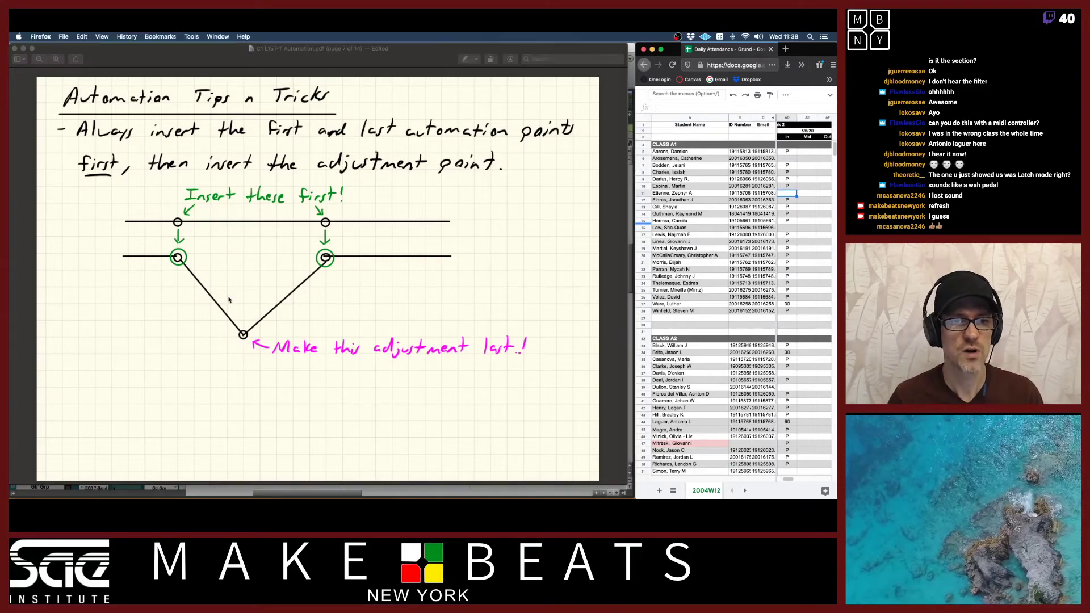
{"action": "key", "text": "super+Tab"}
{"action": "key", "text": "super+Tab"}
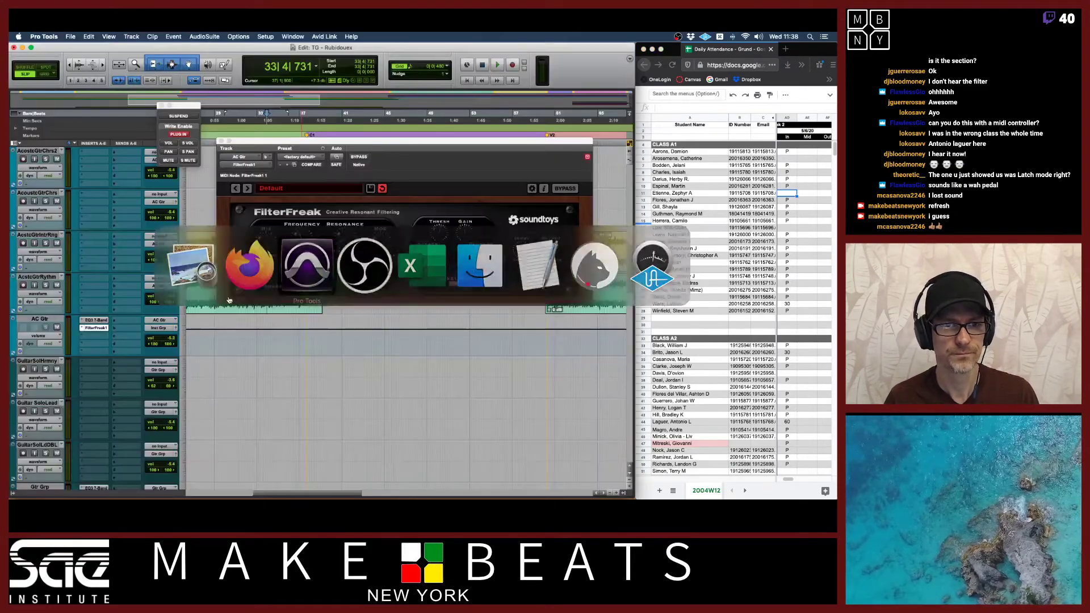
{"action": "left_click", "coordinate": [221, 141]}
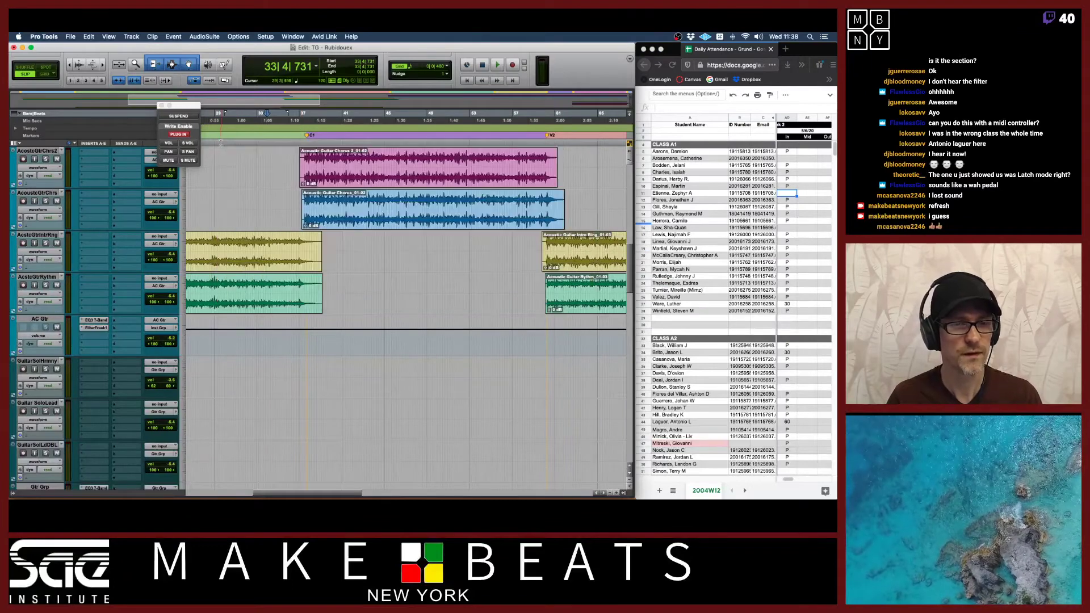
{"action": "left_click", "coordinate": [161, 106]}
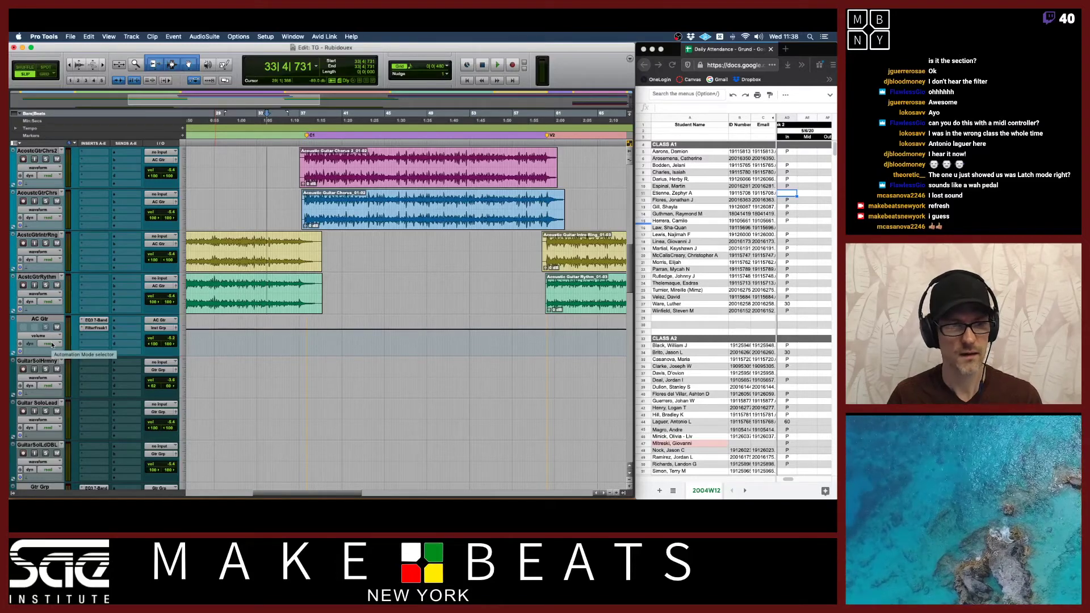
Reopen FilterFreak on the AC Gtr track and view its plug-in automation enable settings
{"action": "left_click", "coordinate": [95, 328]}
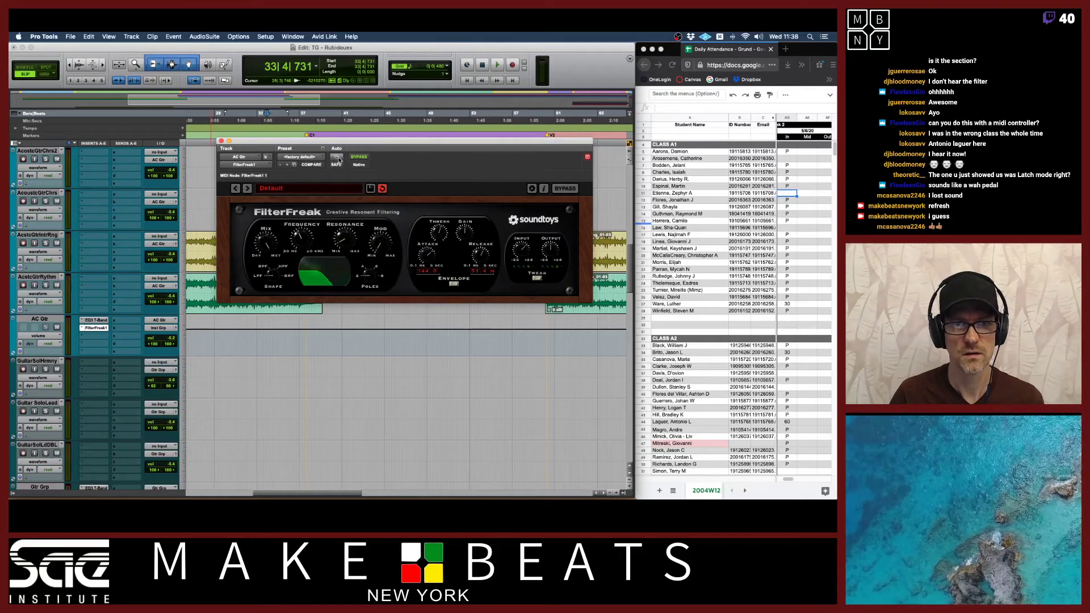
{"action": "left_click", "coordinate": [338, 158]}
{"action": "key", "text": "Return"}
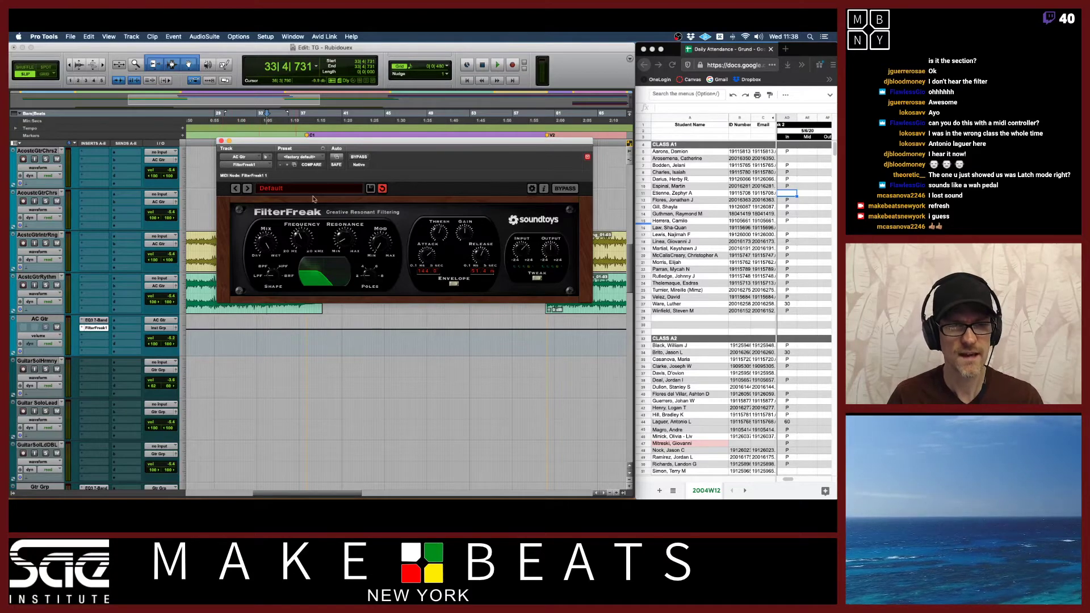
Play from 33|4|731 past the C1 marker to watch FilterFreak's automated settings change
{"action": "left_click_drag", "start_coordinate": [313, 147], "coordinate": [289, 125]}
{"action": "key", "text": "space"}
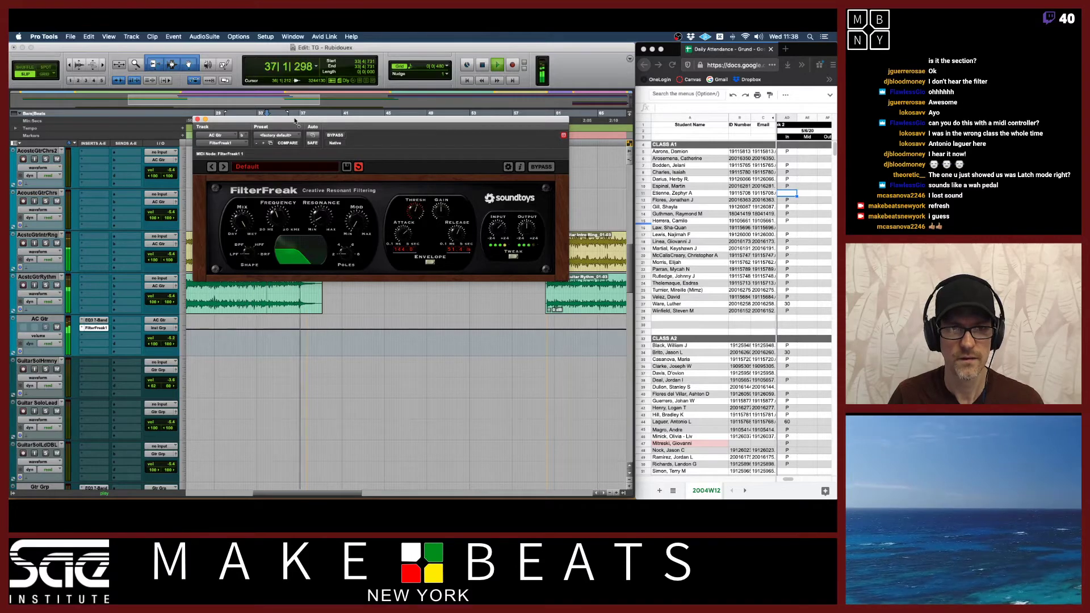
{"action": "key", "text": "space"}
Undo the last change and raise AC Gtr's volume automation breakpoint at the start of the C1 section
{"action": "left_click_drag", "start_coordinate": [294, 122], "coordinate": [513, 252]}
{"action": "key", "text": "super+z"}
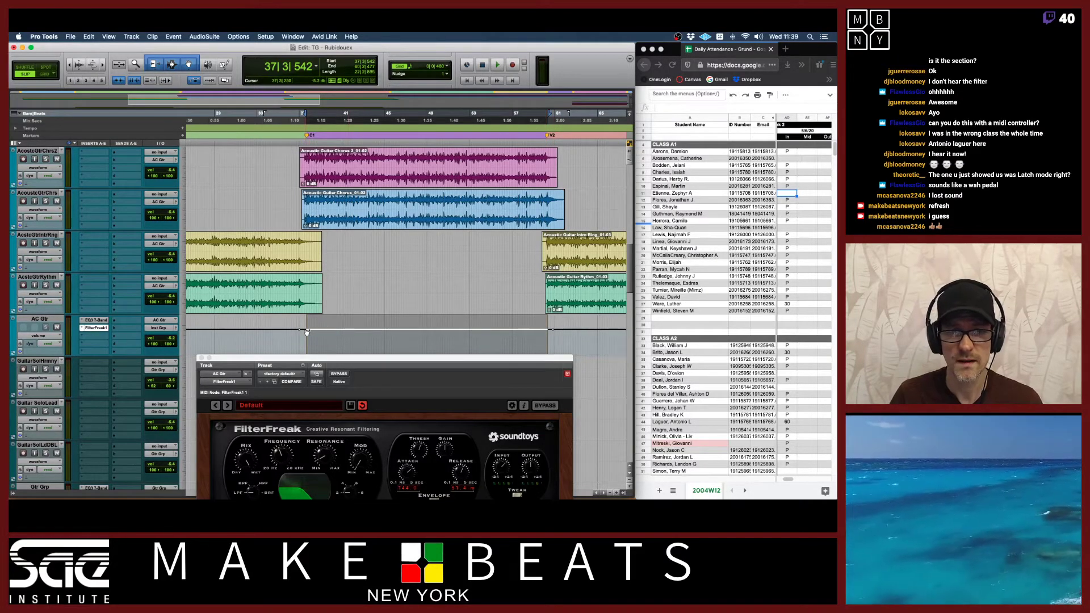
{"action": "left_click_drag", "start_coordinate": [308, 332], "coordinate": [306, 316]}
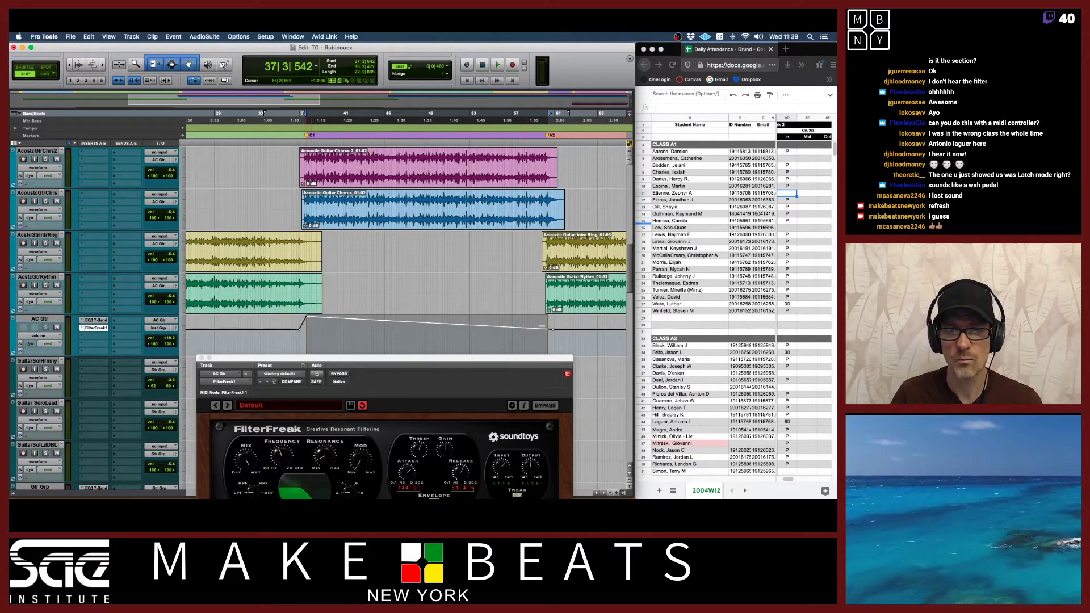
Raise AC Gtr's volume automation breakpoint at the end of C1 to hold the boosted level across the section
{"action": "left_click_drag", "start_coordinate": [548, 332], "coordinate": [549, 317]}
{"action": "left_click", "coordinate": [550, 319]}
{"action": "left_click_drag", "start_coordinate": [305, 317], "coordinate": [549, 319]}
{"action": "left_click", "coordinate": [548, 322]}
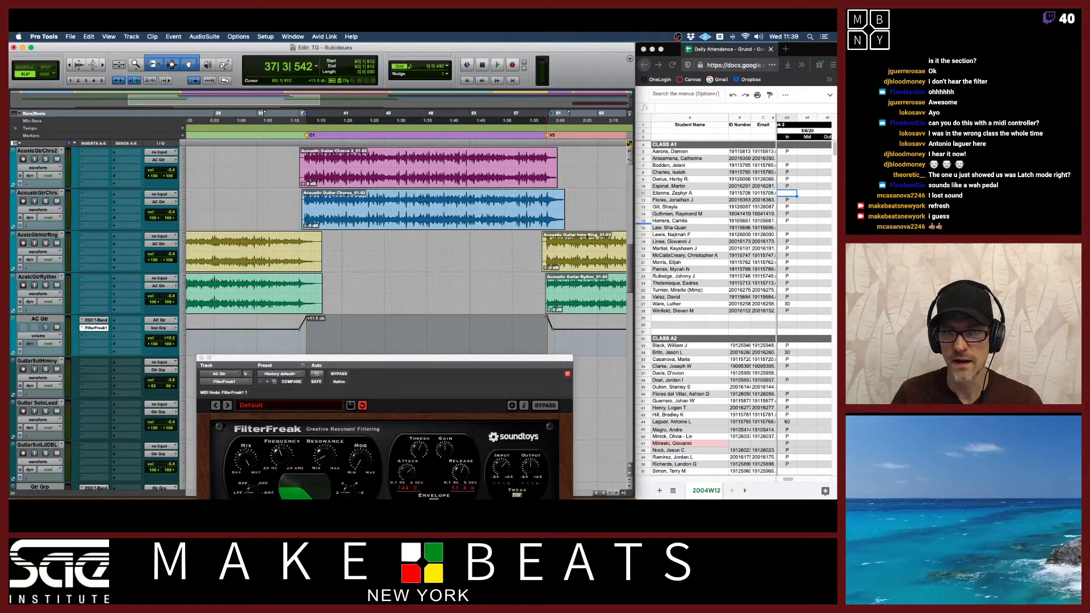
Move the AC Gtr volume breakpoint following the V2 marker earlier to steepen the drop into V2
{"action": "left_click_drag", "start_coordinate": [305, 319], "coordinate": [571, 331]}
{"action": "scroll", "coordinate": [566, 331], "scroll_direction": "right", "scroll_amount": 5}
{"action": "scroll", "coordinate": [566, 331], "scroll_direction": "left", "scroll_amount": 4}
{"action": "scroll", "coordinate": [568, 333], "scroll_direction": "up", "scroll_amount": 3}
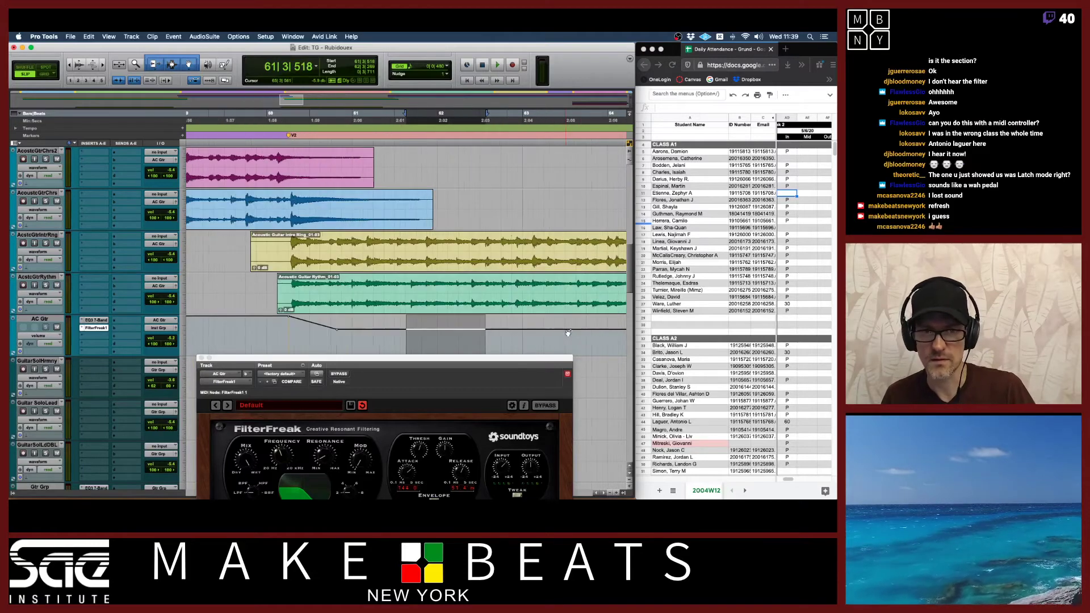
{"action": "left_click_drag", "start_coordinate": [339, 330], "coordinate": [292, 330]}
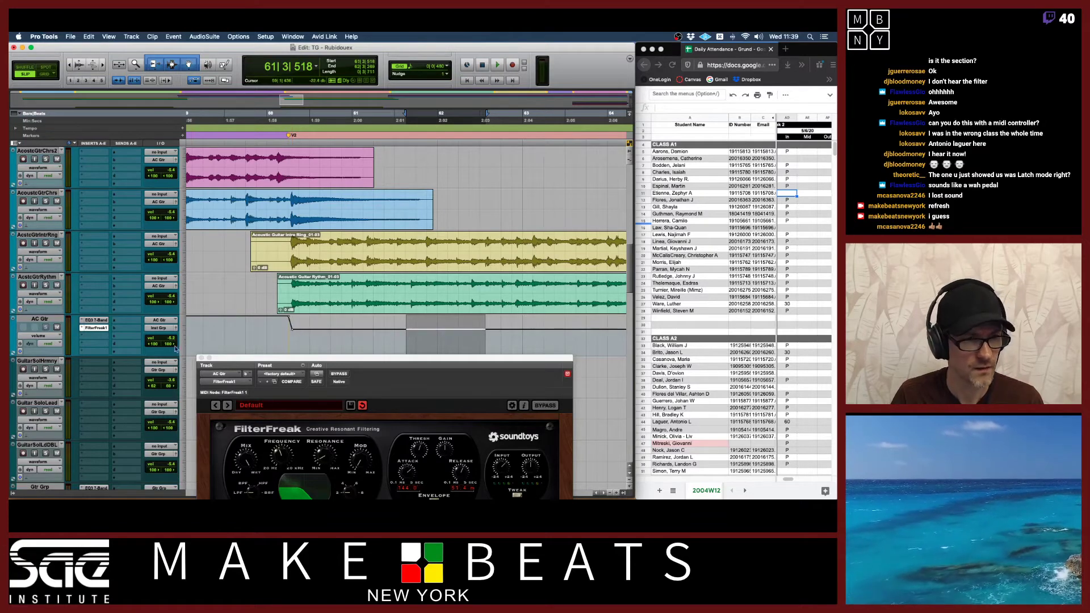
Undo the C1 volume automation edits on AC Gtr, keeping the track's volume automation in view
{"action": "key", "text": "super+z"}
{"action": "left_click", "coordinate": [57, 339]}
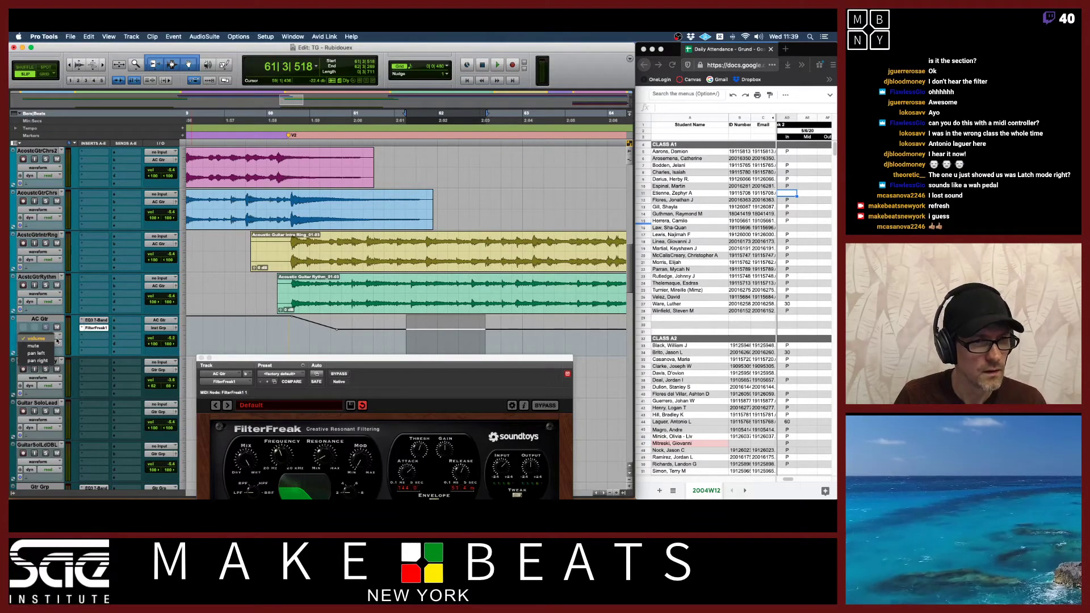
{"action": "left_click", "coordinate": [36, 341]}
{"action": "key", "text": "super+z"}
{"action": "key", "text": "super+z"}
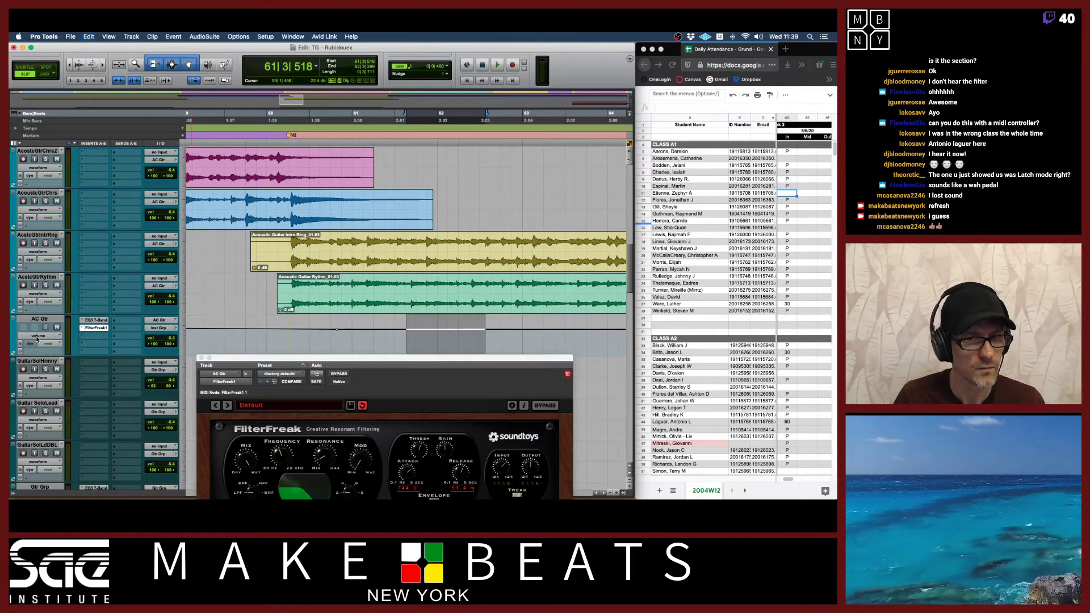
Return to the session start and enable automation for FilterFreak's Frequency parameter on AC Gtr
{"action": "key", "text": "super+bracketleft"}
{"action": "key", "text": "super+bracketleft"}
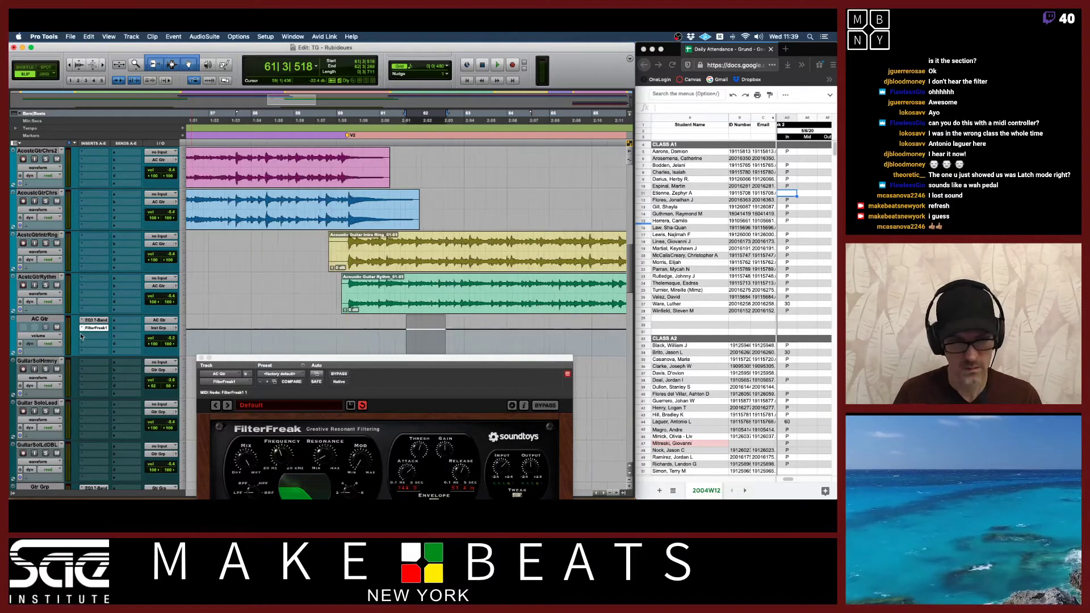
{"action": "scroll", "coordinate": [338, 286], "scroll_direction": "left", "scroll_amount": 10}
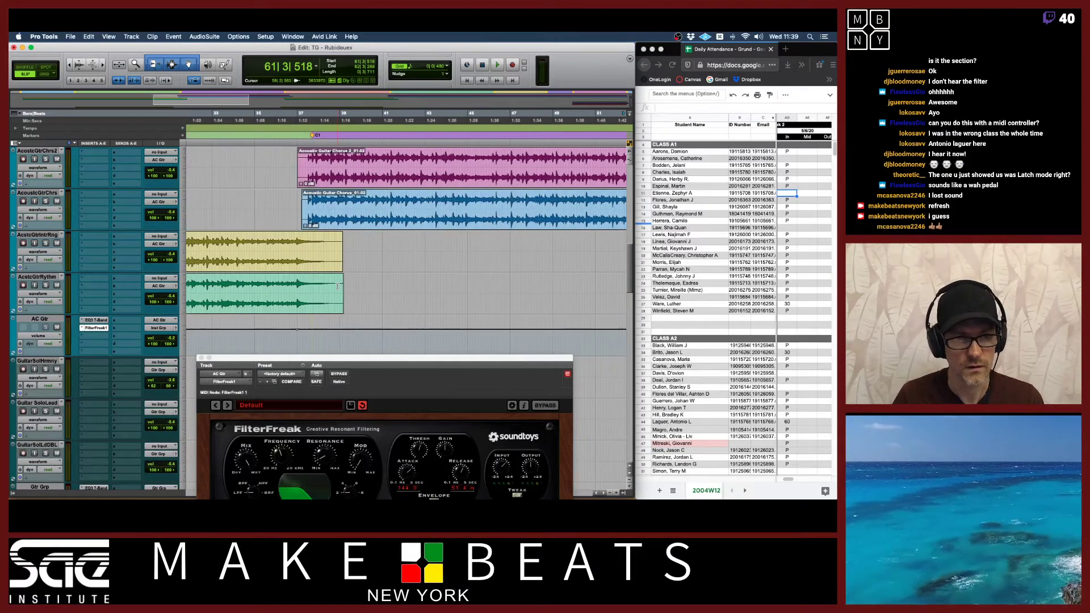
{"action": "key", "text": "Return"}
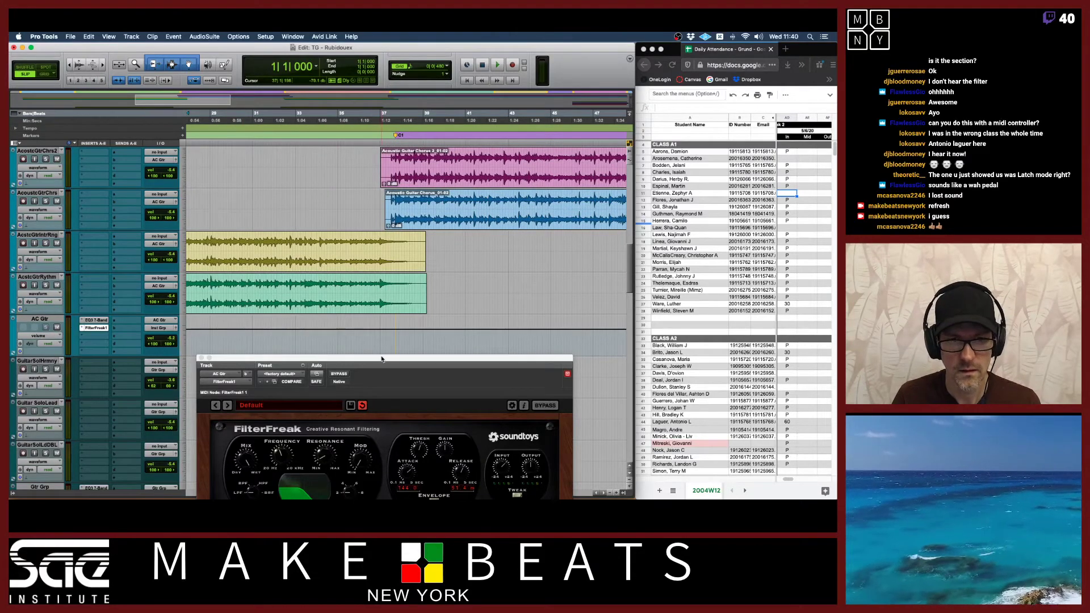
{"action": "left_click_drag", "start_coordinate": [382, 359], "coordinate": [337, 147]}
{"action": "right_click", "coordinate": [238, 241]}
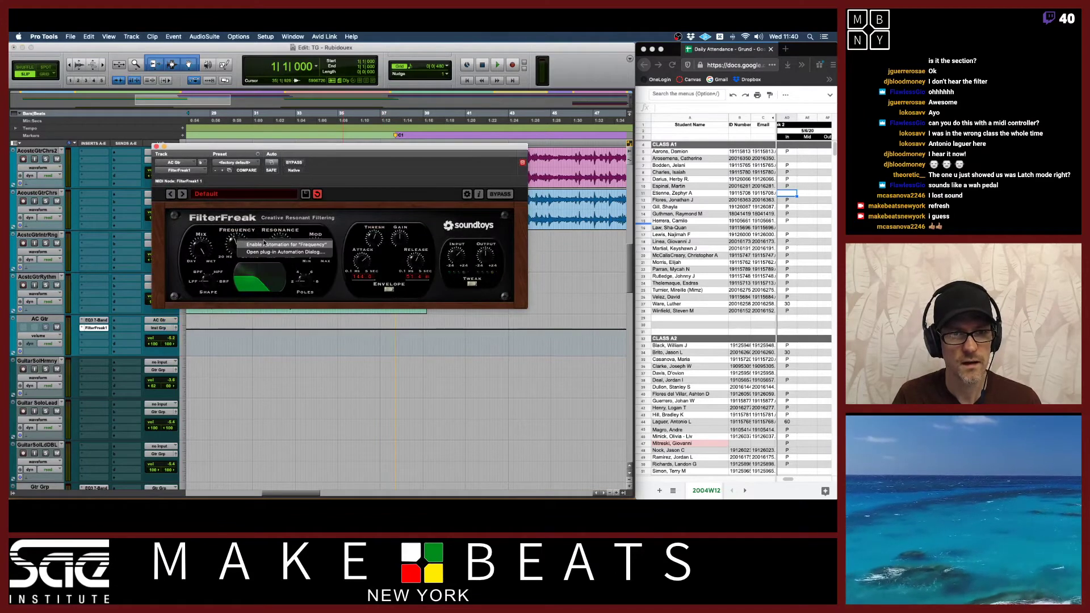
{"action": "left_click", "coordinate": [265, 246]}
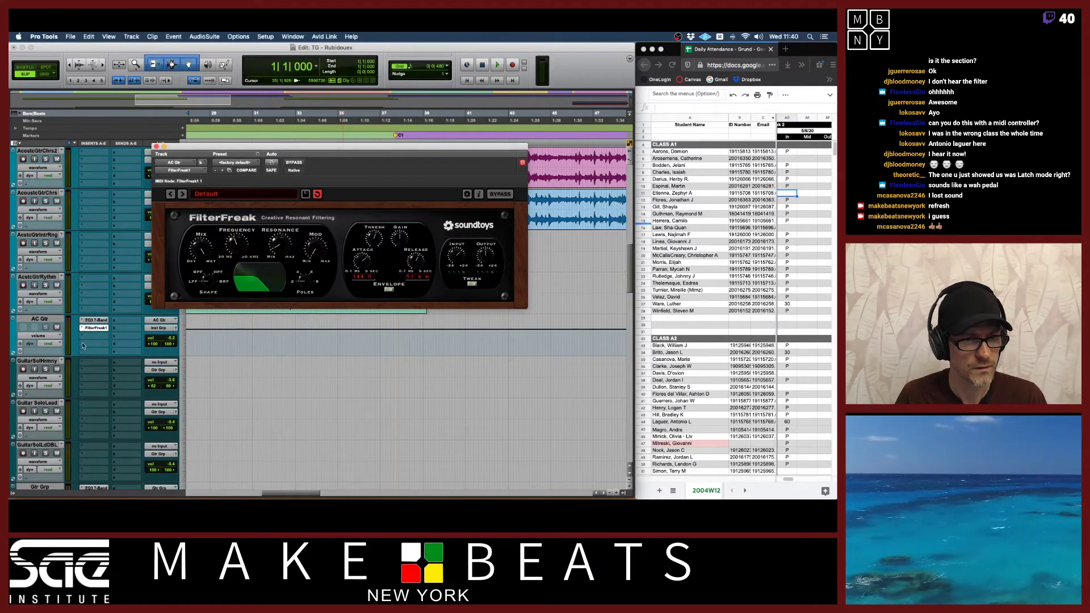
Show FilterFreak's Frequency automation on the AC Gtr track and move the plug-in window clear of its lane
{"action": "left_click", "coordinate": [48, 339]}
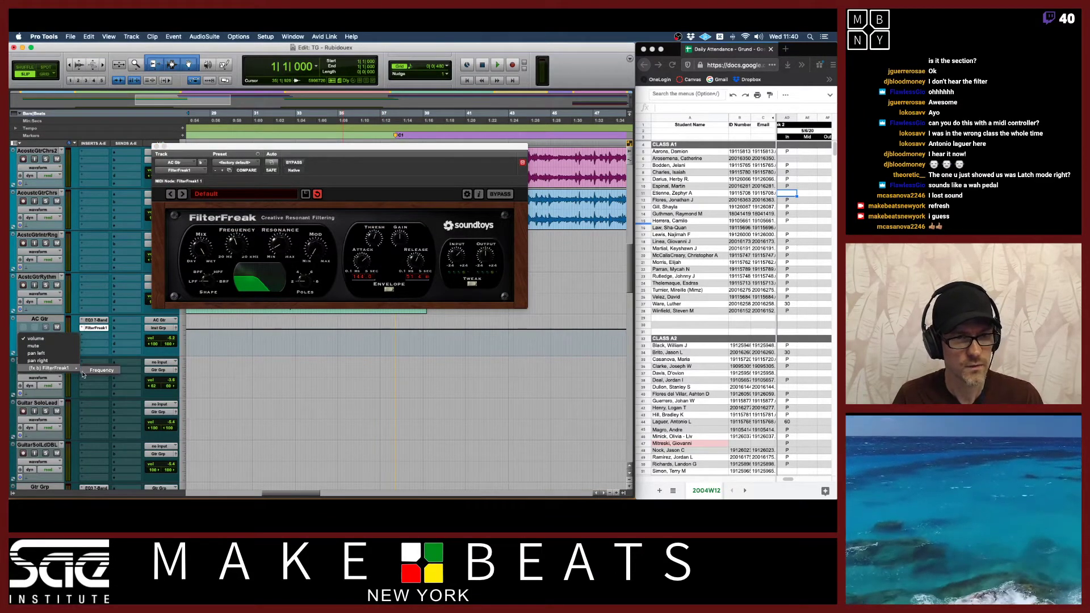
{"action": "left_click", "coordinate": [93, 370]}
{"action": "left_click_drag", "start_coordinate": [246, 155], "coordinate": [249, 373]}
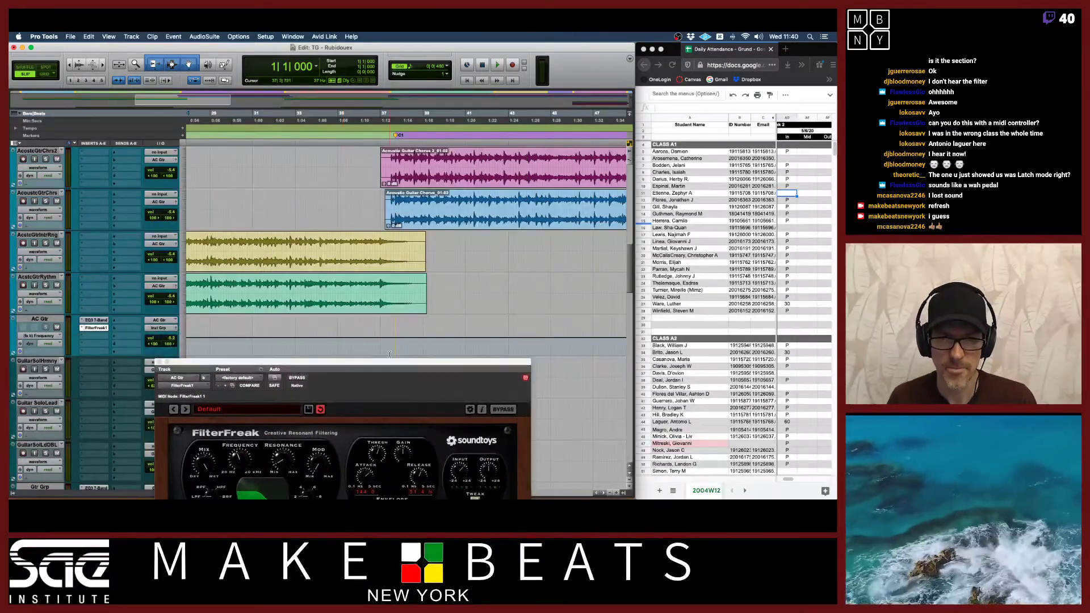
Play briefly from the session start and from 35|4|157 to hear the guitars ahead of C1
{"action": "key", "text": "space"}
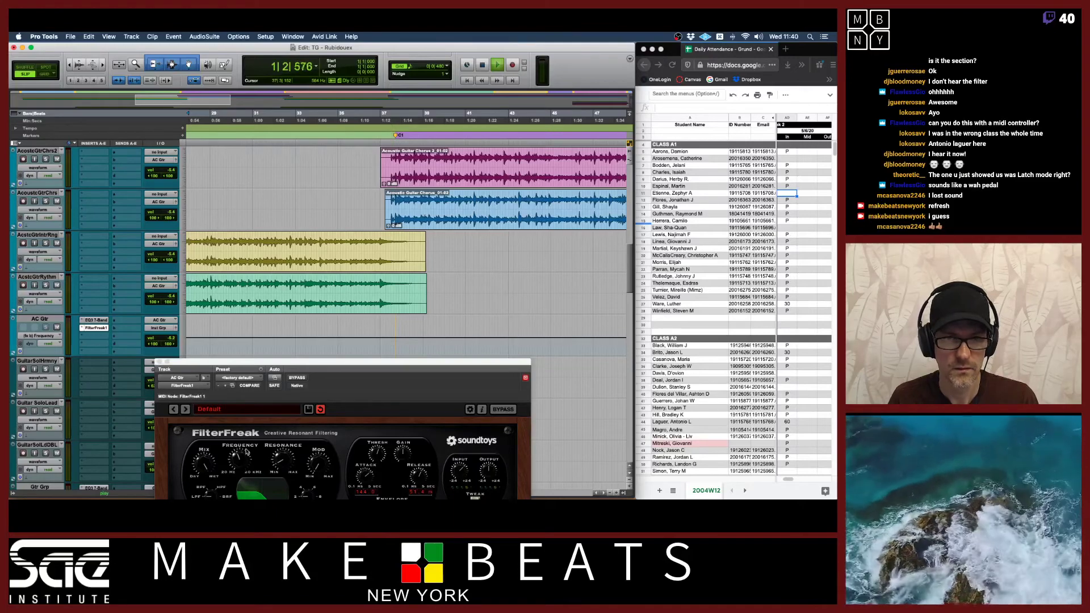
{"action": "key", "text": "space"}
{"action": "left_click", "coordinate": [354, 336]}
{"action": "key", "text": "space"}
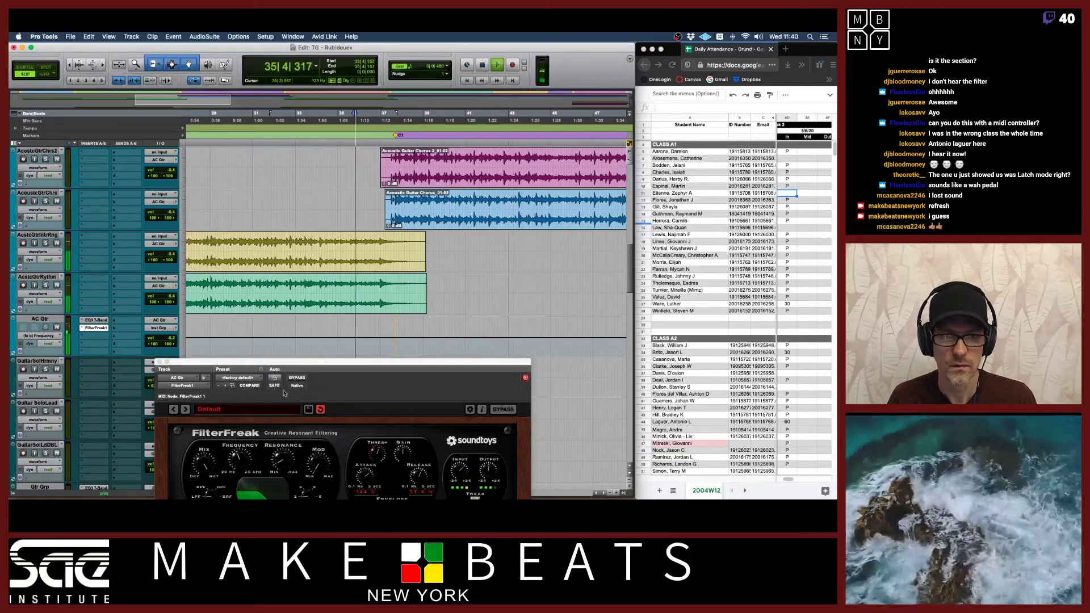
{"action": "key", "text": "space"}
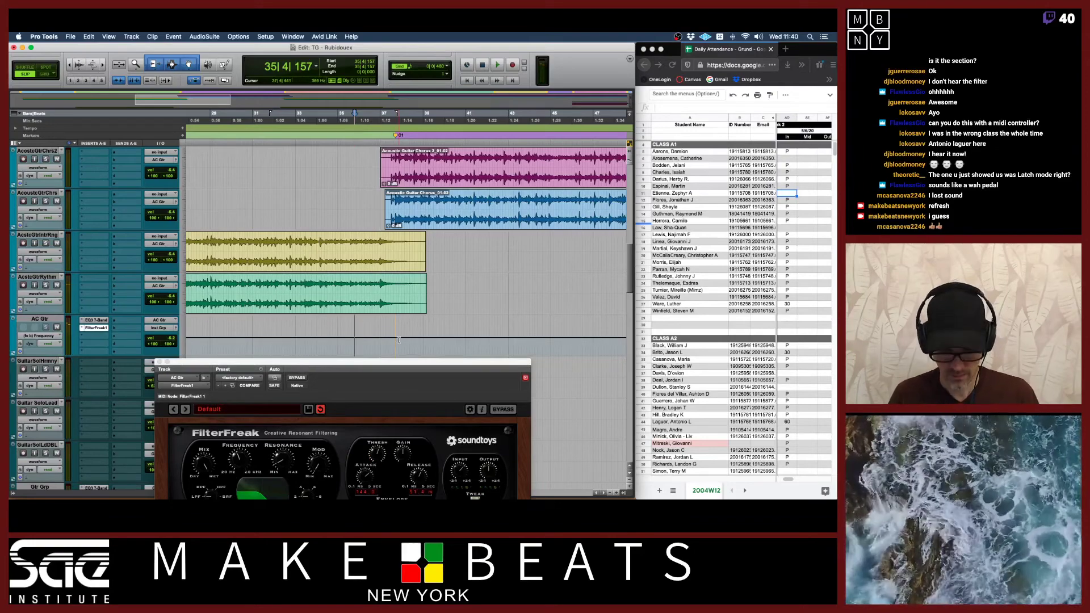
Shape AC Gtr's FilterFreak Frequency automation to rise at C1, hold high through the section and ramp down into V2
{"action": "key", "text": "r"}
{"action": "key", "text": "r"}
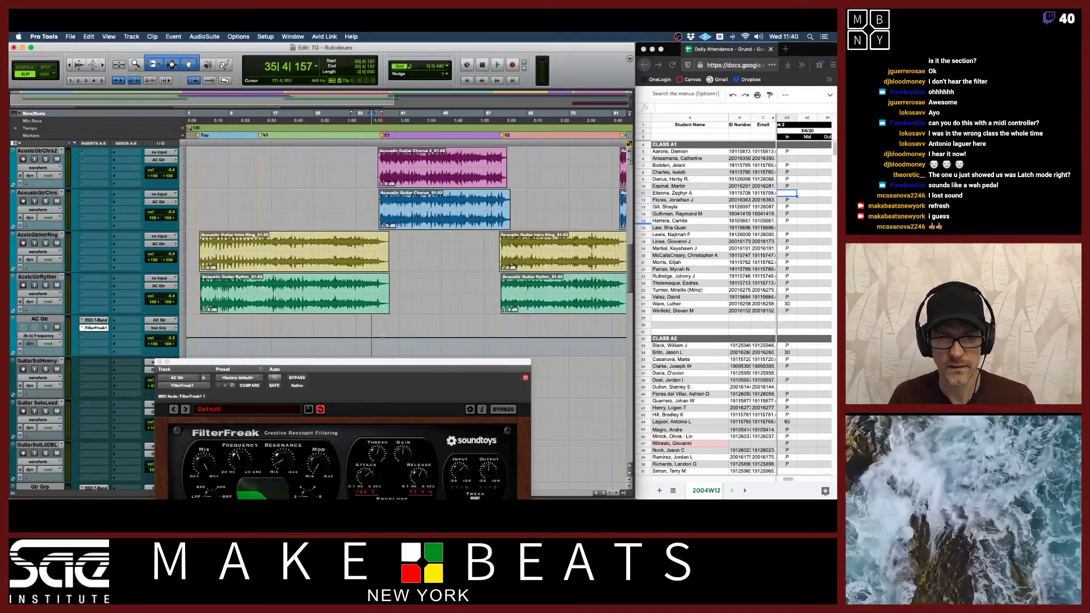
{"action": "left_click", "coordinate": [388, 339]}
{"action": "key", "text": "t"}
{"action": "key", "text": "t"}
{"action": "scroll", "coordinate": [391, 334], "scroll_direction": "left", "scroll_amount": 2}
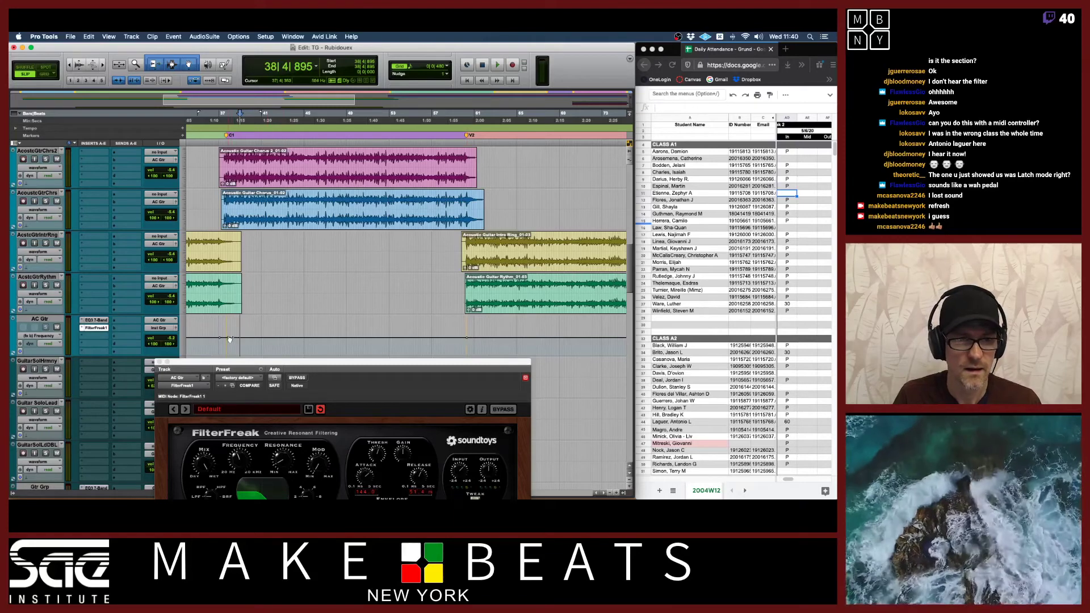
{"action": "left_click_drag", "start_coordinate": [220, 337], "coordinate": [226, 316]}
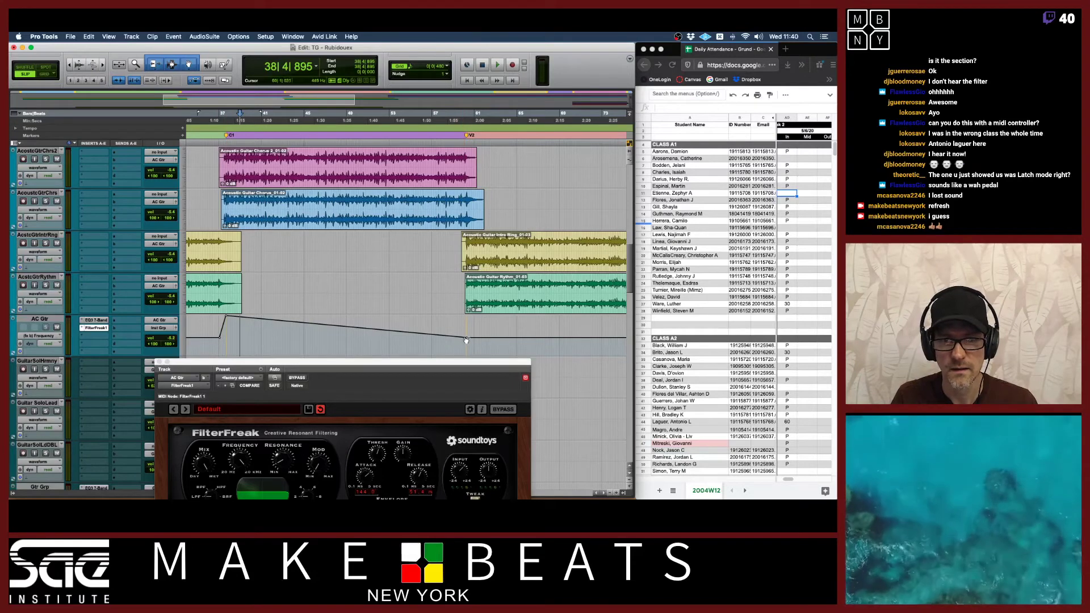
{"action": "left_click", "coordinate": [466, 338]}
{"action": "left_click_drag", "start_coordinate": [466, 338], "coordinate": [435, 315]}
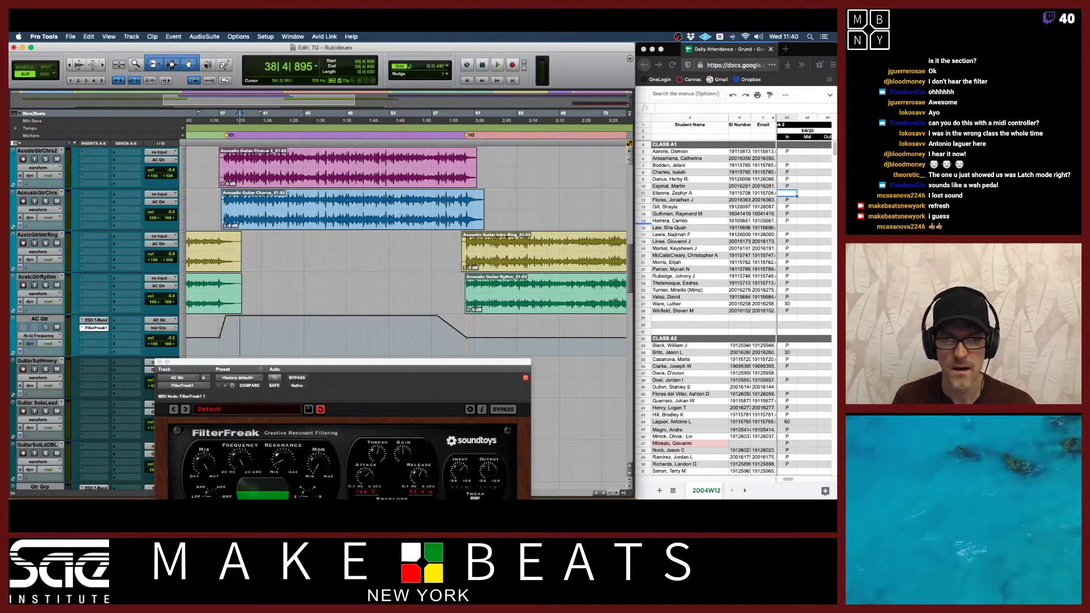
Shape the Frequency automation to rise to 20000 Hz at C2, hold through the section and ramp down into Br
{"action": "scroll", "coordinate": [404, 335], "scroll_direction": "right", "scroll_amount": 10}
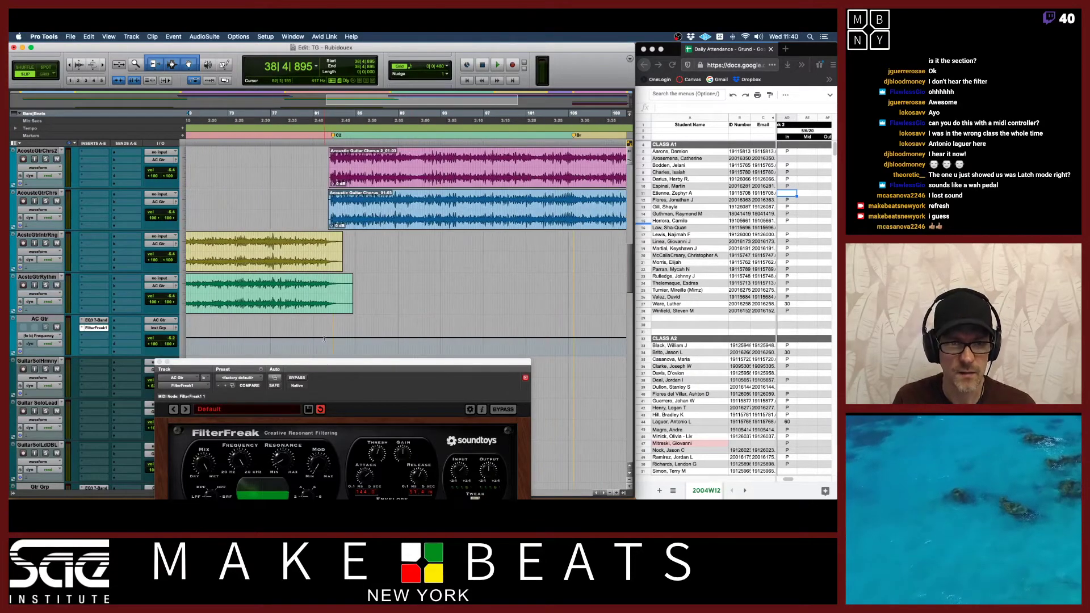
{"action": "left_click", "coordinate": [327, 339]}
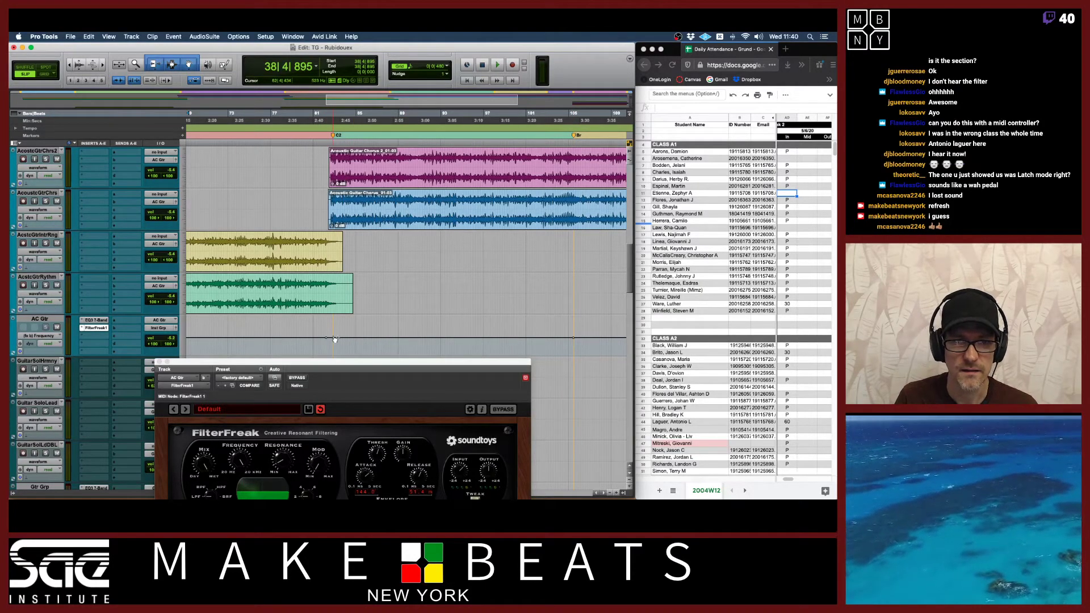
{"action": "left_click_drag", "start_coordinate": [334, 339], "coordinate": [332, 315]}
{"action": "left_click_drag", "start_coordinate": [558, 336], "coordinate": [543, 315]}
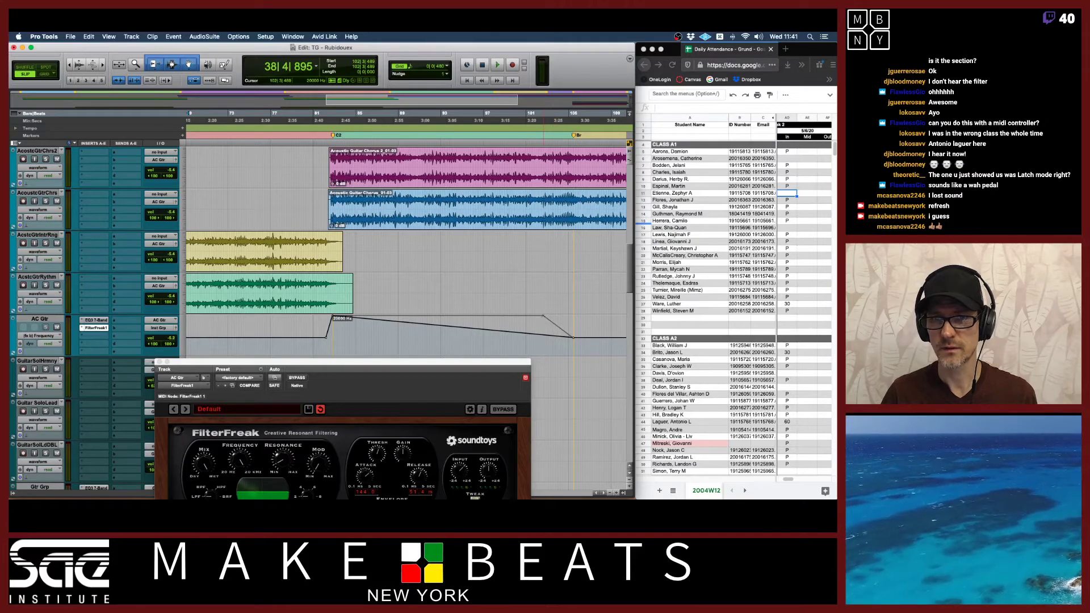
Audition from 114|3|633 into the Br 2 marker and raise the FilterFreak Frequency automation abruptly at that marker
{"action": "scroll", "coordinate": [538, 303], "scroll_direction": "right", "scroll_amount": 10}
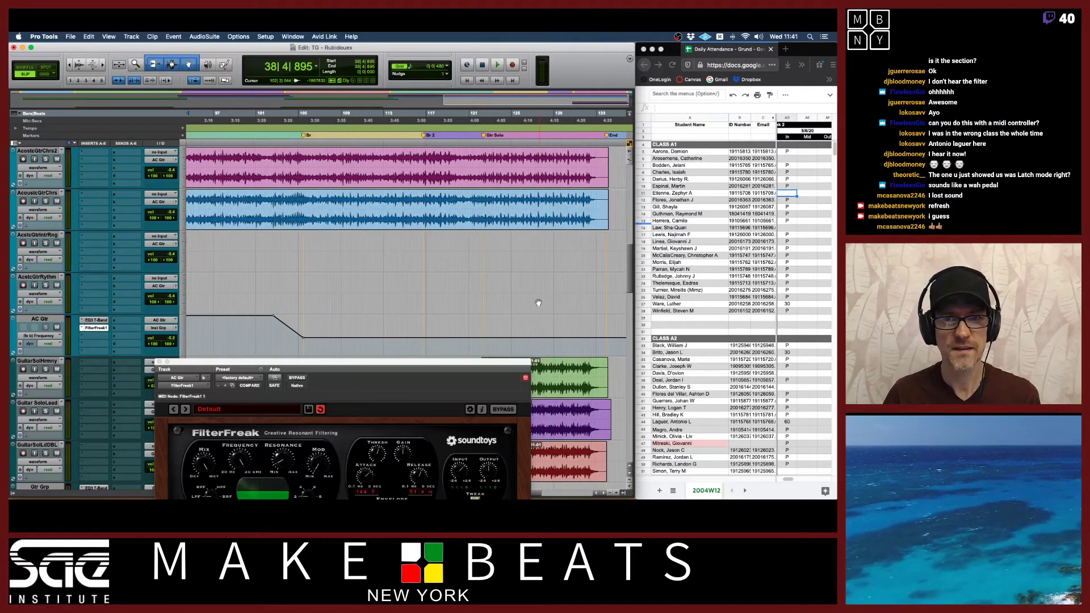
{"action": "left_click", "coordinate": [402, 338]}
{"action": "key", "text": "space"}
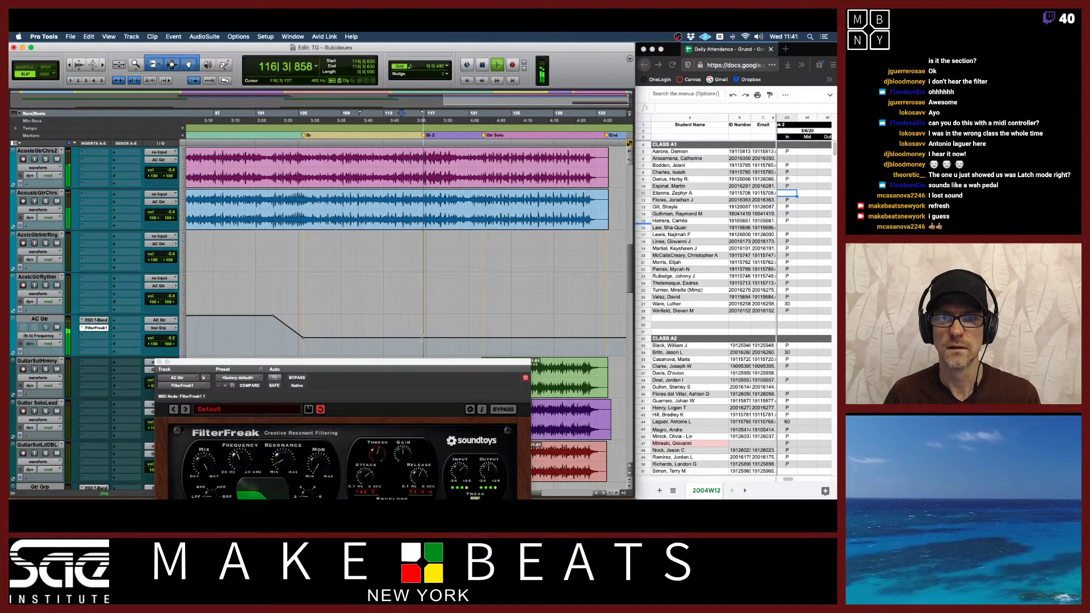
{"action": "key", "text": "space"}
{"action": "left_click", "coordinate": [422, 338]}
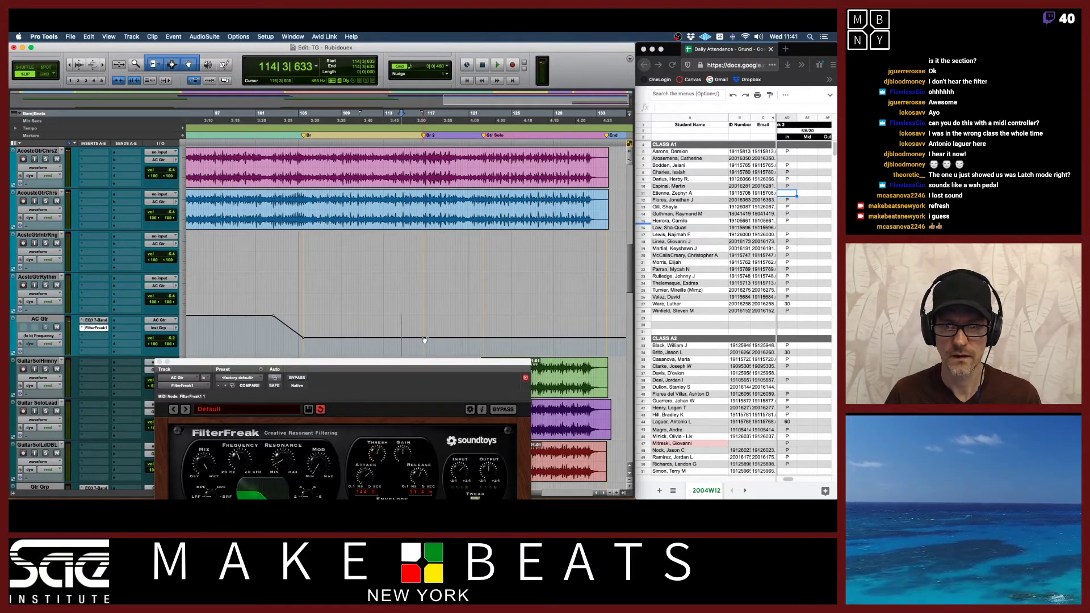
{"action": "left_click_drag", "start_coordinate": [425, 337], "coordinate": [423, 315]}
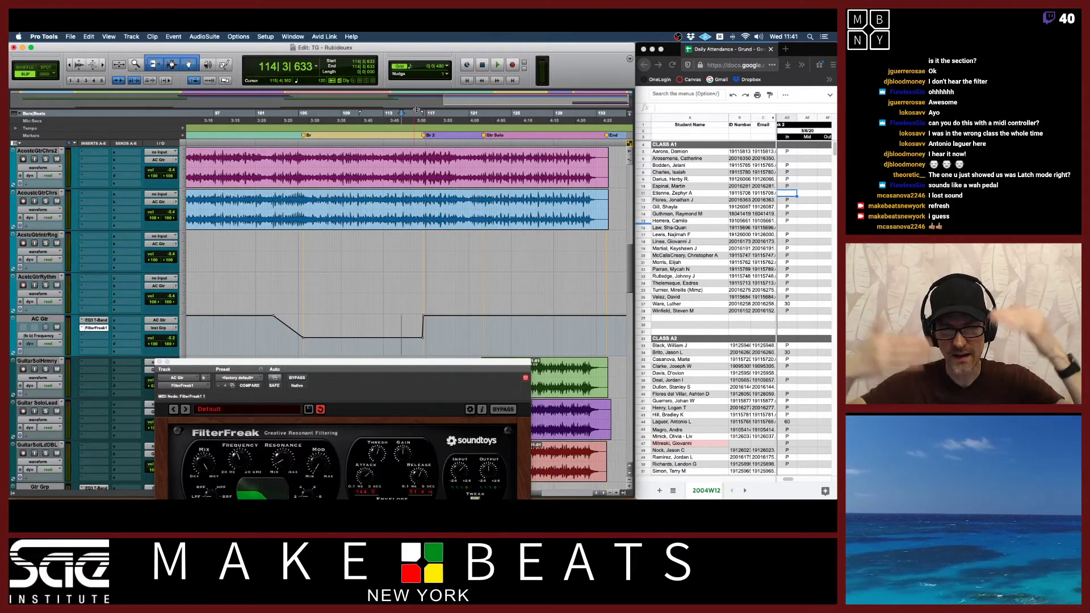
Switch to the automation notes in Preview, start signing back in to Google Sheets and move the browser window off this display
{"action": "key", "text": "super+Tab"}
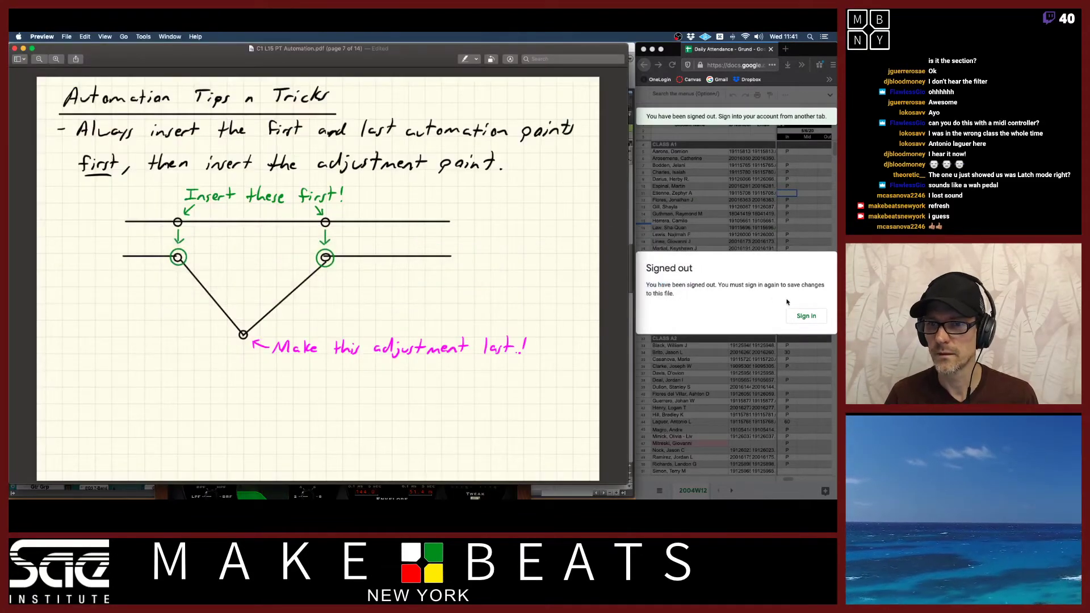
{"action": "left_click", "coordinate": [802, 315]}
{"action": "left_click", "coordinate": [801, 315]}
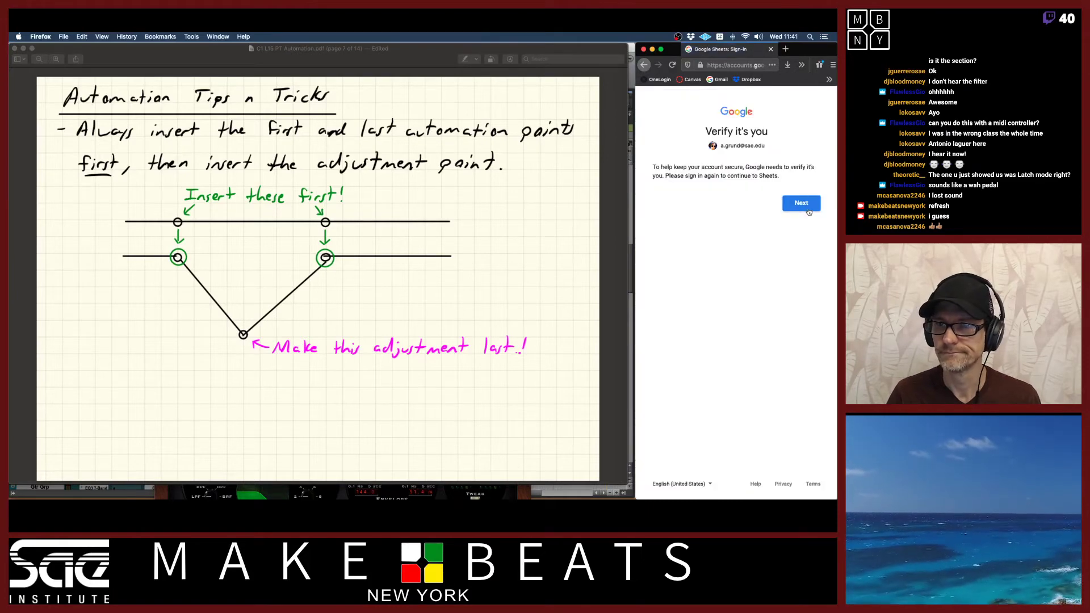
{"action": "key", "text": "ctrl+alt+super+Right"}
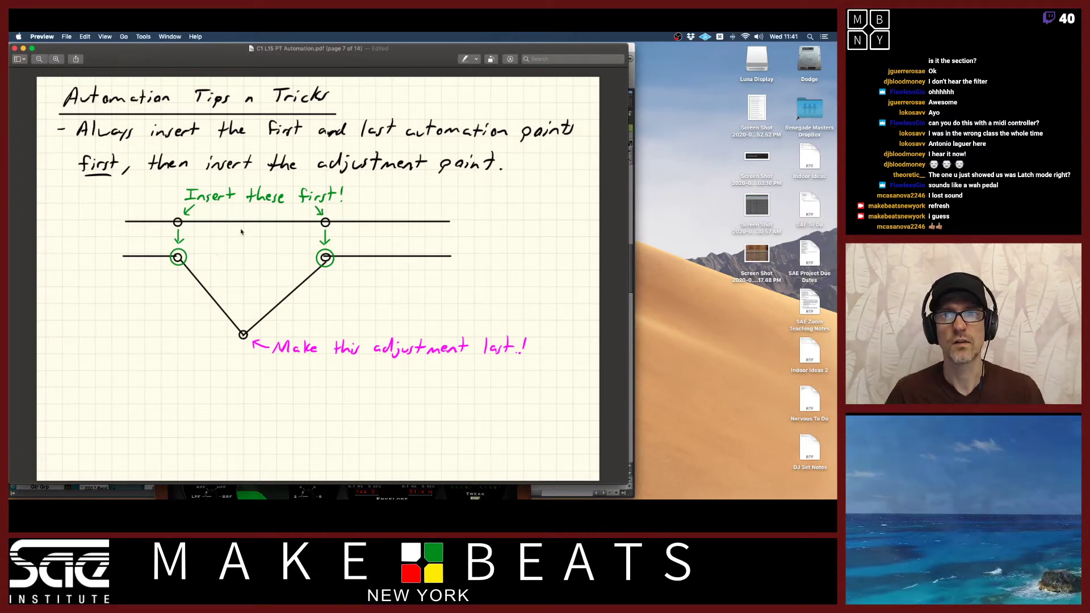
Switch back to Pro Tools and widen the Edit window to fill the width of the display
{"action": "left_click", "coordinate": [632, 49]}
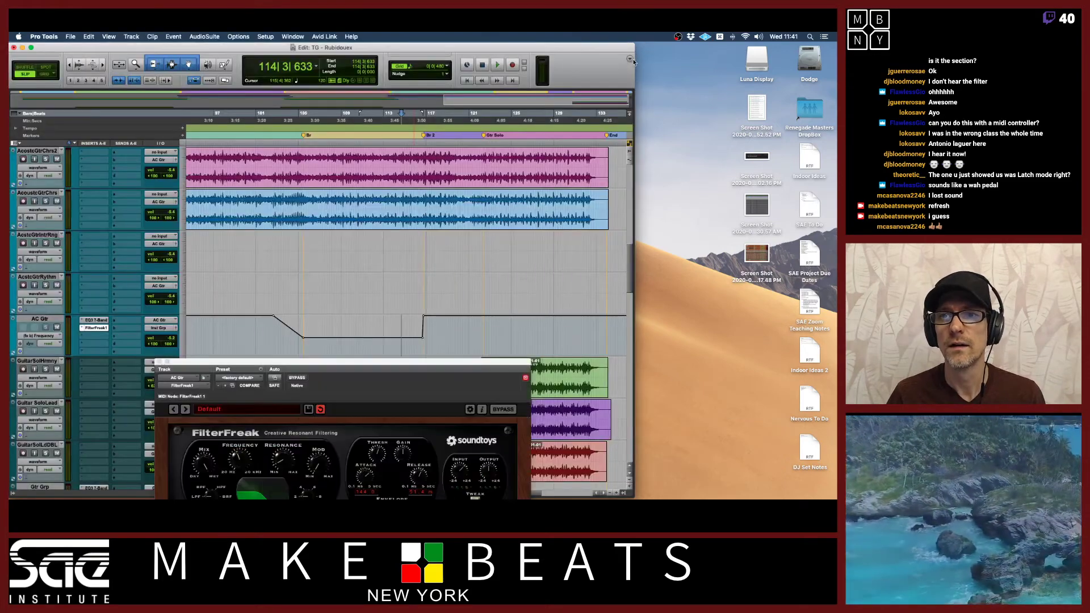
{"action": "left_click_drag", "start_coordinate": [655, 69], "coordinate": [835, 62]}
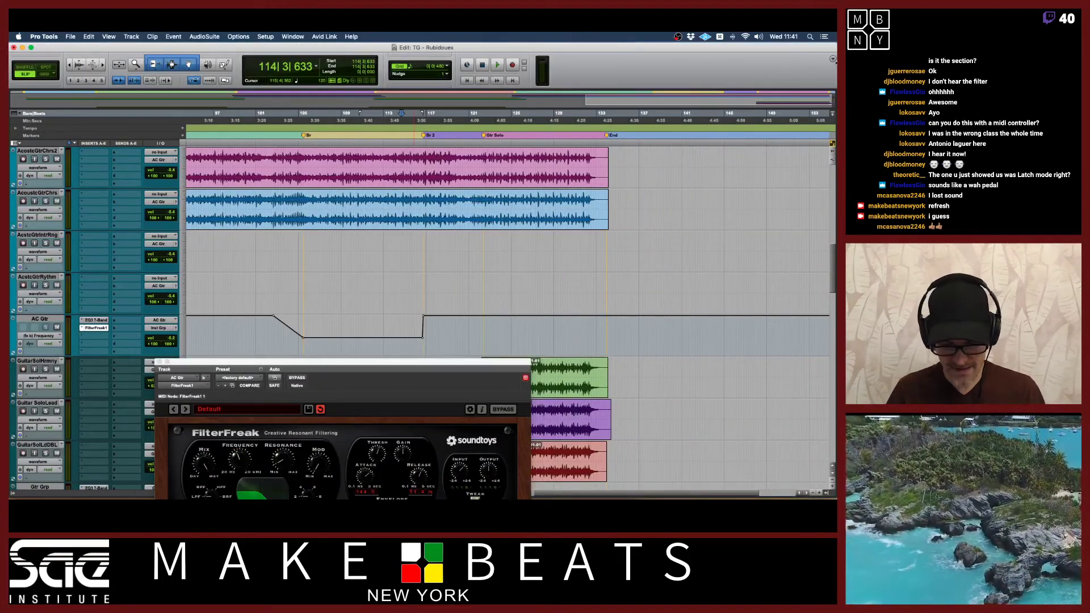
{"action": "key", "text": "super+equal"}
{"action": "left_click_drag", "start_coordinate": [632, 79], "coordinate": [836, 67]}
{"action": "key", "text": "super+equal"}
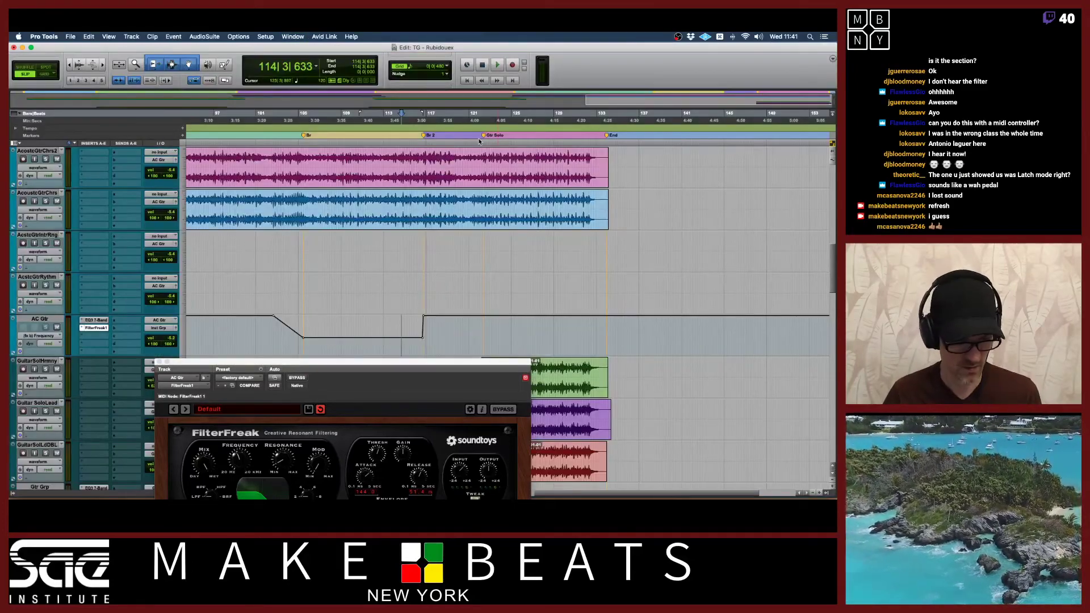
Switch to the Automation Tips n Tricks notes in Preview and advance to page 8 on volume automation with Trim
{"action": "key", "text": "super+Tab"}
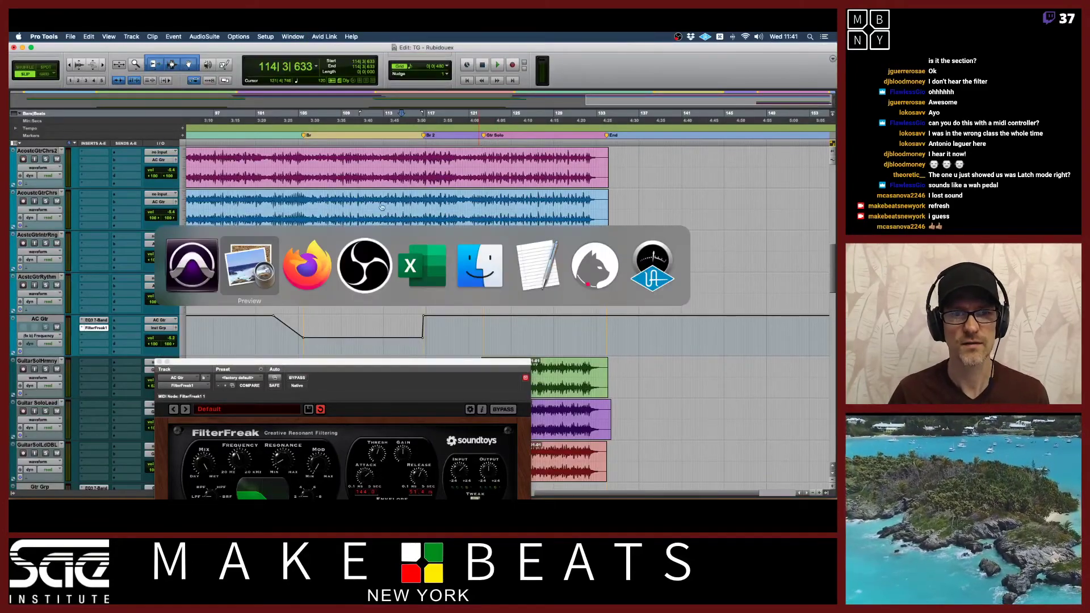
{"action": "left_click", "coordinate": [325, 260]}
{"action": "key", "text": "super+Tab"}
{"action": "left_click", "coordinate": [325, 261]}
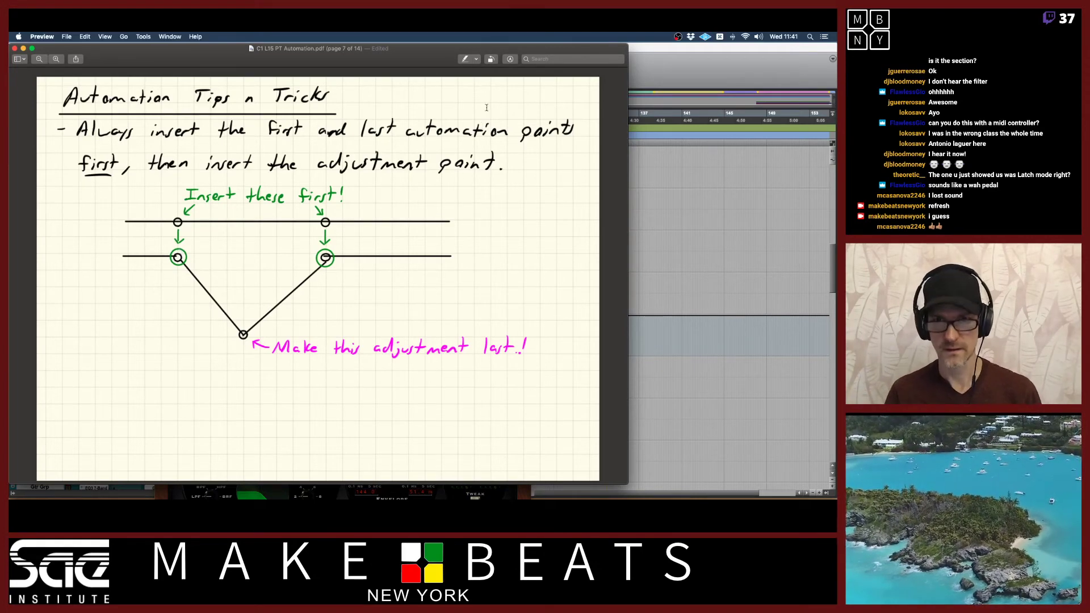
{"action": "key", "text": "Down"}
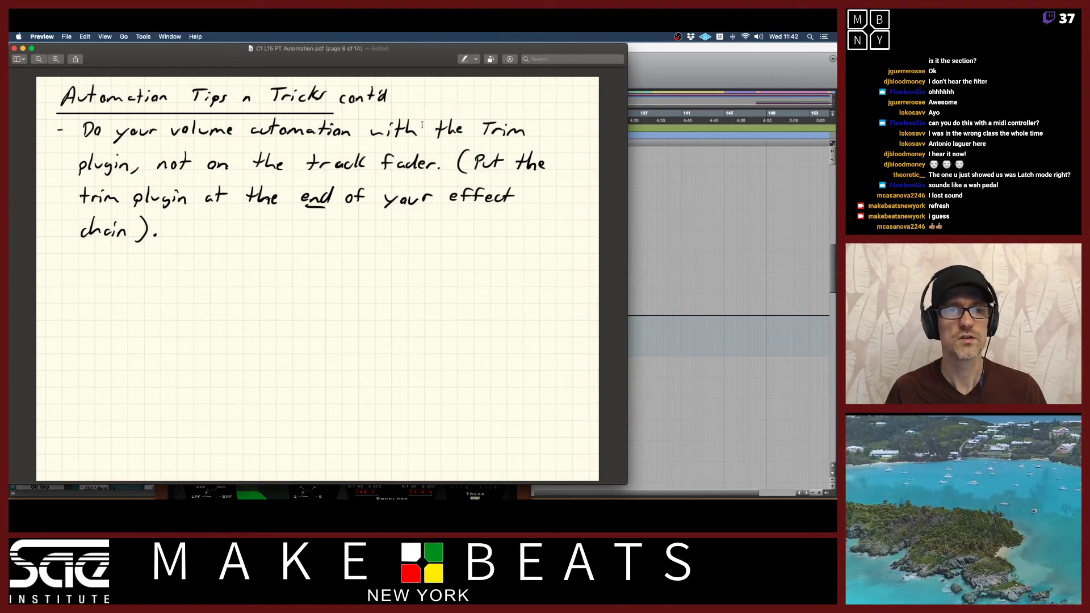
Page through the remaining notes on plugin controls, advanced automation and plugin instances up to the Pencil Tool notes on page 14
{"action": "key", "text": "Down"}
{"action": "key", "text": "Down"}
{"action": "key", "text": "Down"}
{"action": "key", "text": "Down"}
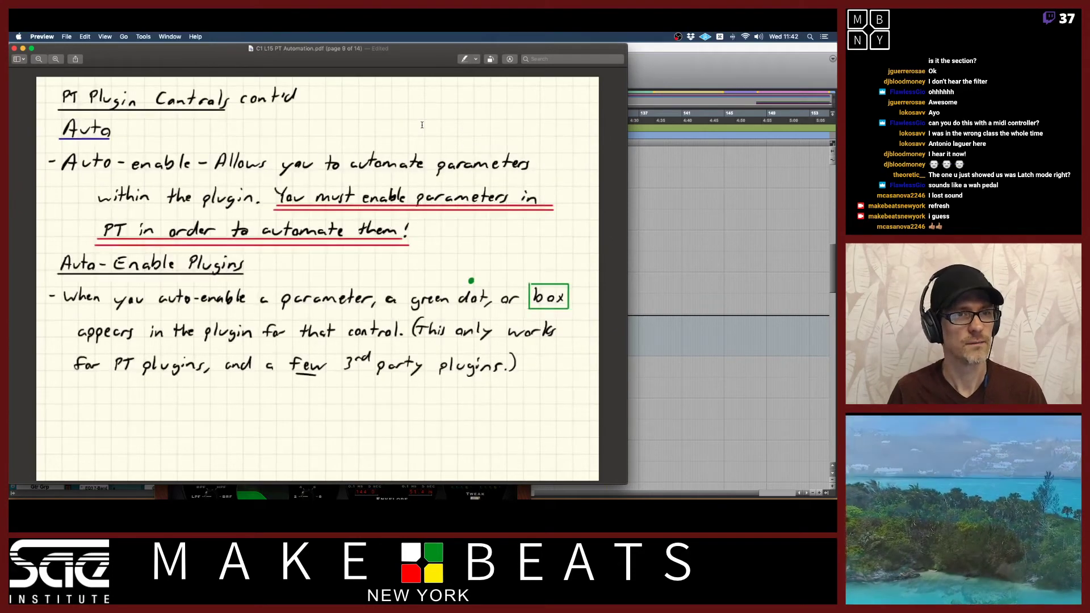
{"action": "key", "text": "Up"}
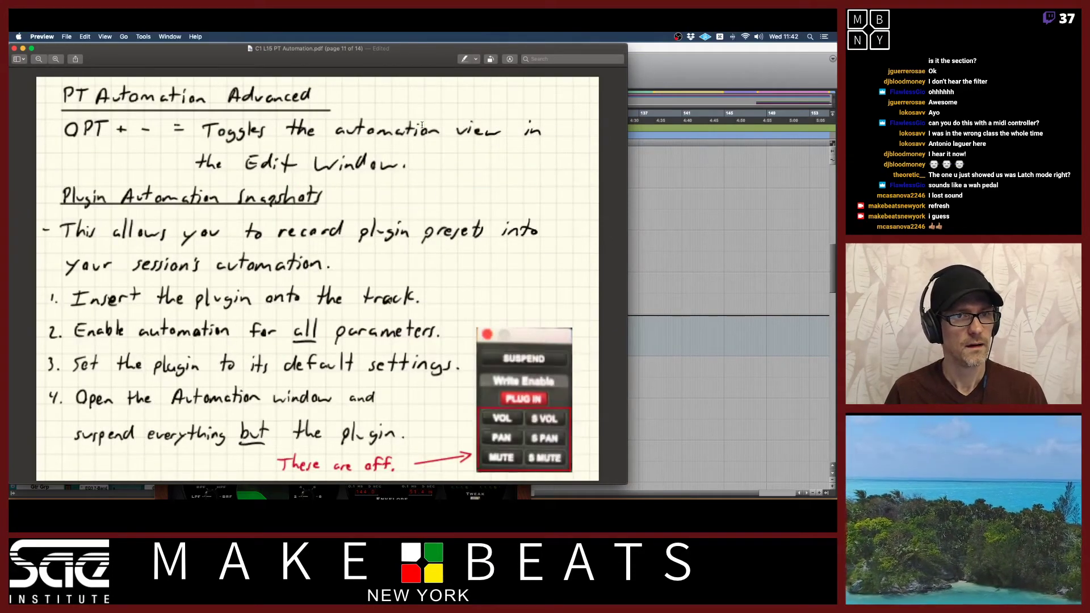
{"action": "key", "text": "Down"}
{"action": "key", "text": "Down"}
{"action": "key", "text": "Down"}
{"action": "key", "text": "Up"}
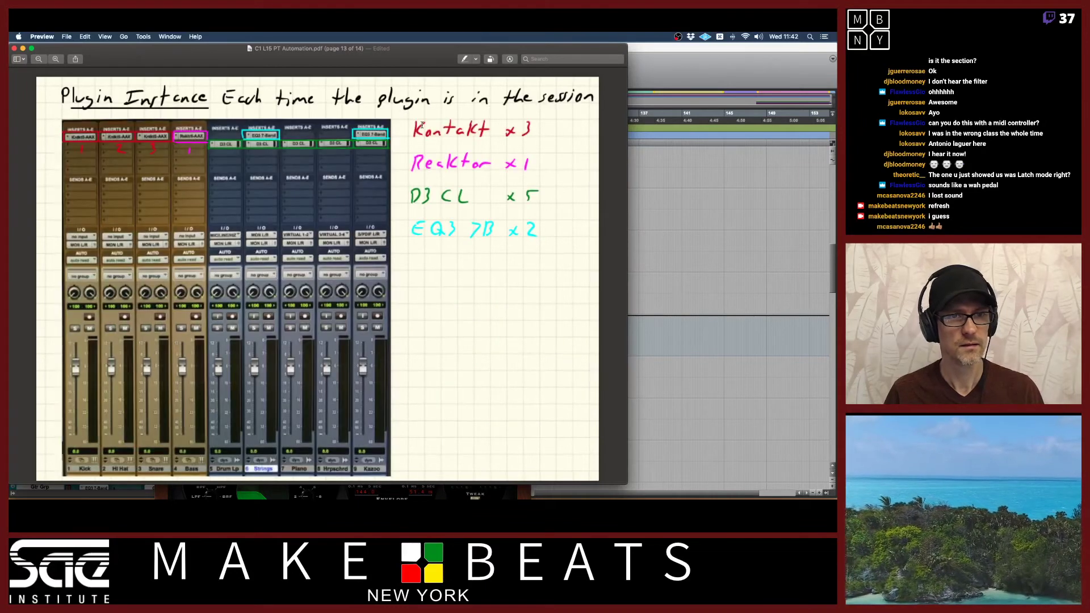
{"action": "key", "text": "Down"}
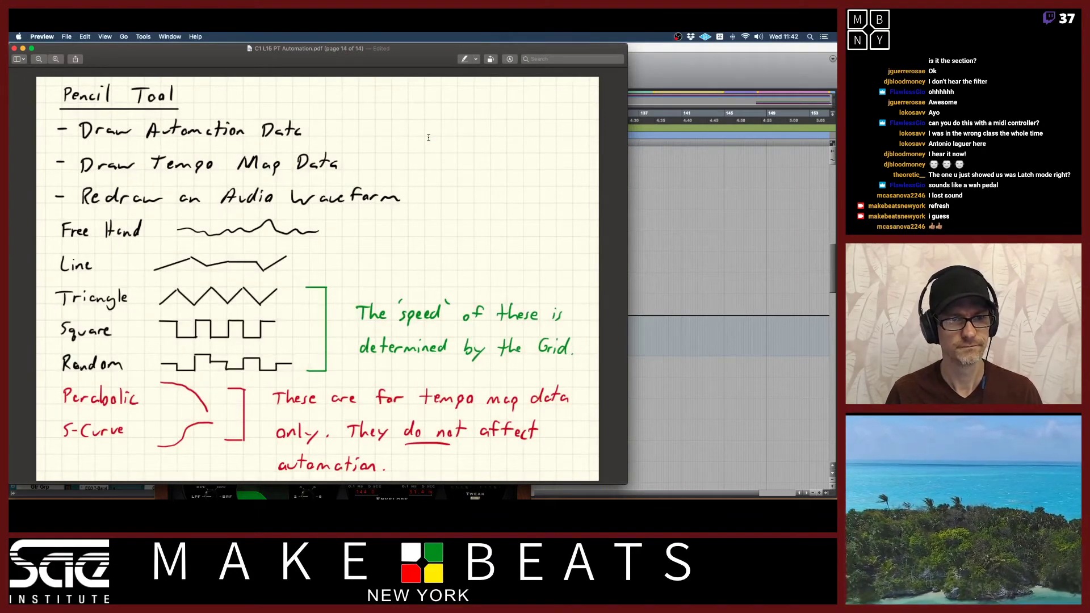
Switch back to Pro Tools, place the edit cursor at the Br marker and display the AC Gtr track's volume automation
{"action": "left_click", "coordinate": [638, 57]}
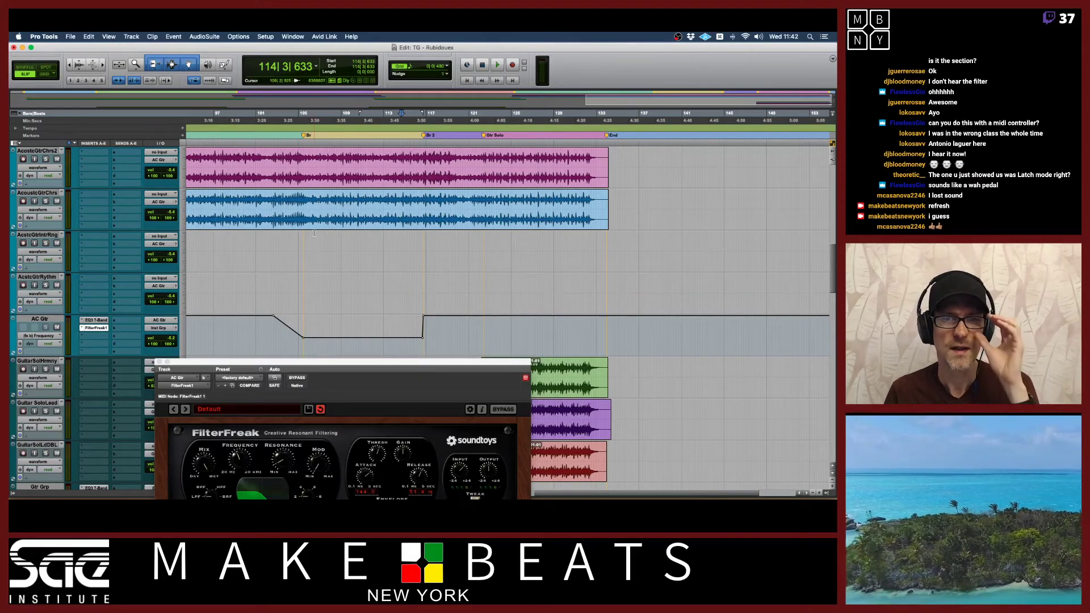
{"action": "left_click", "coordinate": [303, 329]}
{"action": "left_click", "coordinate": [40, 335]}
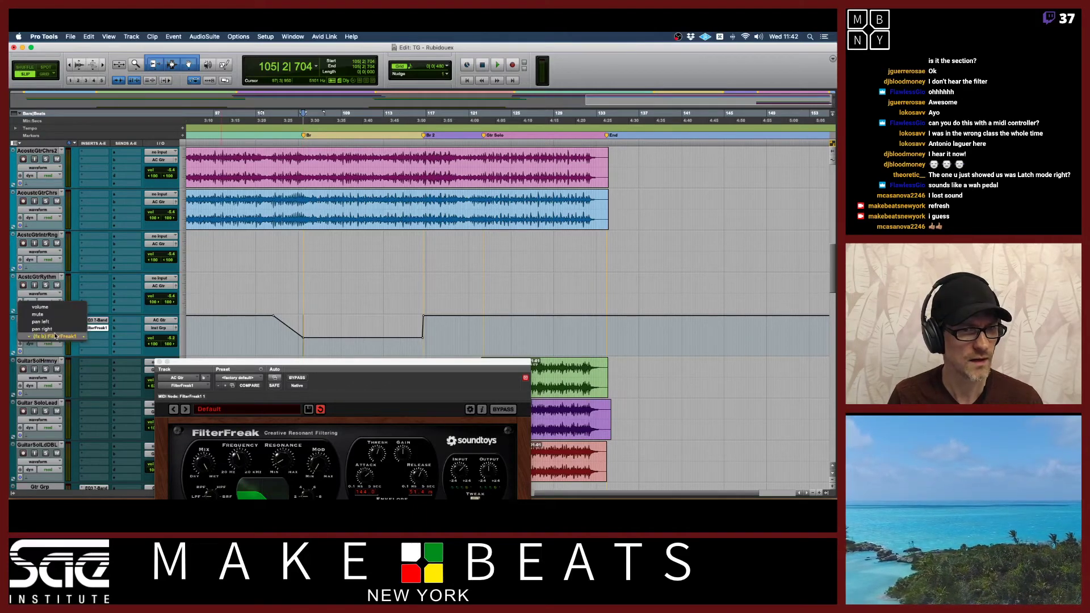
{"action": "left_click", "coordinate": [55, 310]}
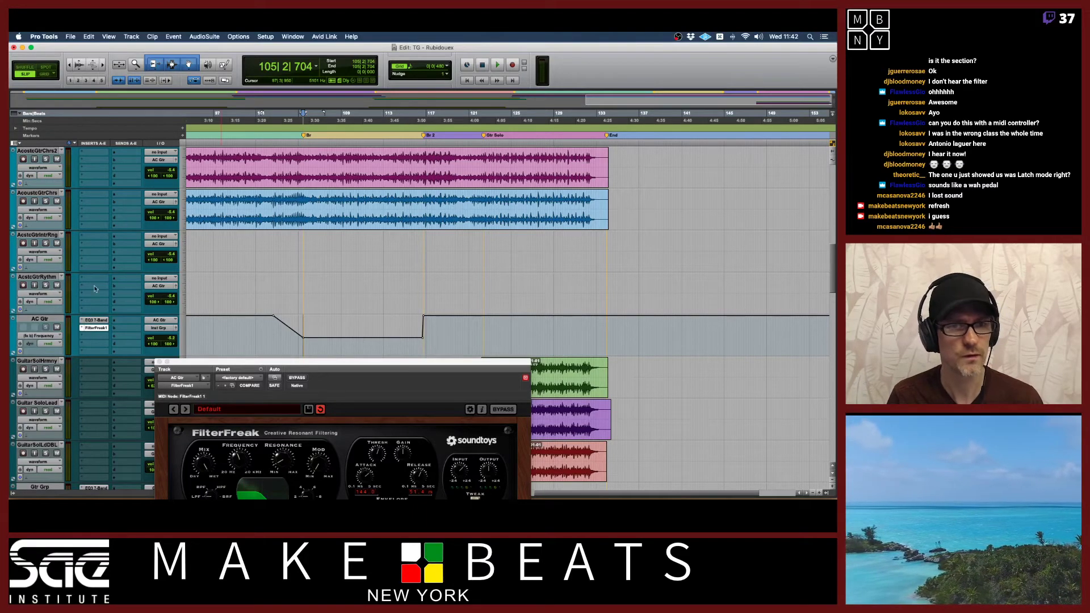
Select the Pencil tool with the Triangle shape and move the FilterFreak window down, clear of the AC Gtr lane
{"action": "left_click", "coordinate": [224, 66]}
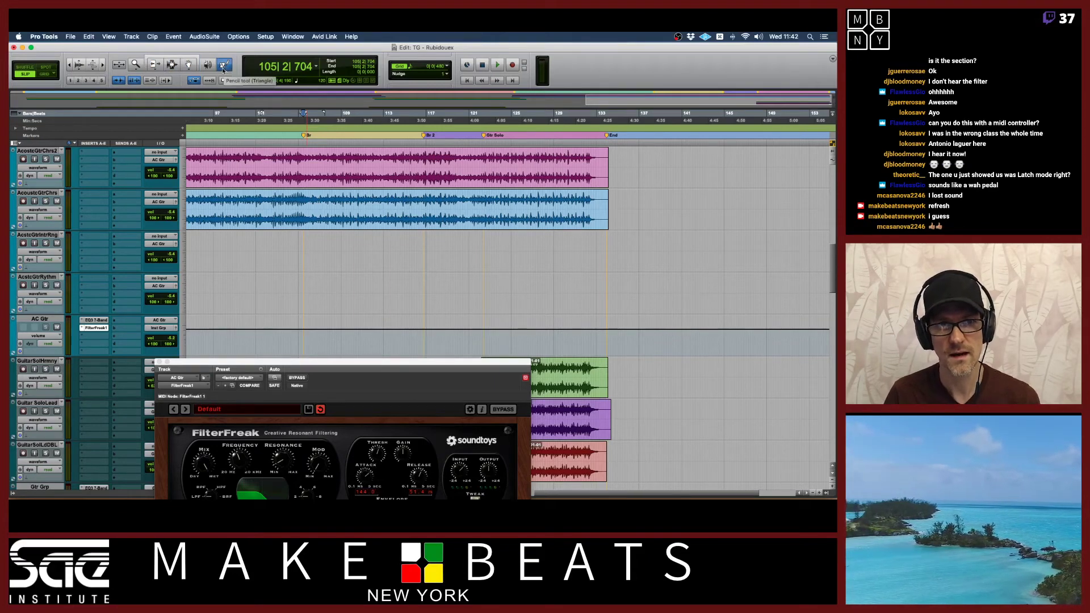
{"action": "left_click", "coordinate": [223, 67]}
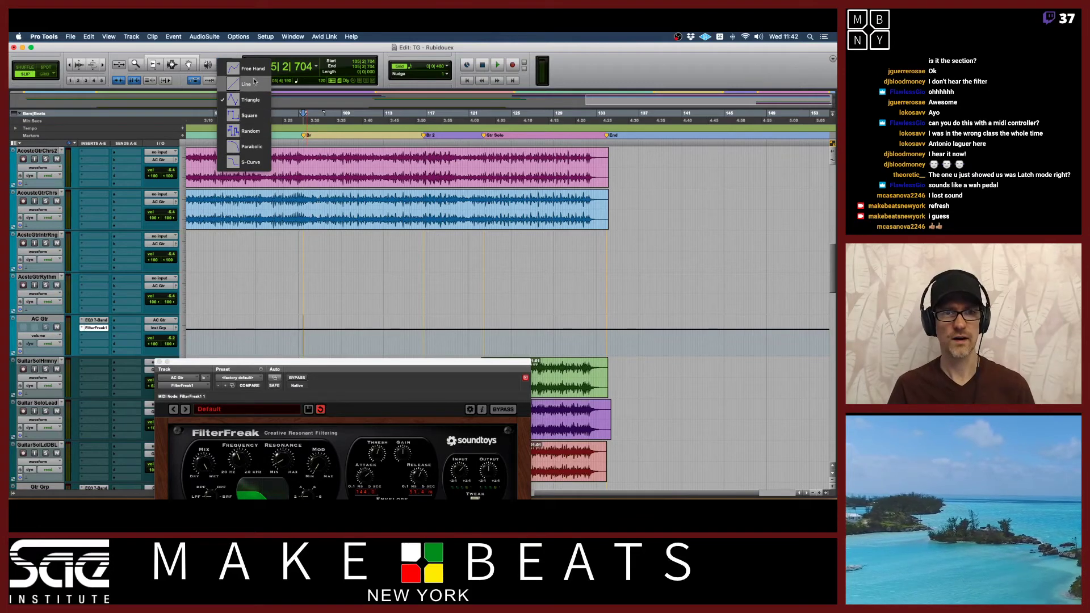
{"action": "left_click", "coordinate": [248, 102]}
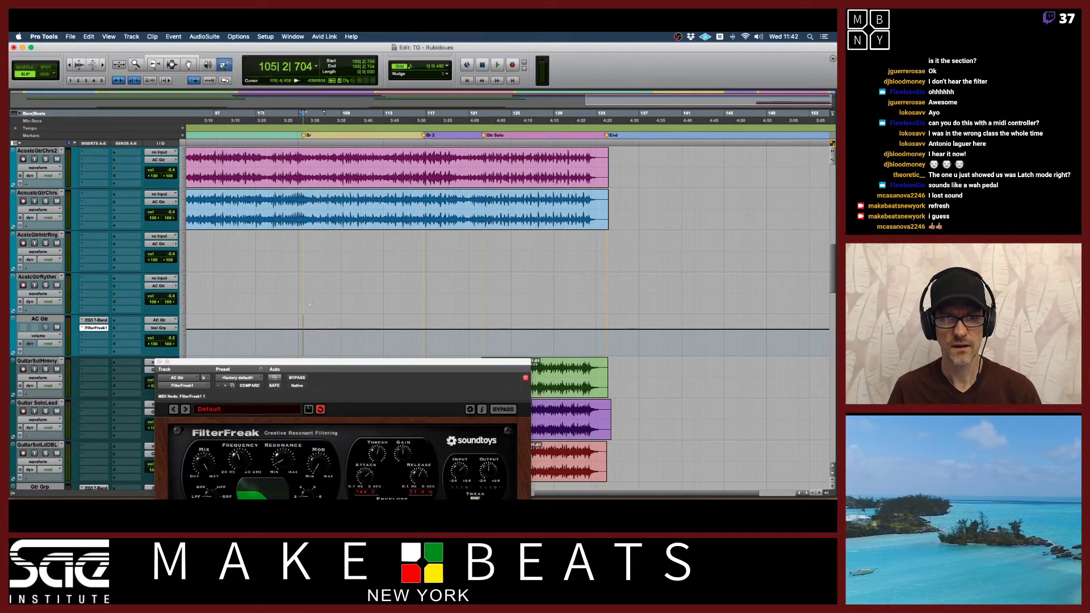
{"action": "left_click_drag", "start_coordinate": [311, 363], "coordinate": [316, 402]}
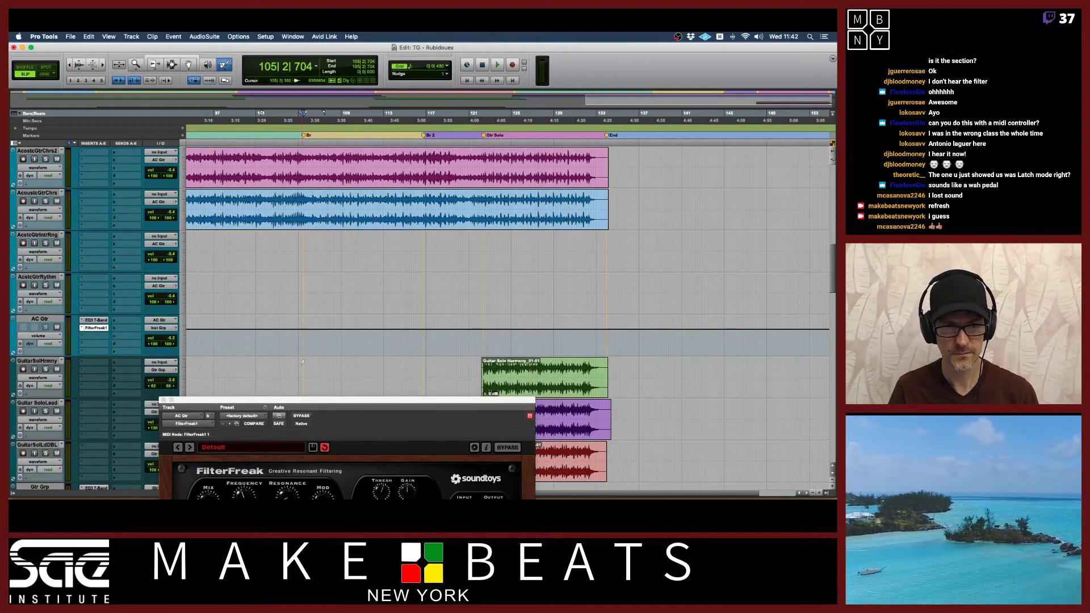
With the grid at 1/8 notes, draw triangle volume automation on the AC Gtr track from the Br marker to the Br 2 marker
{"action": "key", "text": "t"}
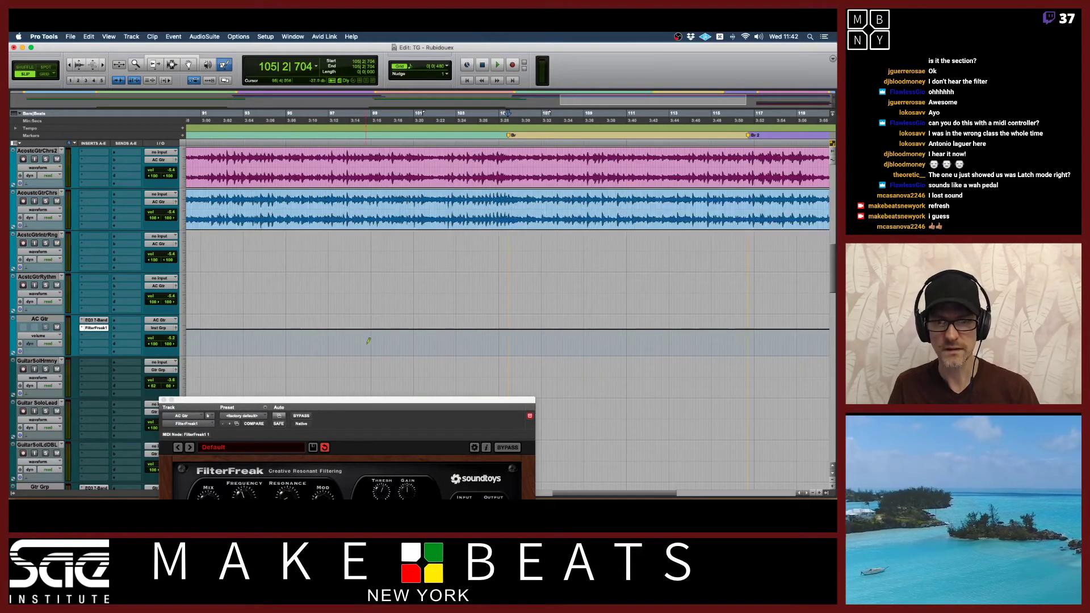
{"action": "scroll", "coordinate": [399, 336], "scroll_direction": "right", "scroll_amount": 5}
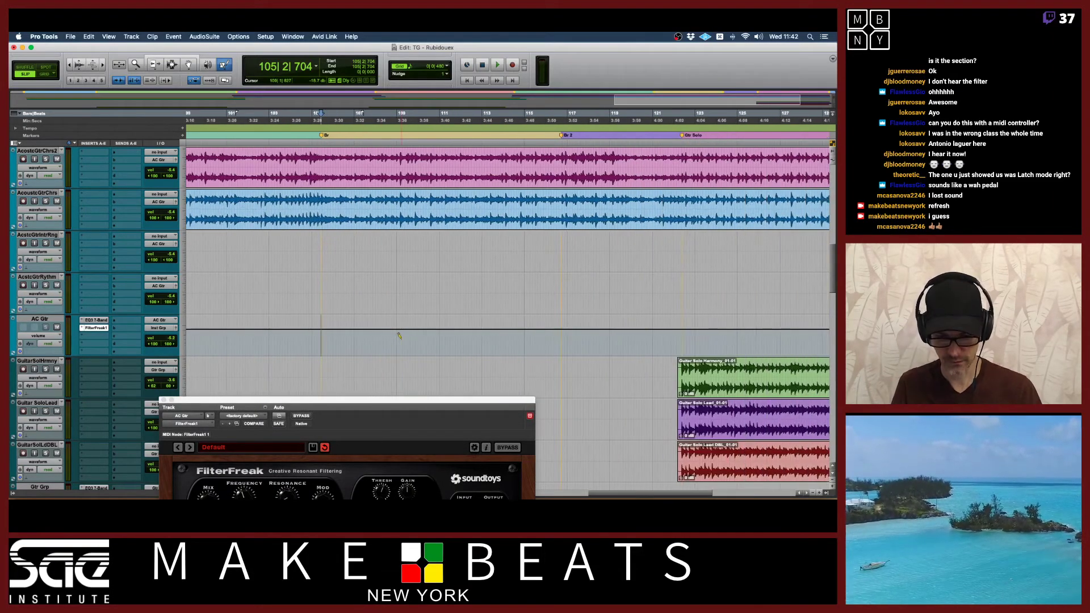
{"action": "scroll", "coordinate": [399, 335], "scroll_direction": "up", "scroll_amount": 1}
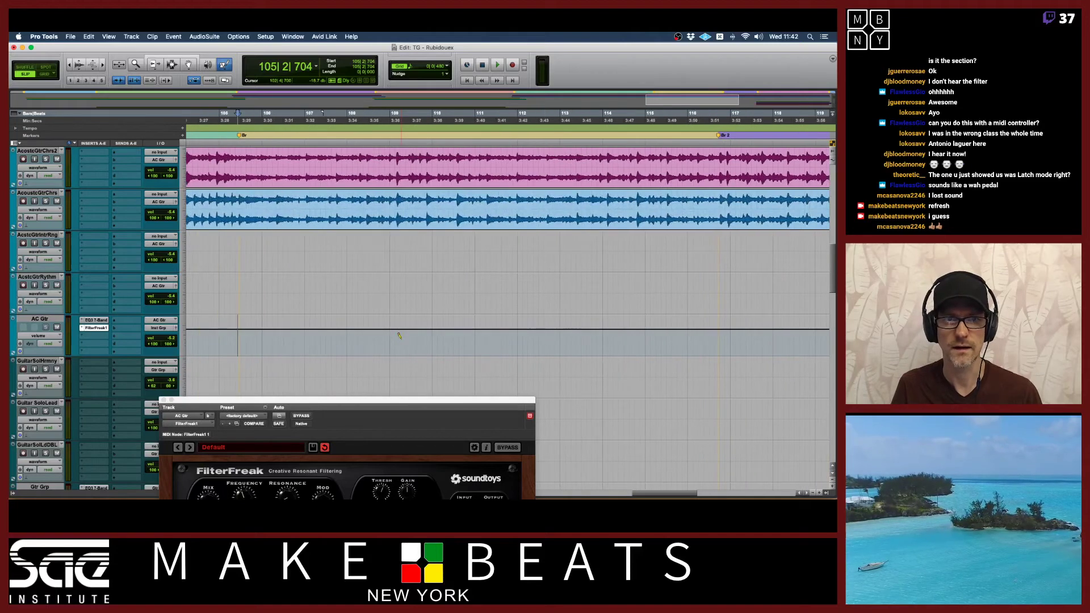
{"action": "left_click", "coordinate": [448, 68]}
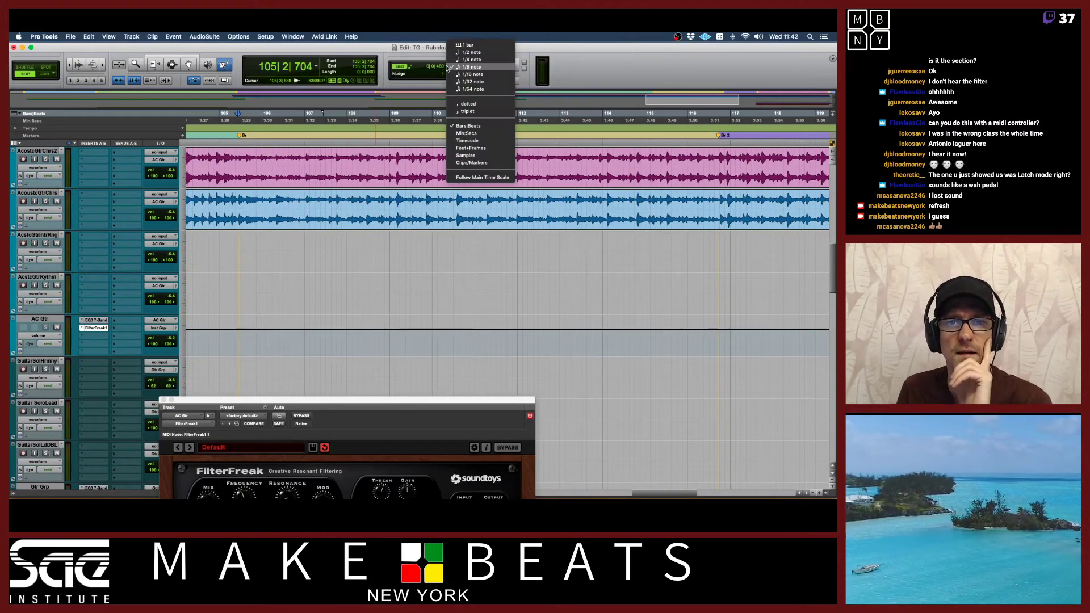
{"action": "left_click", "coordinate": [471, 68]}
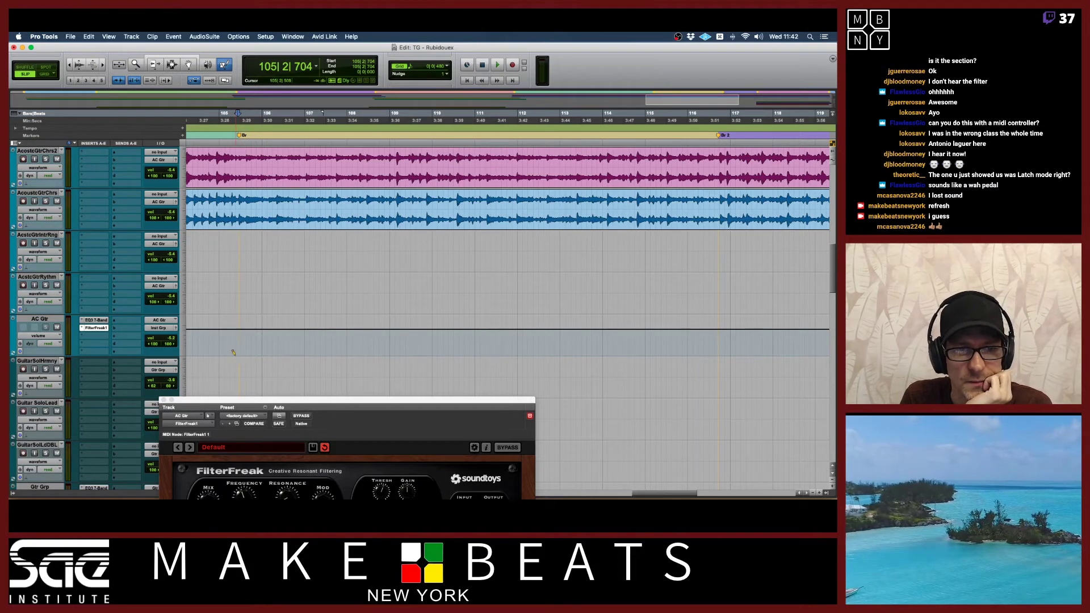
{"action": "mouse_move", "coordinate": [233, 353]}
{"action": "left_mouse_down"}
{"action": "mouse_move", "coordinate": [291, 341]}
{"action": "mouse_move", "coordinate": [714, 327]}
{"action": "left_mouse_up"}
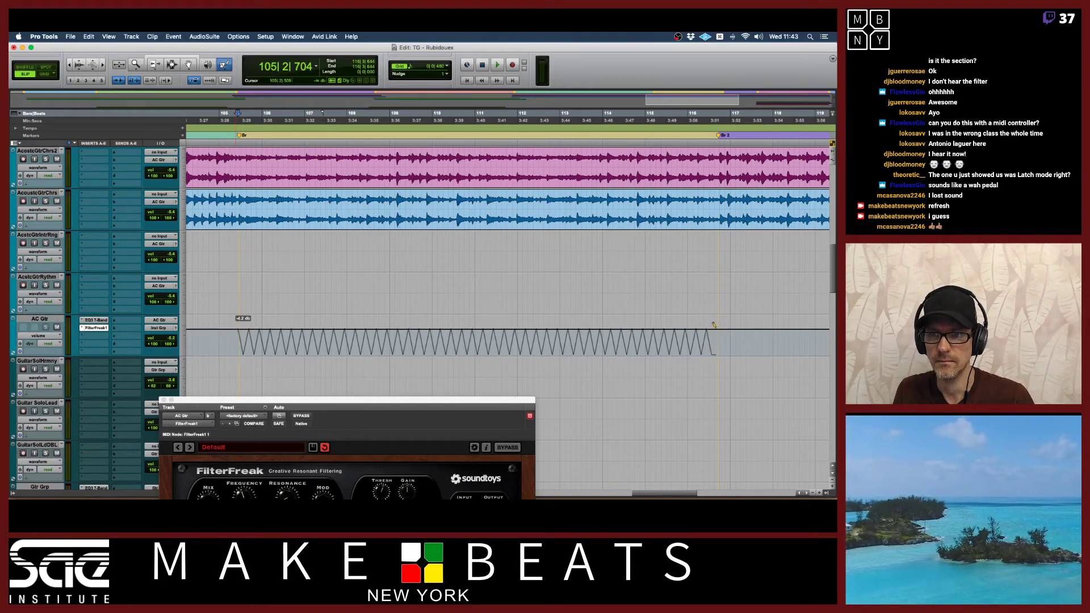
{"action": "left_click_drag", "start_coordinate": [716, 324], "coordinate": [717, 325]}
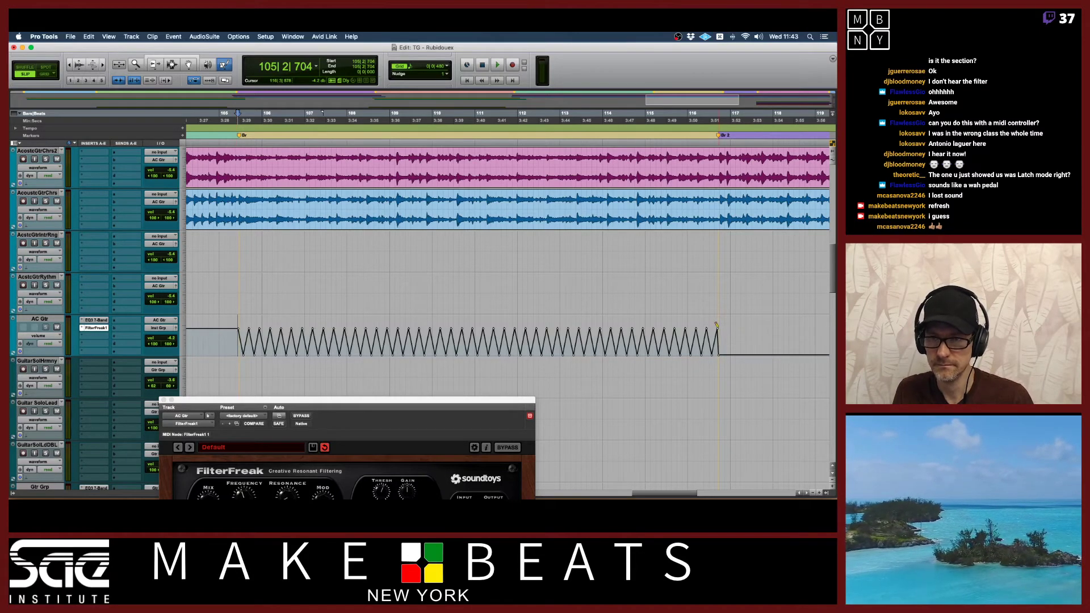
Remove the low volume breakpoint at the Br 2 marker and audition the triangle automation with the acoustic guitar tracks soloed
{"action": "key", "text": "super+7"}
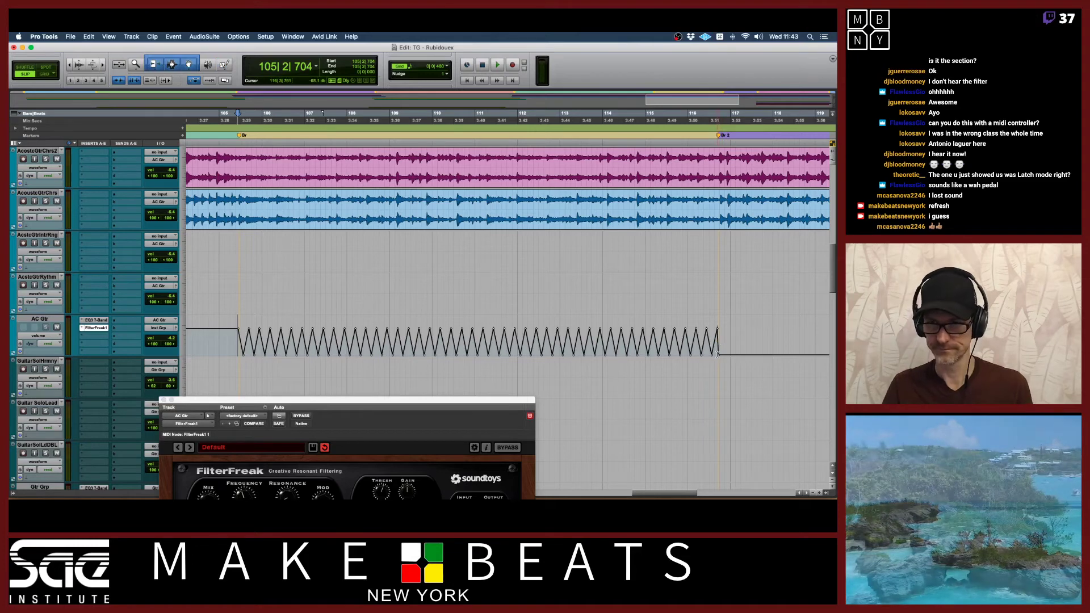
{"action": "left_click", "coordinate": [720, 356], "text": "alt"}
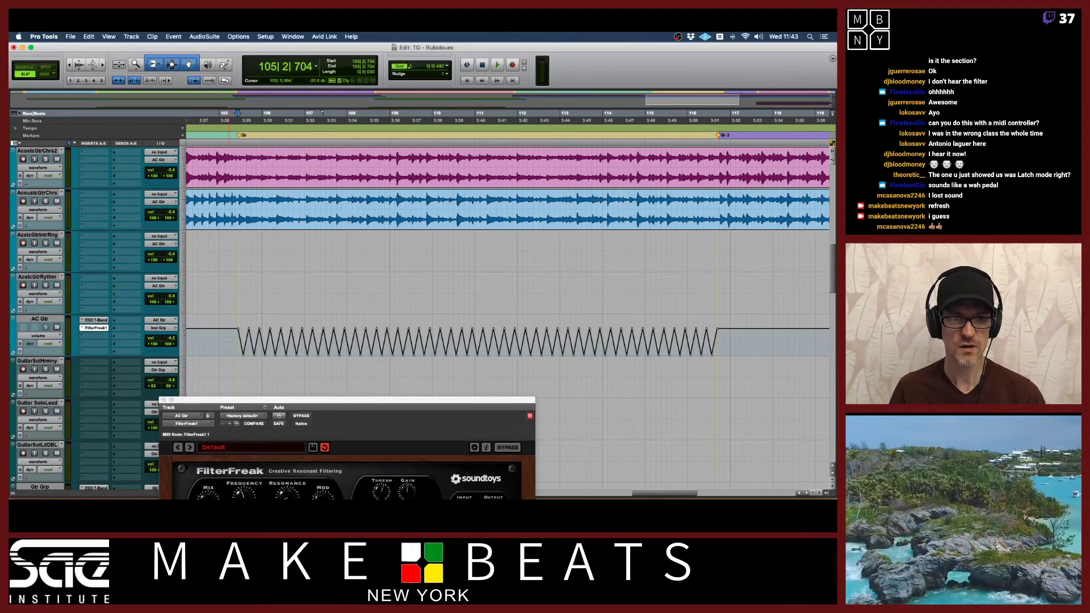
{"action": "key", "text": "space"}
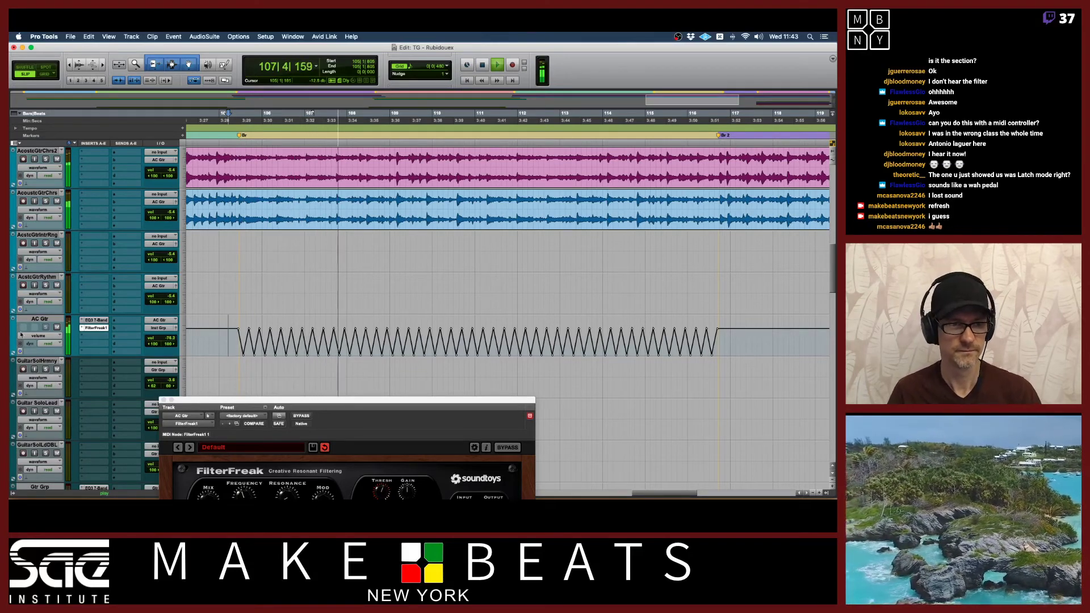
{"action": "left_click", "coordinate": [47, 286]}
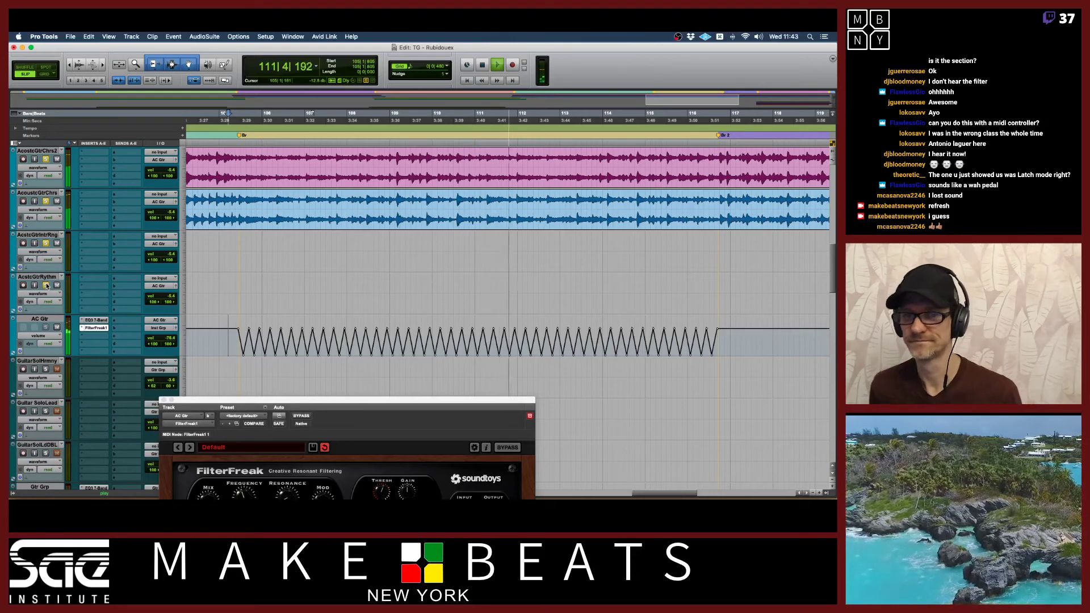
{"action": "key", "text": "space"}
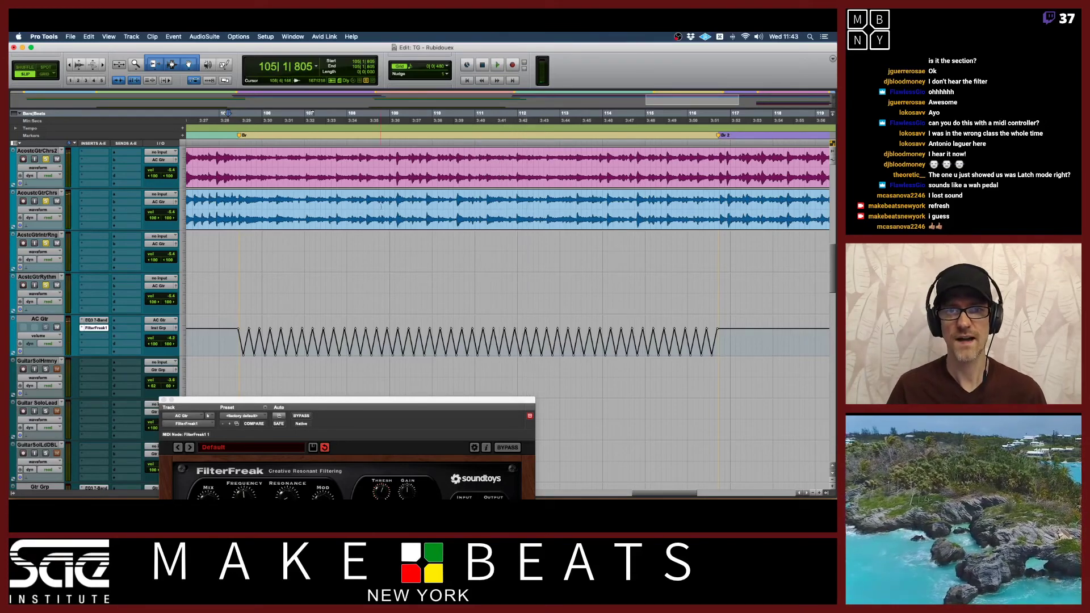
Set the grid to 1/16 notes, redraw the AC Gtr triangle volume automation from about 106|2 to bar 108 and audition it
{"action": "left_click", "coordinate": [446, 66]}
{"action": "left_click", "coordinate": [465, 74]}
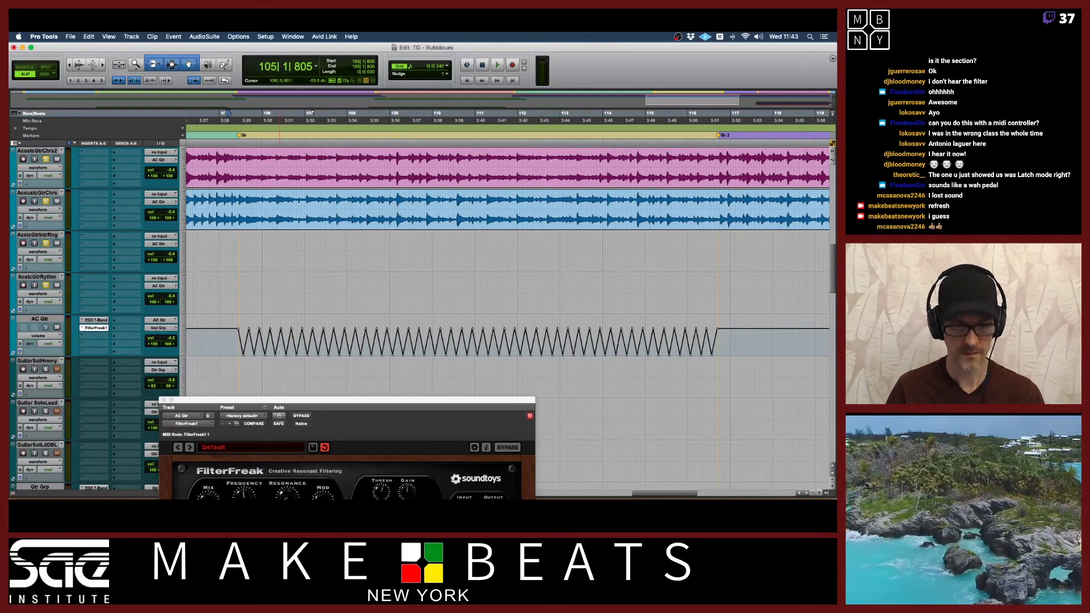
{"action": "key", "text": "F10"}
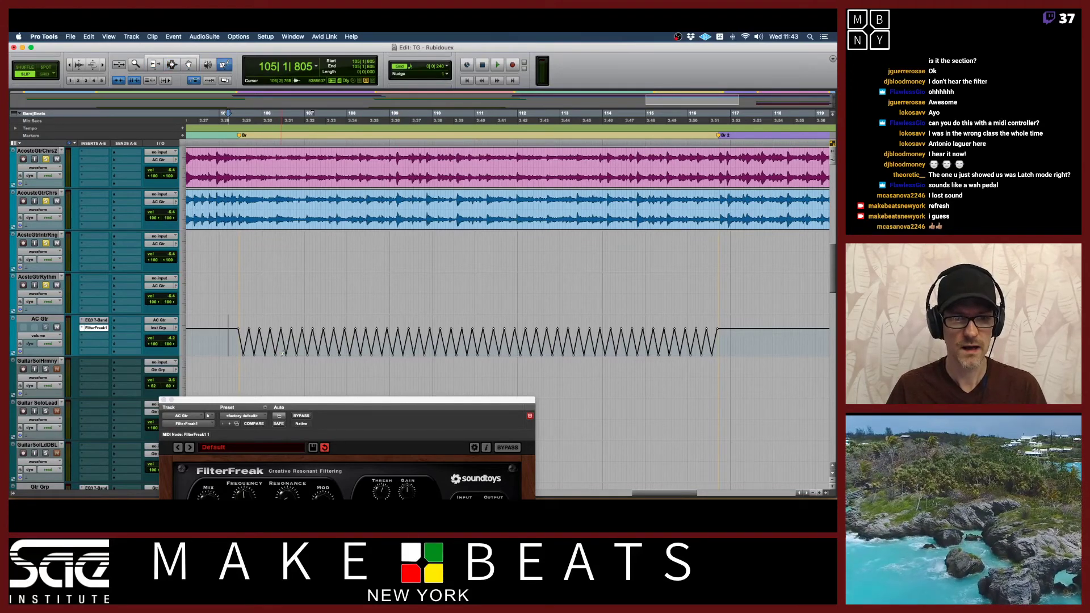
{"action": "mouse_move", "coordinate": [305, 338]}
{"action": "left_mouse_down"}
{"action": "mouse_move", "coordinate": [375, 322]}
{"action": "mouse_move", "coordinate": [349, 329]}
{"action": "left_mouse_up"}
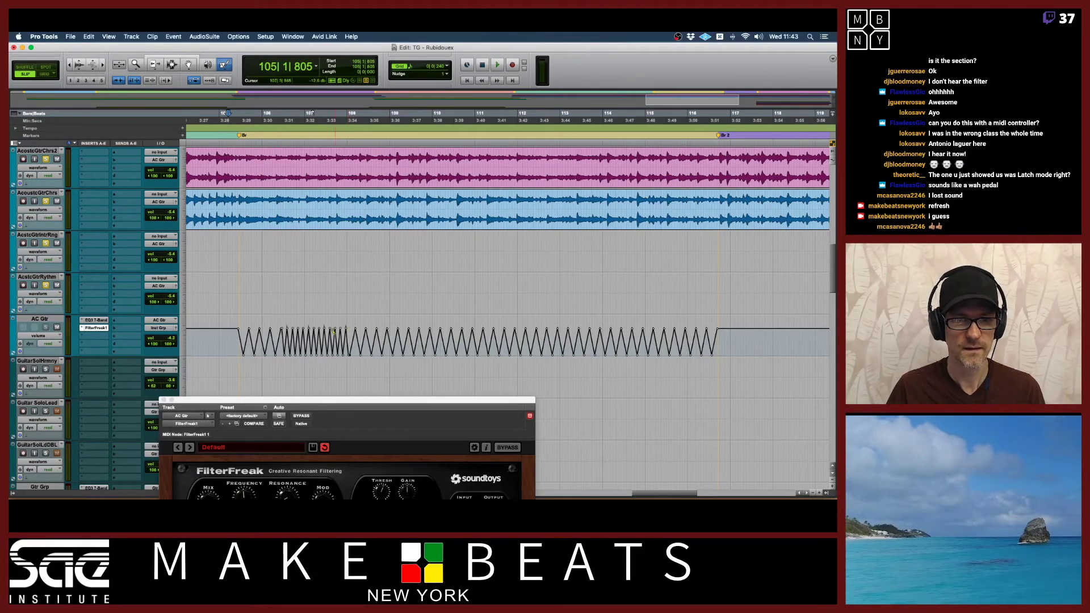
{"action": "key", "text": "space"}
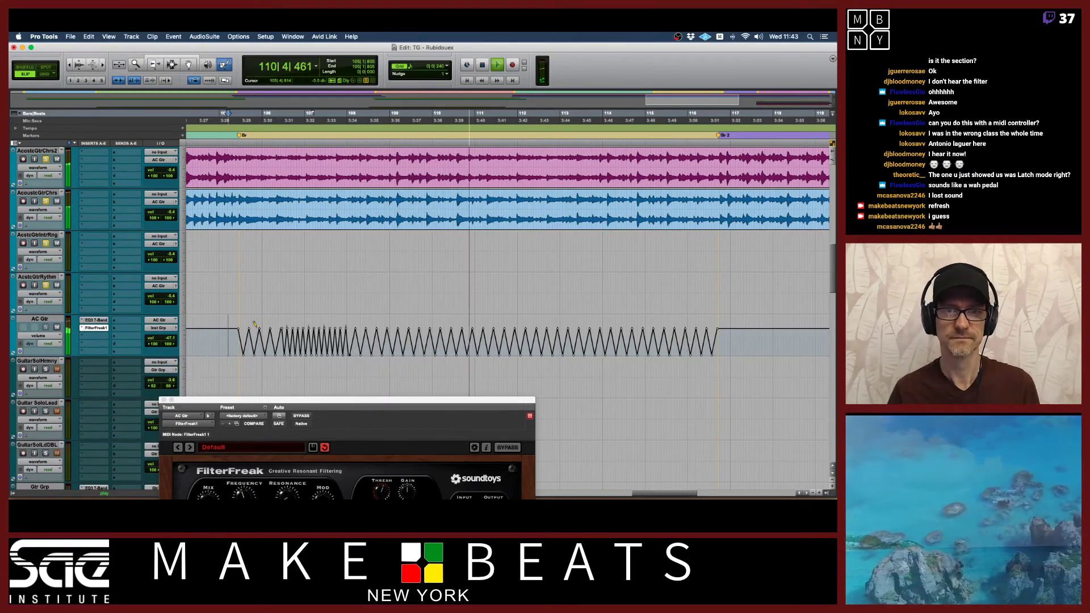
{"action": "key", "text": "space"}
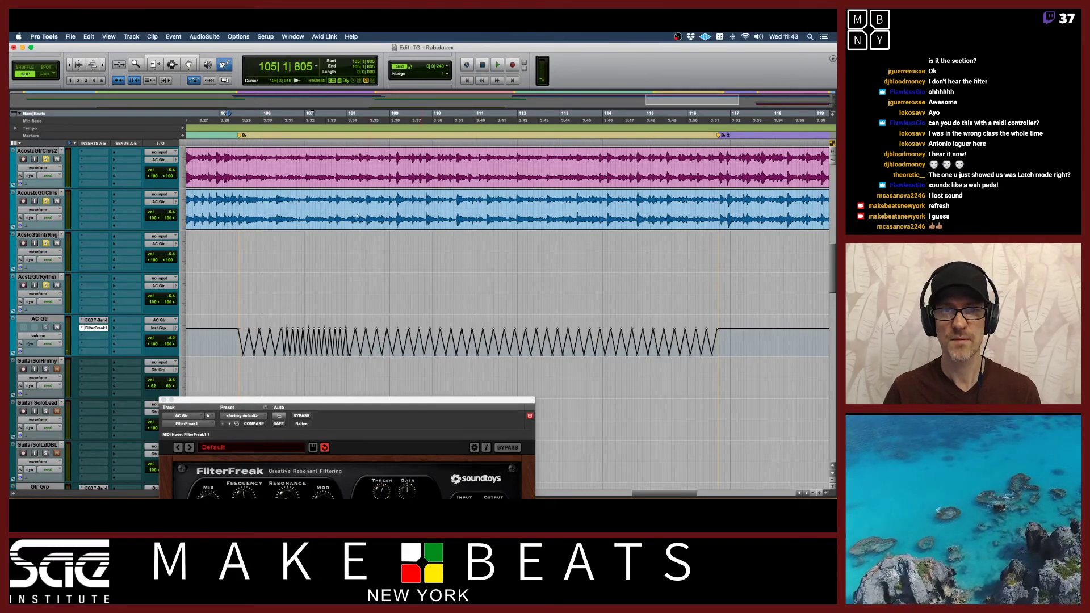
Review the Pencil tool's shape options by choosing Random and Parabolic, and return the tool to Triangle
{"action": "left_click", "coordinate": [224, 66]}
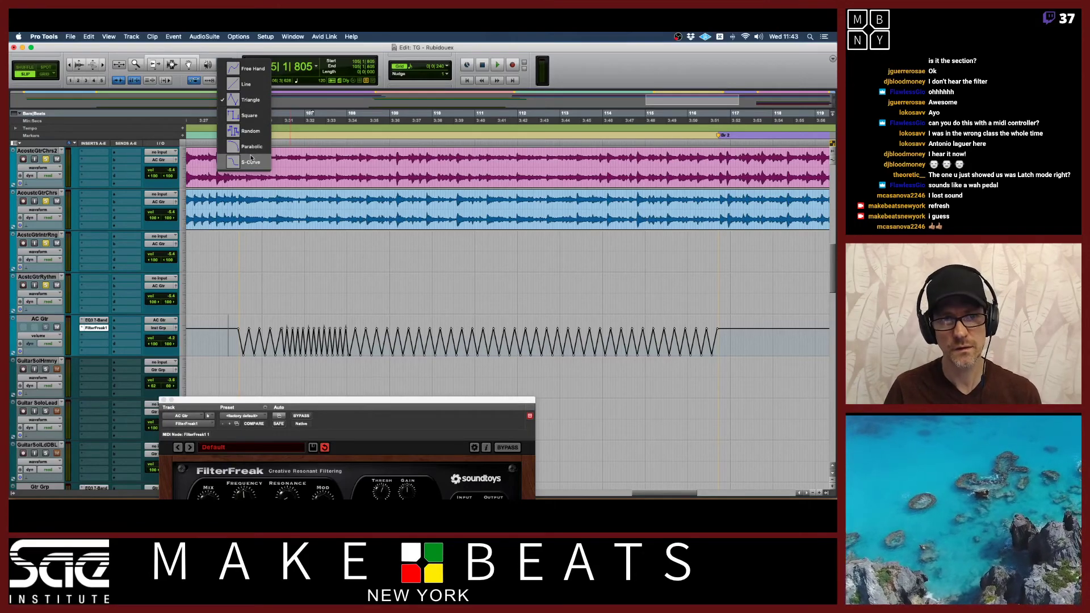
{"action": "left_click", "coordinate": [246, 136]}
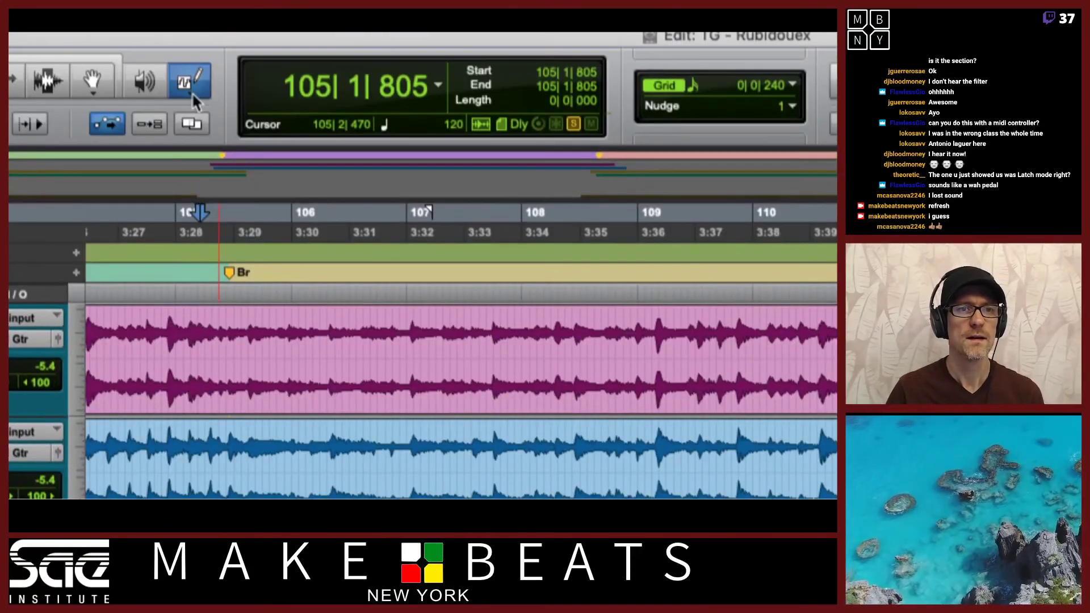
{"action": "left_click", "coordinate": [192, 93]}
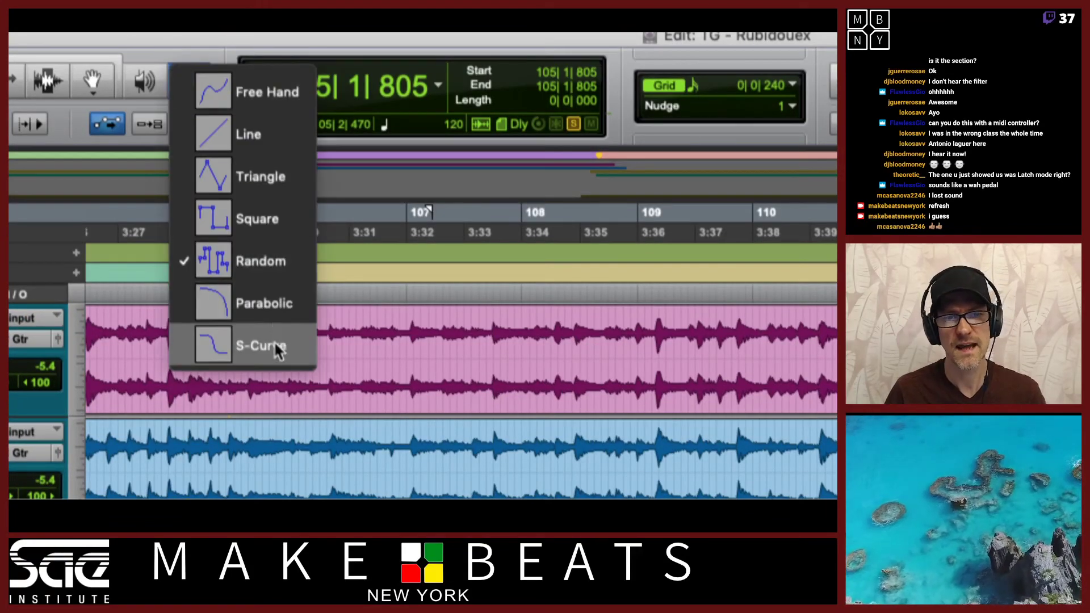
{"action": "left_click", "coordinate": [251, 300]}
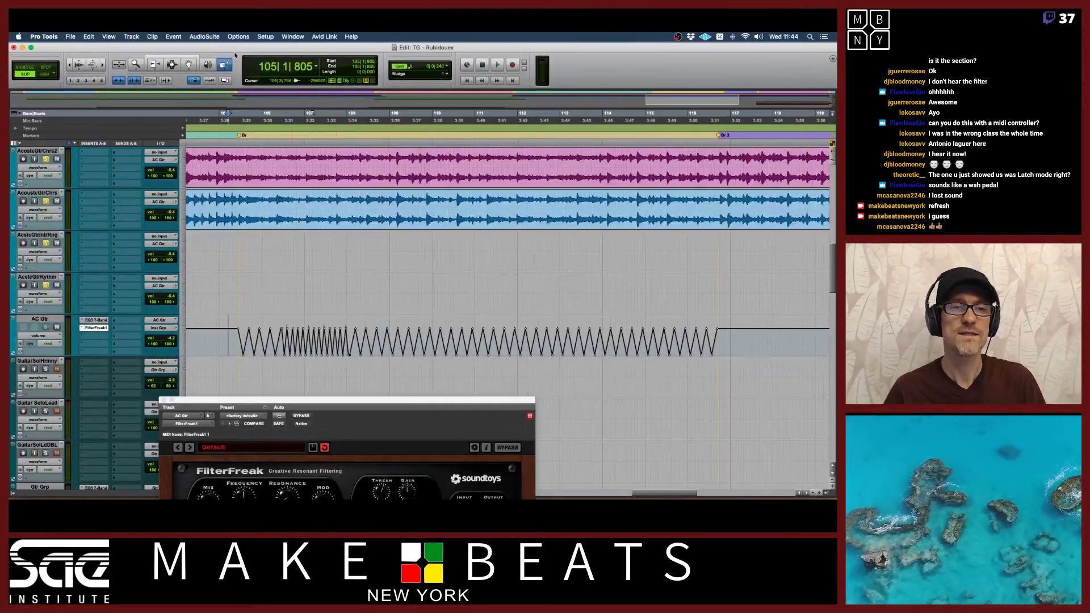
{"action": "left_click", "coordinate": [225, 67]}
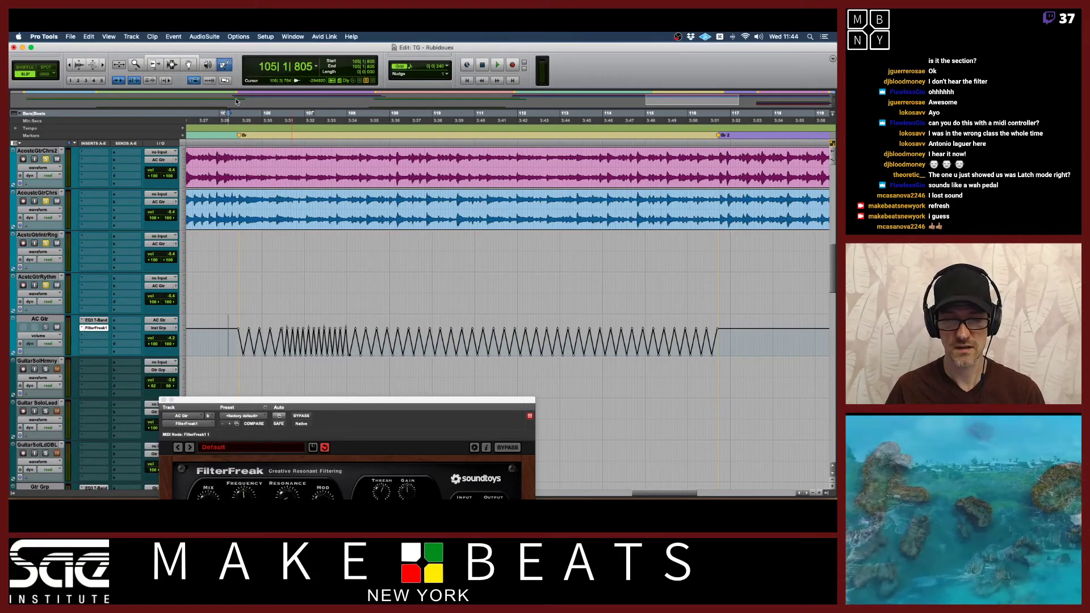
{"action": "left_click", "coordinate": [236, 101]}
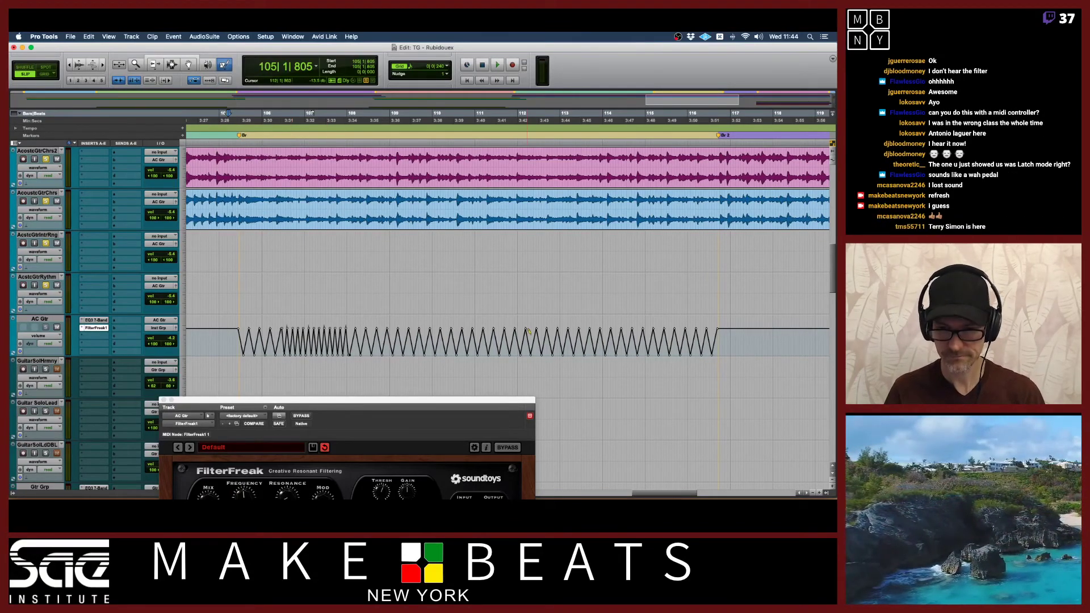
Switch to Firefox and bring up the Gmail inbox
{"action": "key", "text": "super+Tab"}
{"action": "key", "text": "super+Tab"}
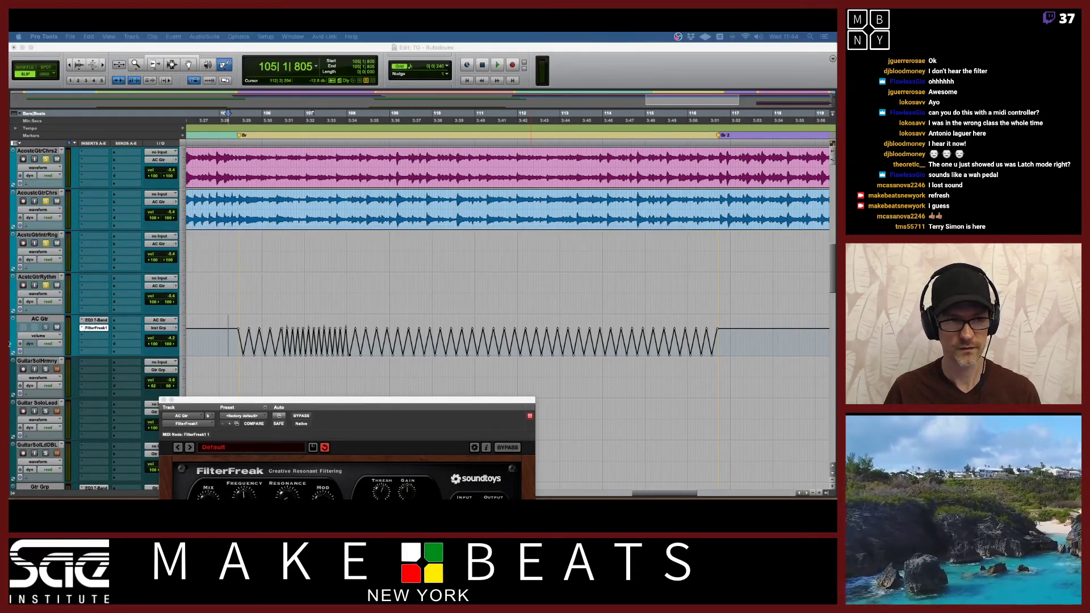
{"action": "mouse_move", "coordinate": [9, 343]}
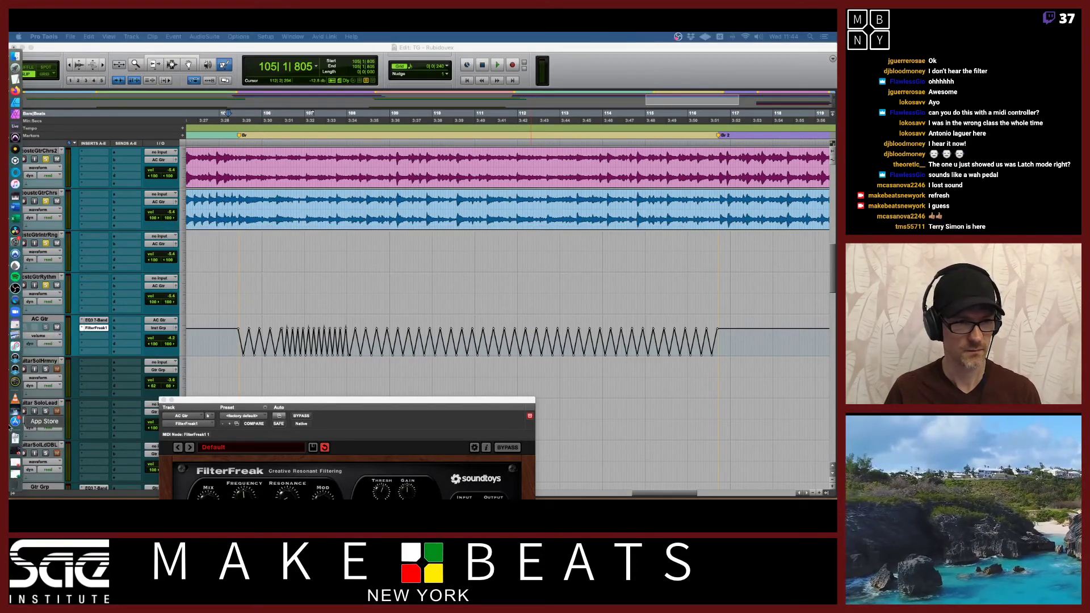
{"action": "left_click", "coordinate": [16, 463]}
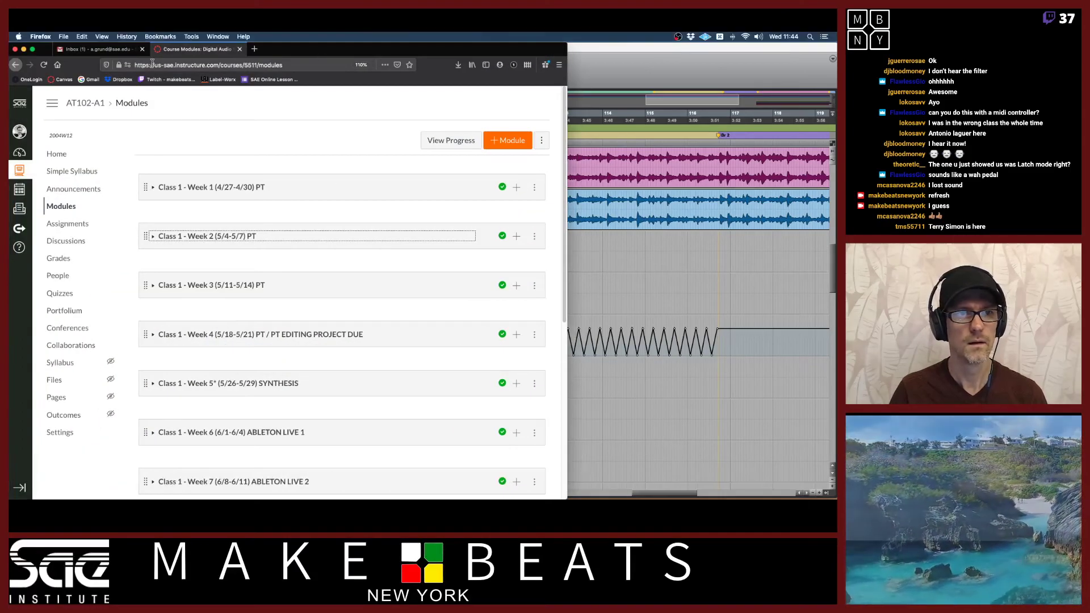
{"action": "left_click", "coordinate": [121, 51]}
{"action": "left_click", "coordinate": [487, 102]}
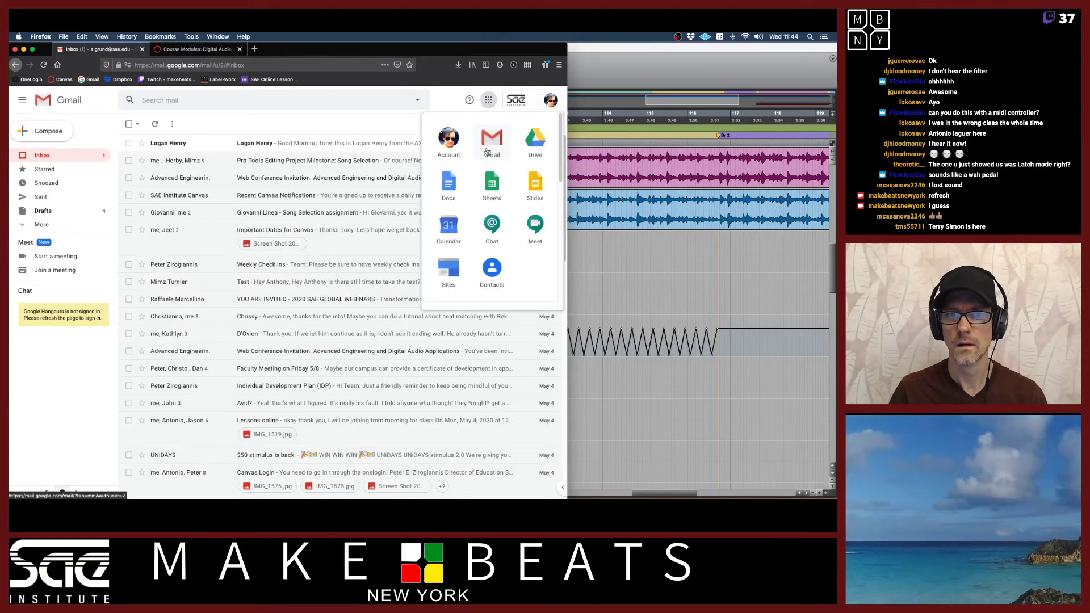
{"action": "left_click", "coordinate": [489, 185]}
{"action": "left_click", "coordinate": [282, 50]}
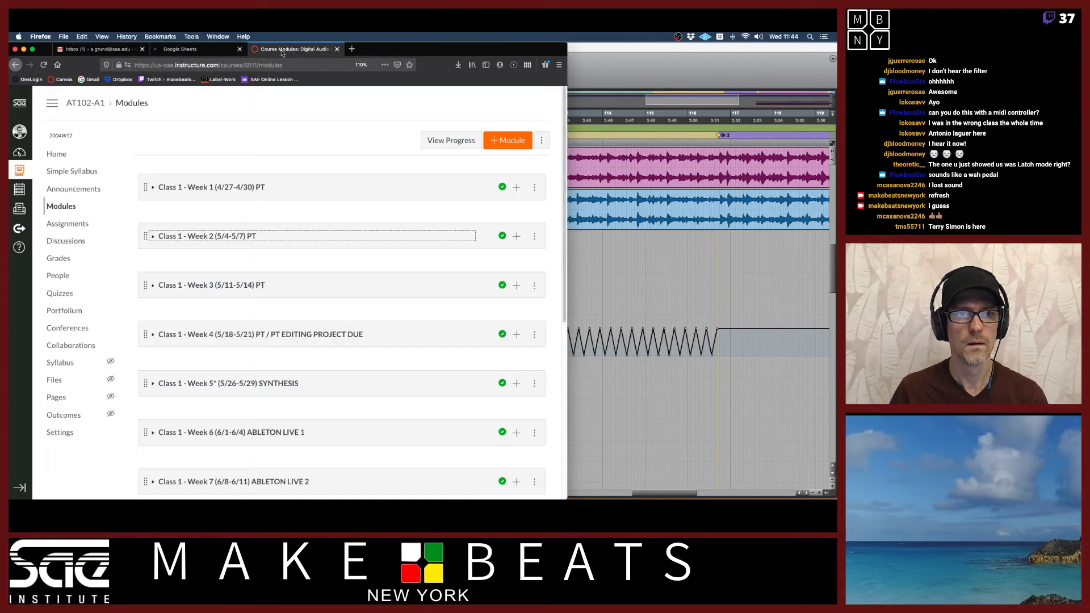
{"action": "left_click", "coordinate": [190, 50]}
{"action": "left_click_drag", "start_coordinate": [587, 58], "coordinate": [588, 56]}
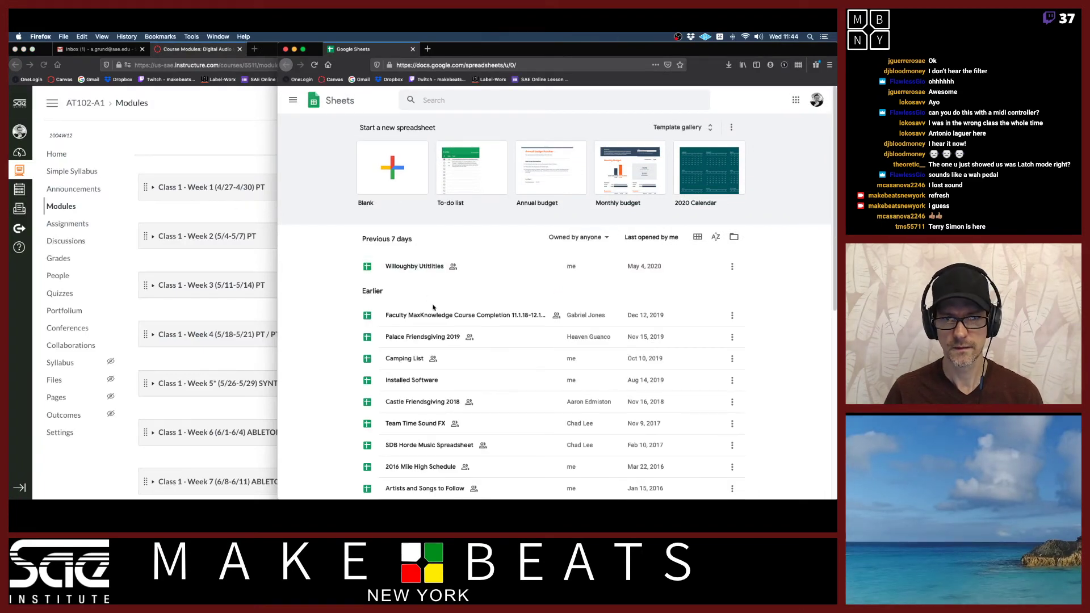
{"action": "key", "text": "super+w"}
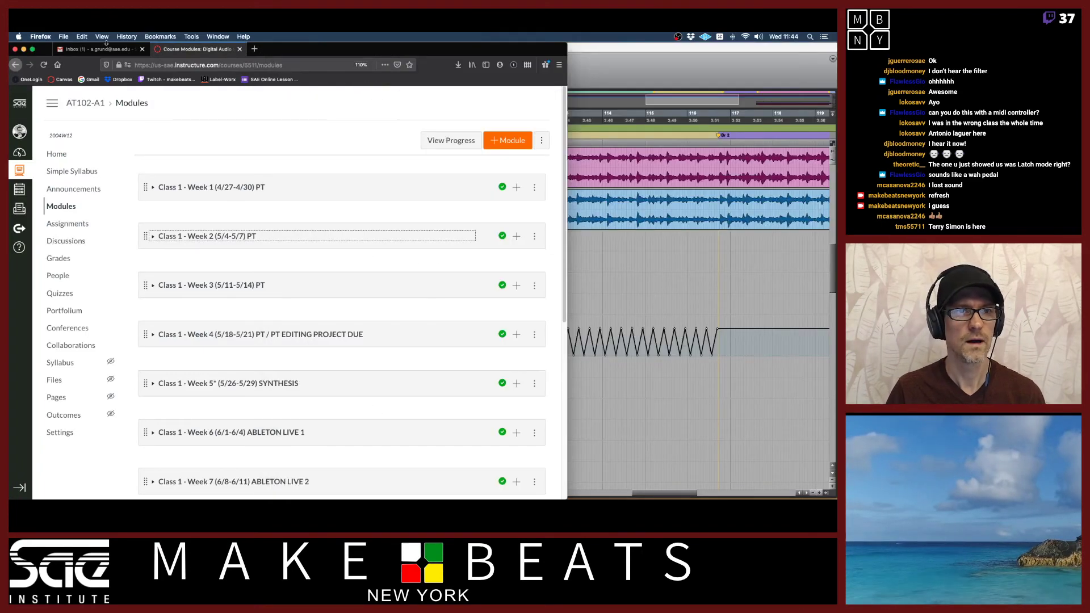
Verify the Gmail account by signing in again with the account password
{"action": "left_click", "coordinate": [132, 50]}
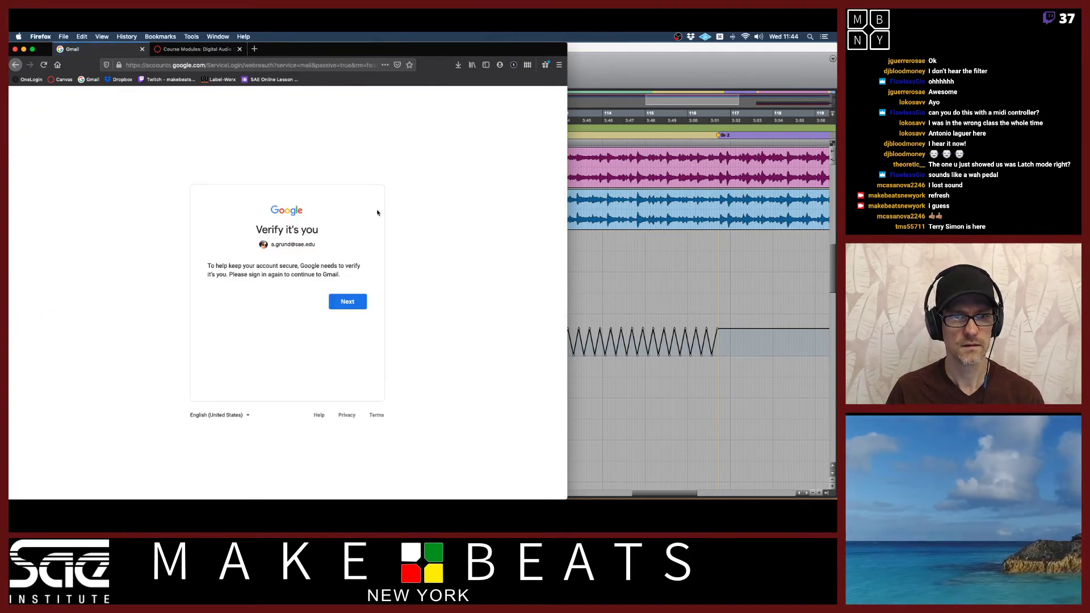
{"action": "left_click", "coordinate": [353, 302]}
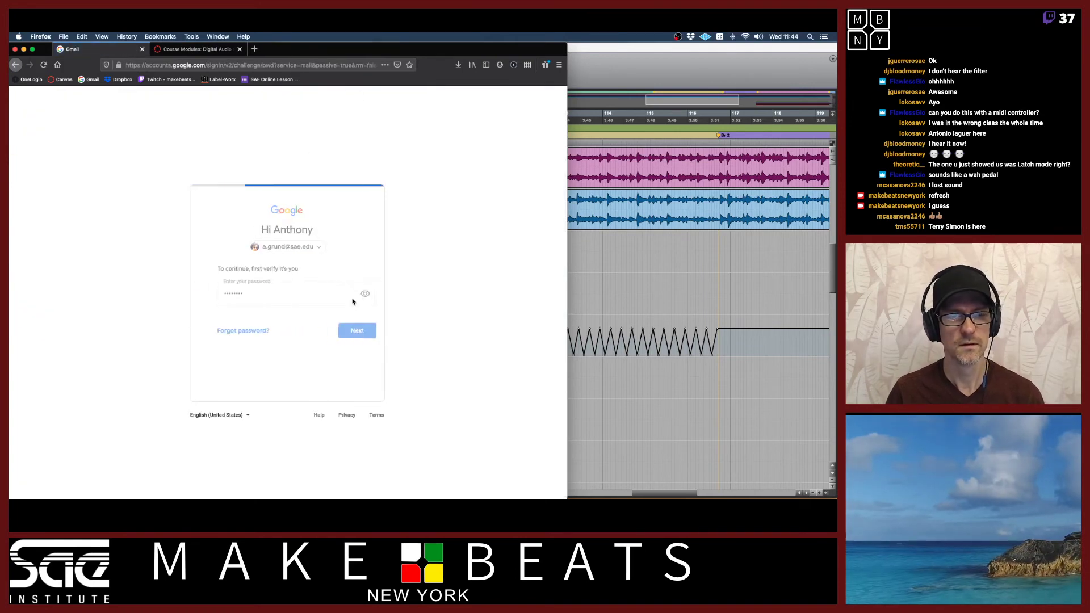
{"action": "left_click", "coordinate": [351, 332]}
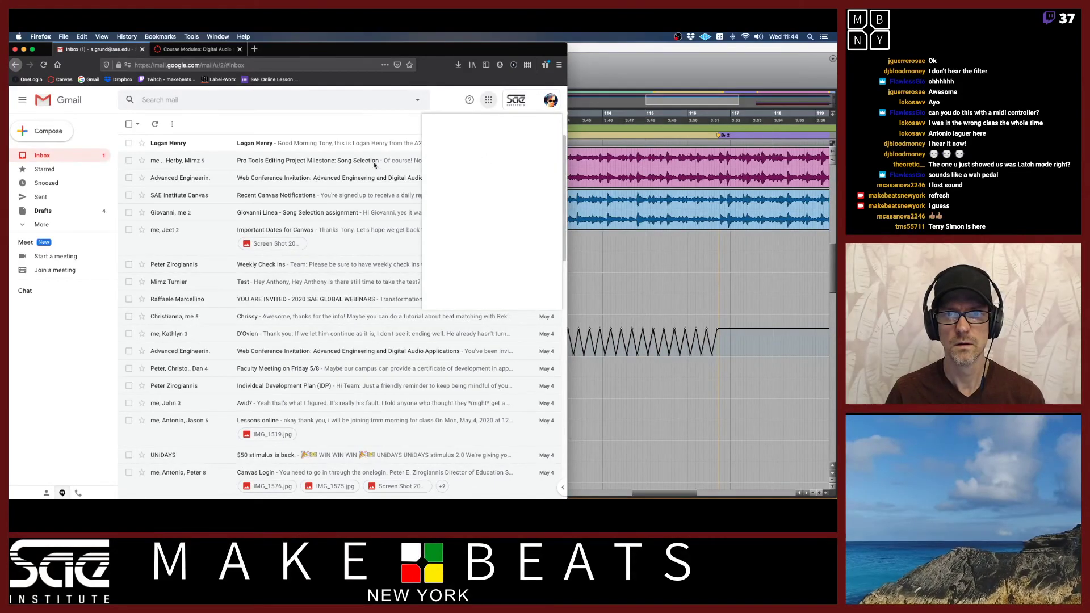
Open Google Sheets from the Gmail account and place it in its own window beside the course modules page
{"action": "left_click", "coordinate": [491, 185]}
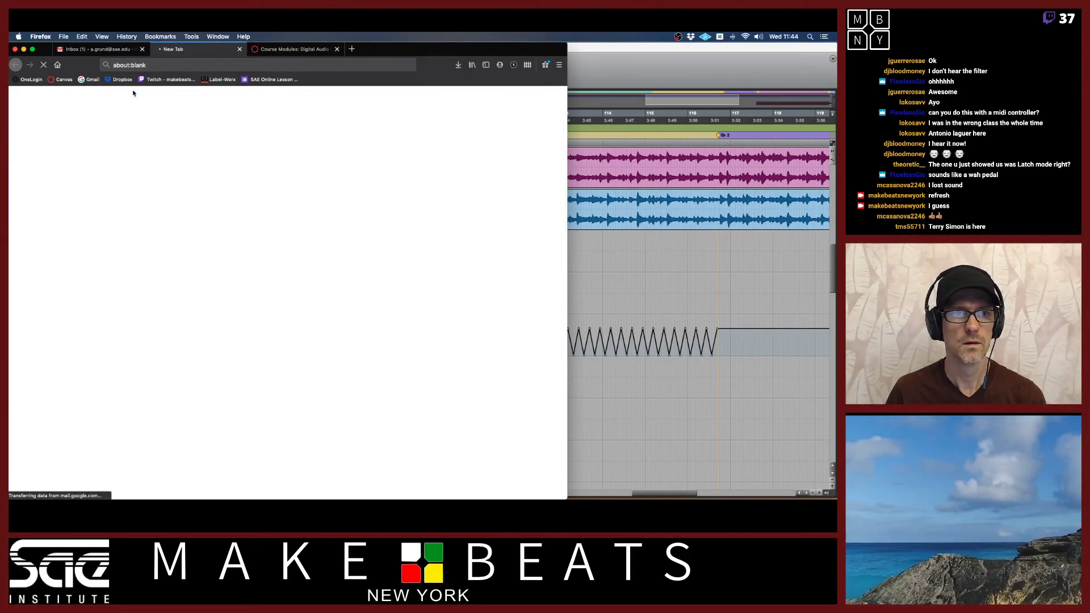
{"action": "left_click_drag", "start_coordinate": [350, 69], "coordinate": [568, 54]}
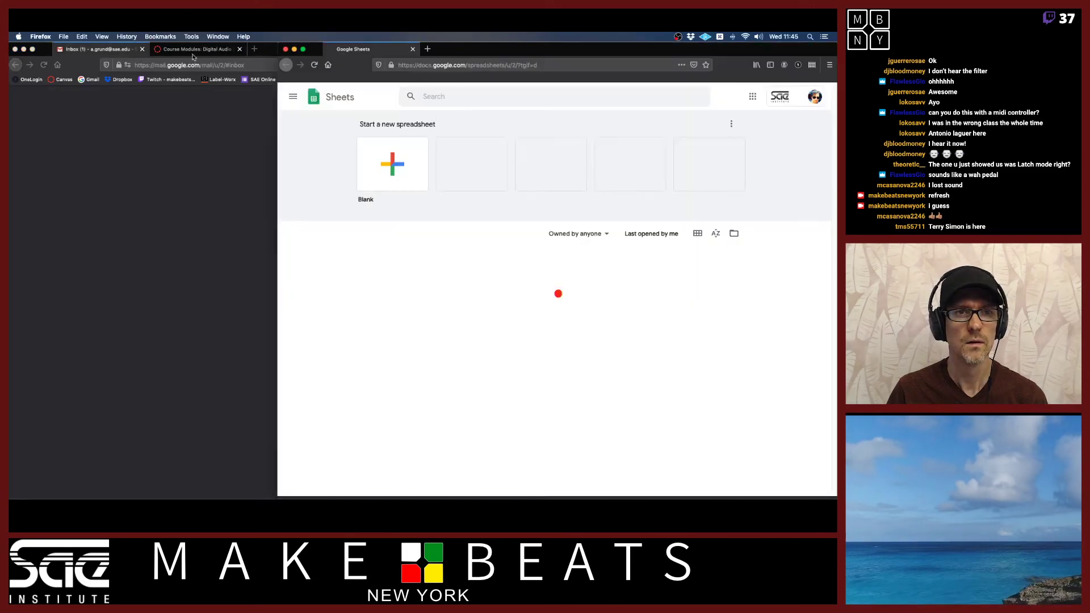
{"action": "left_click", "coordinate": [197, 51]}
{"action": "left_click", "coordinate": [197, 50]}
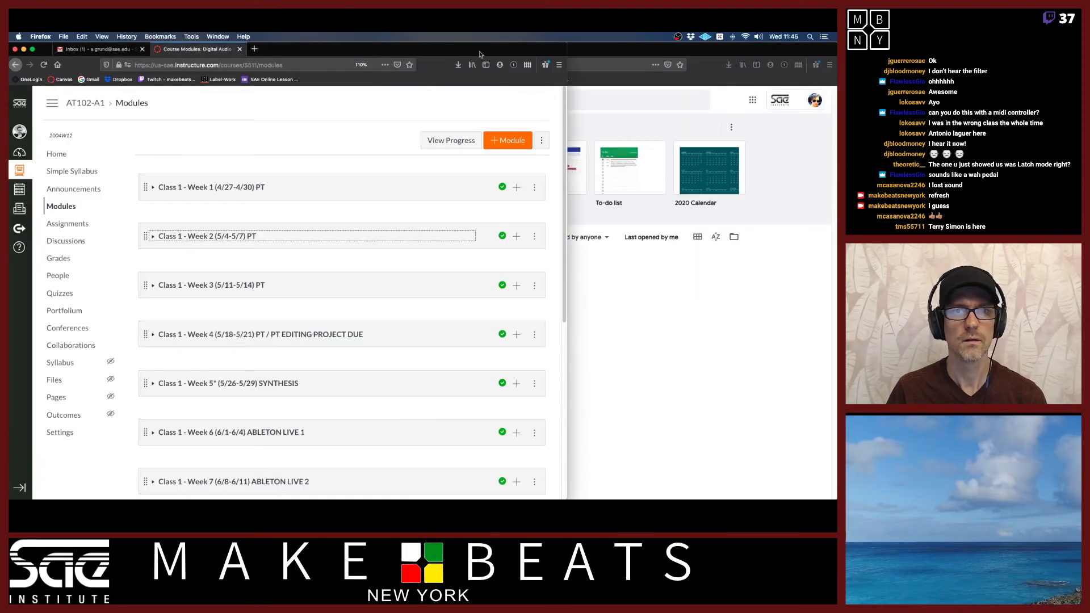
{"action": "left_click", "coordinate": [600, 51]}
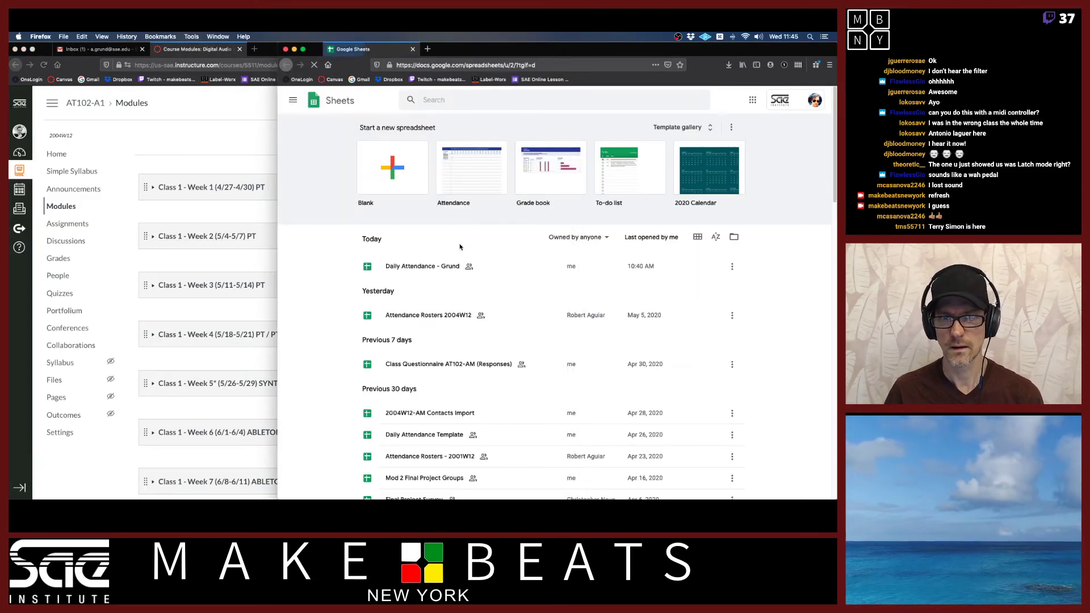
Open today's Daily Attendance spreadsheet at the Week 2 columns for 5/6/20
{"action": "left_click", "coordinate": [446, 267]}
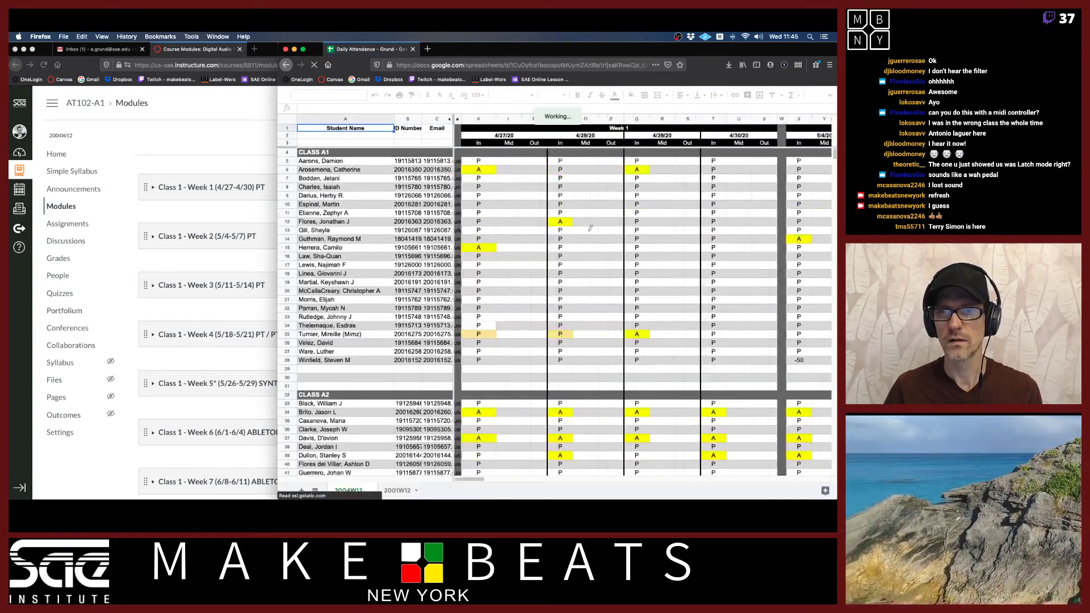
{"action": "scroll", "coordinate": [591, 227], "scroll_direction": "right", "scroll_amount": 8}
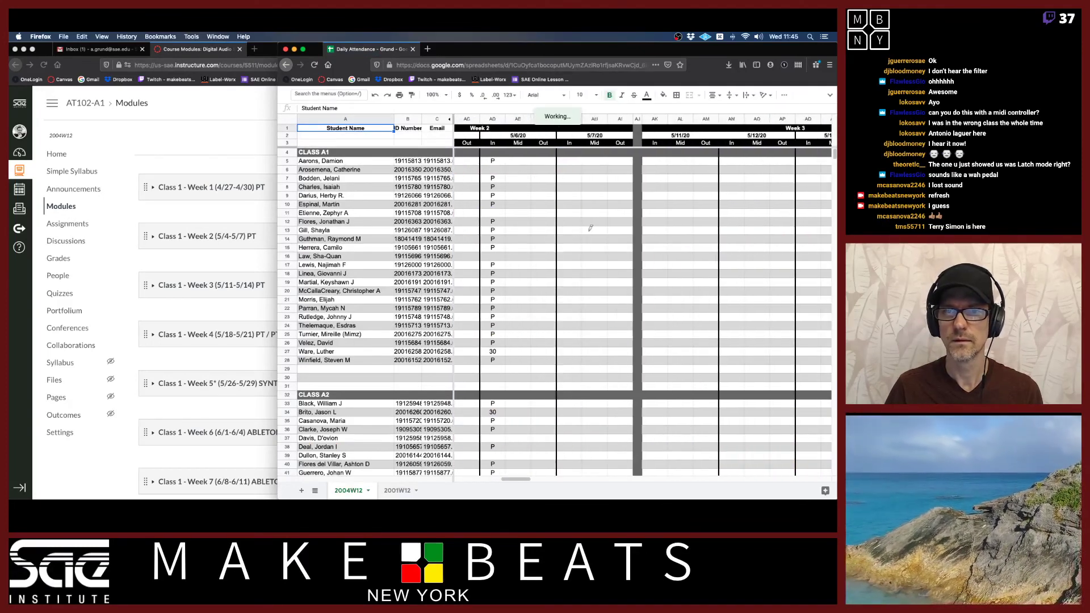
{"action": "scroll", "coordinate": [590, 228], "scroll_direction": "right", "scroll_amount": 3}
{"action": "scroll", "coordinate": [590, 228], "scroll_direction": "left", "scroll_amount": 2}
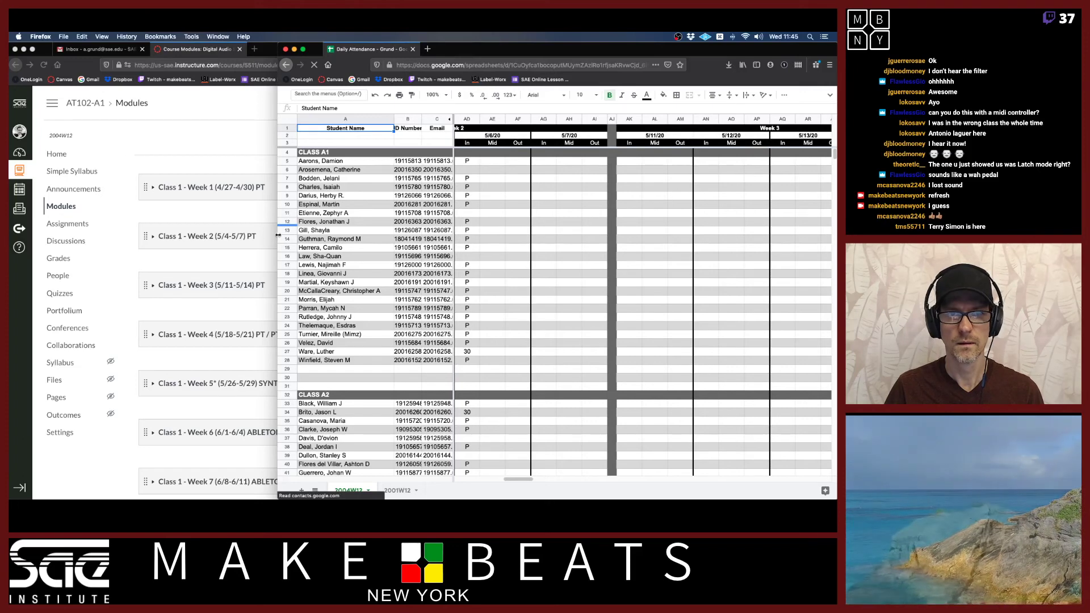
Narrow the attendance window so it clears the course page, and set the spreadsheet zoom to 80%
{"action": "left_click_drag", "start_coordinate": [279, 235], "coordinate": [567, 247]}
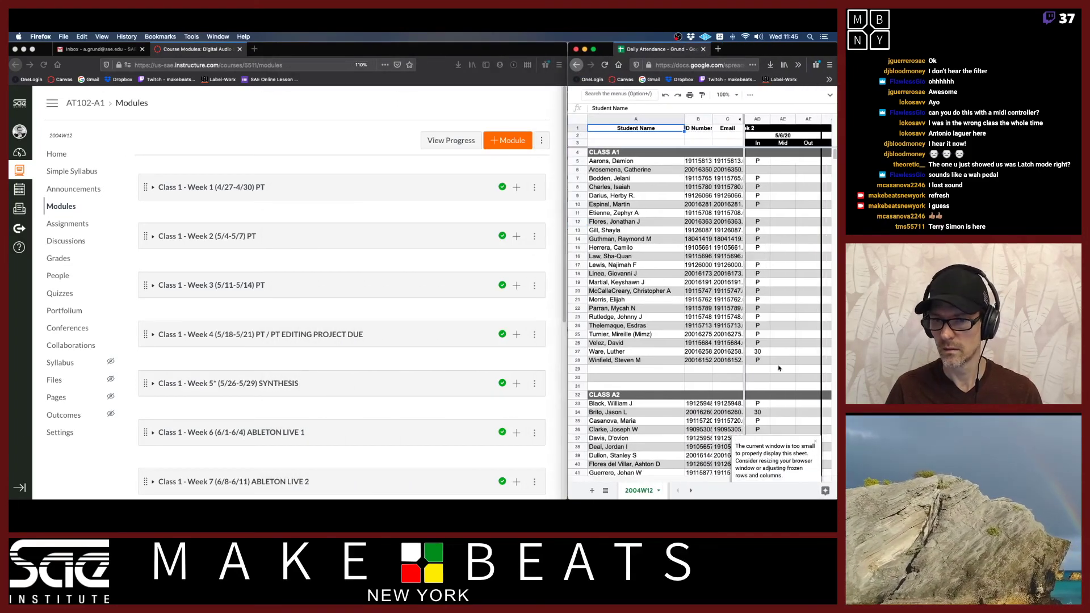
{"action": "left_click", "coordinate": [817, 443]}
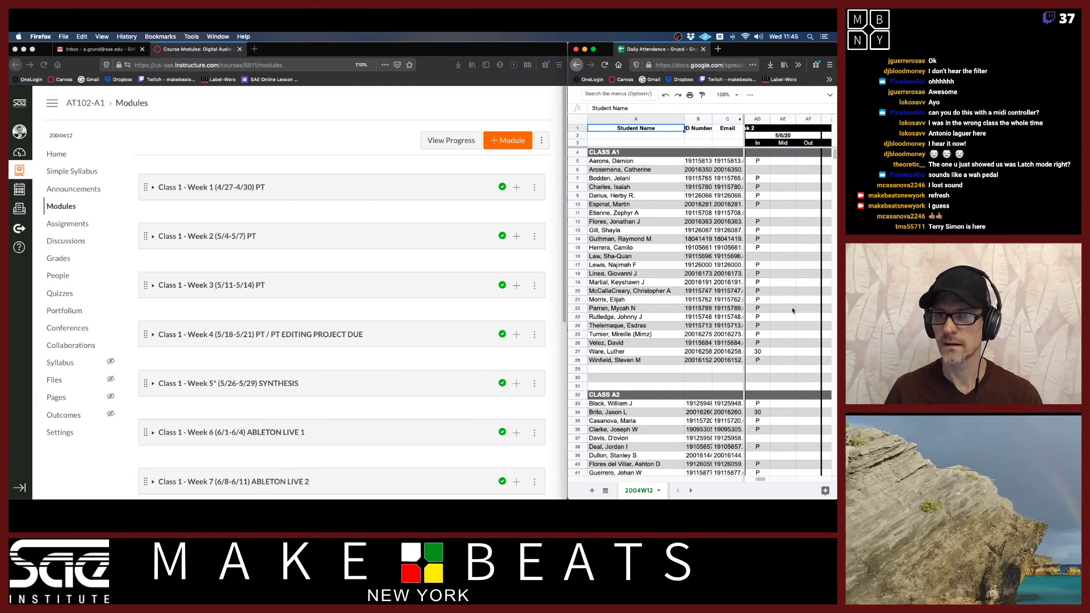
{"action": "left_click", "coordinate": [723, 98]}
{"action": "type", "text": "80"}
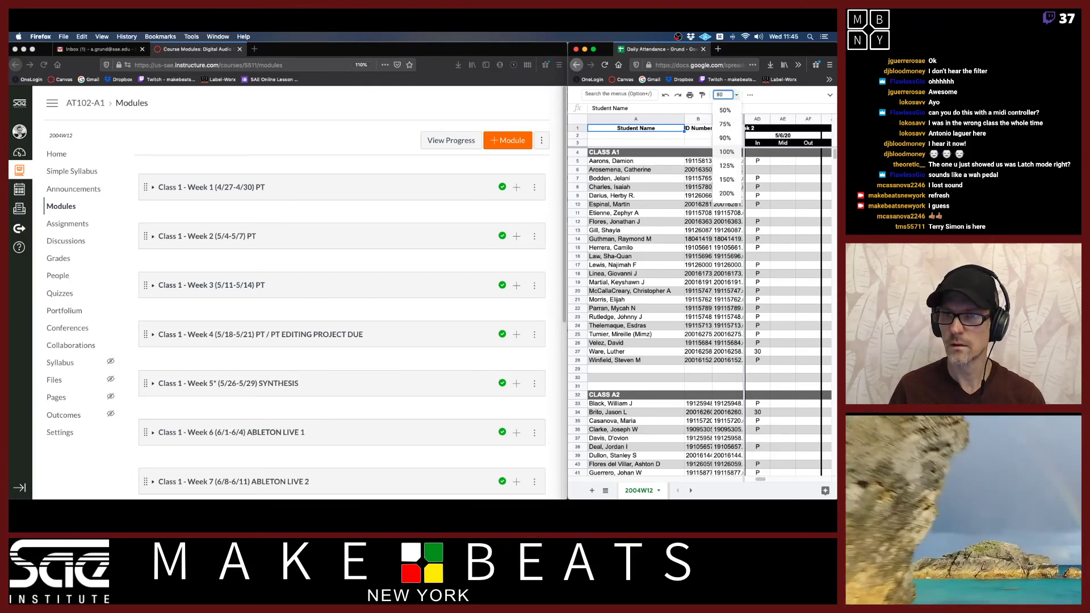
{"action": "key", "text": "Return"}
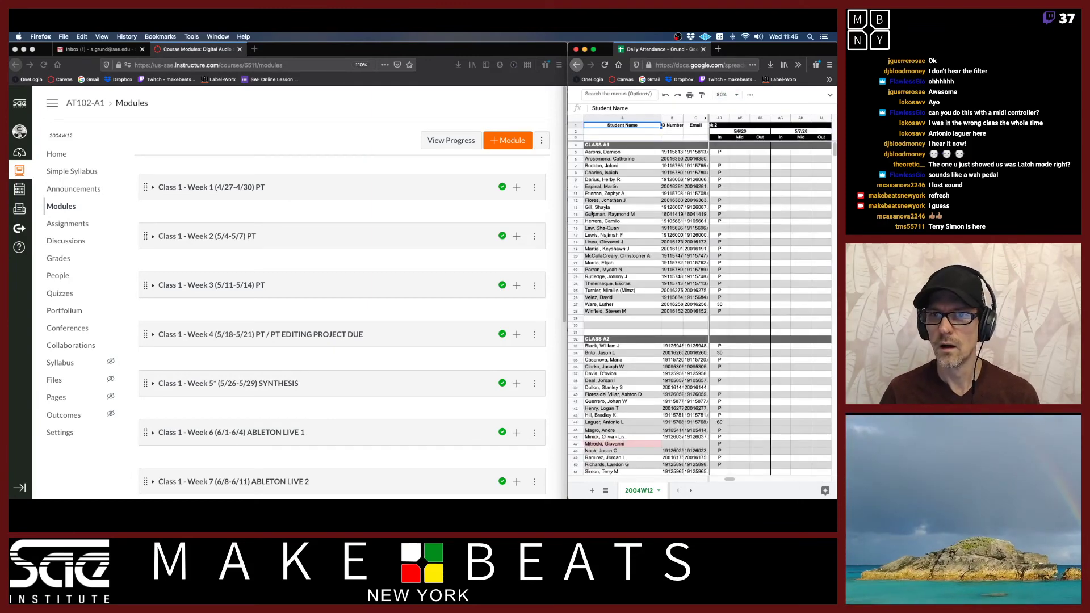
{"action": "left_click_drag", "start_coordinate": [568, 217], "coordinate": [627, 216]}
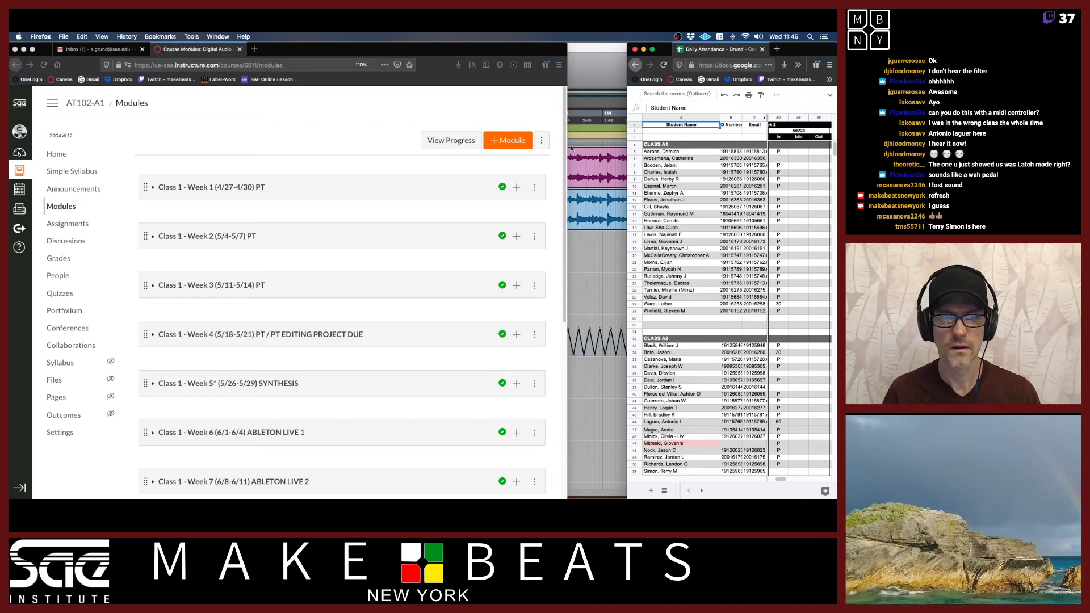
Enter 120 in the 5/6/20 In column for the Class A2 student in row 51
{"action": "left_click", "coordinate": [785, 471]}
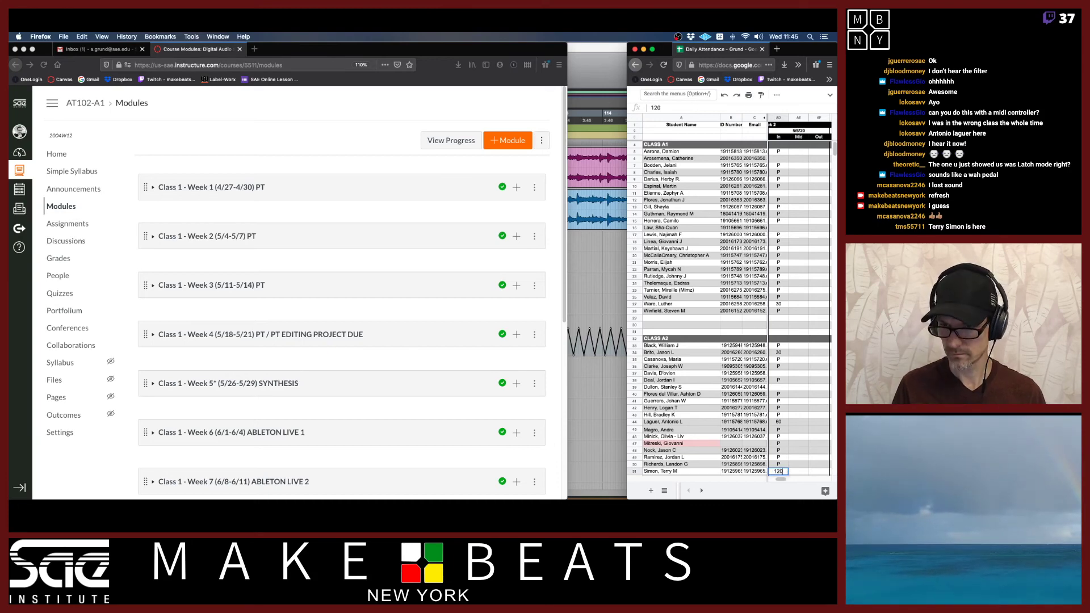
{"action": "key", "text": "Return"}
{"action": "key", "text": "Up"}
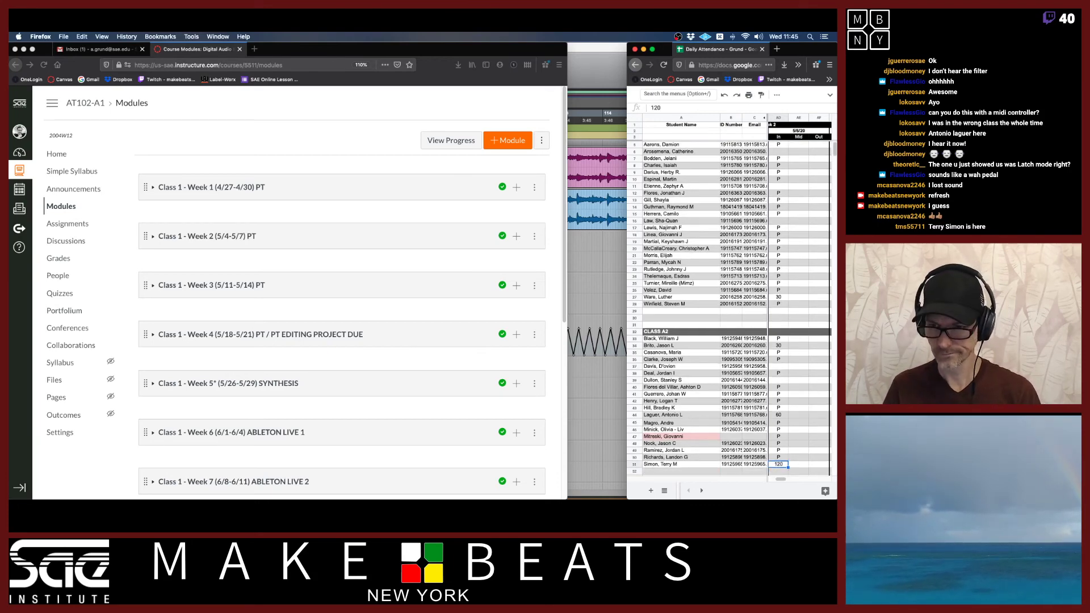
Switch back to Pro Tools and, with the Smart Tool active, delete all volume automation on the AC Gtr track
{"action": "left_click", "coordinate": [596, 49]}
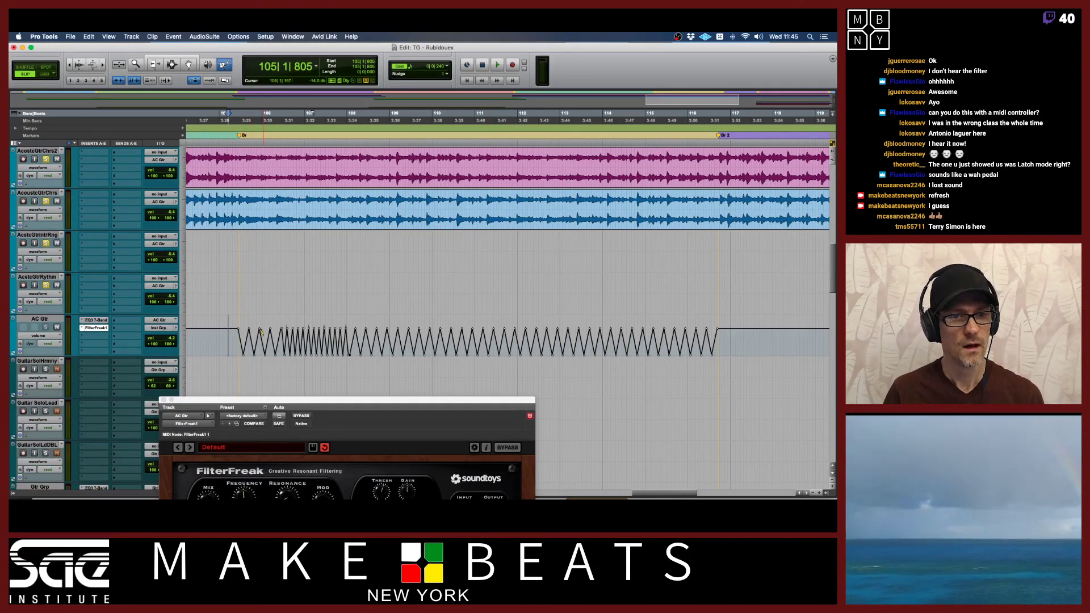
{"action": "key", "text": "super+7"}
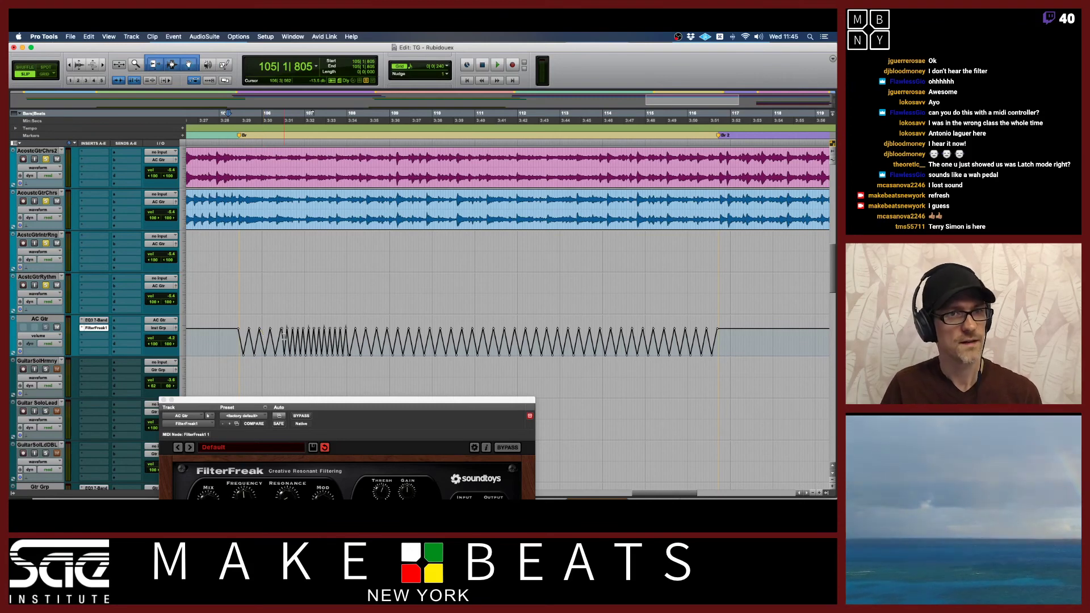
{"action": "left_click", "coordinate": [284, 336]}
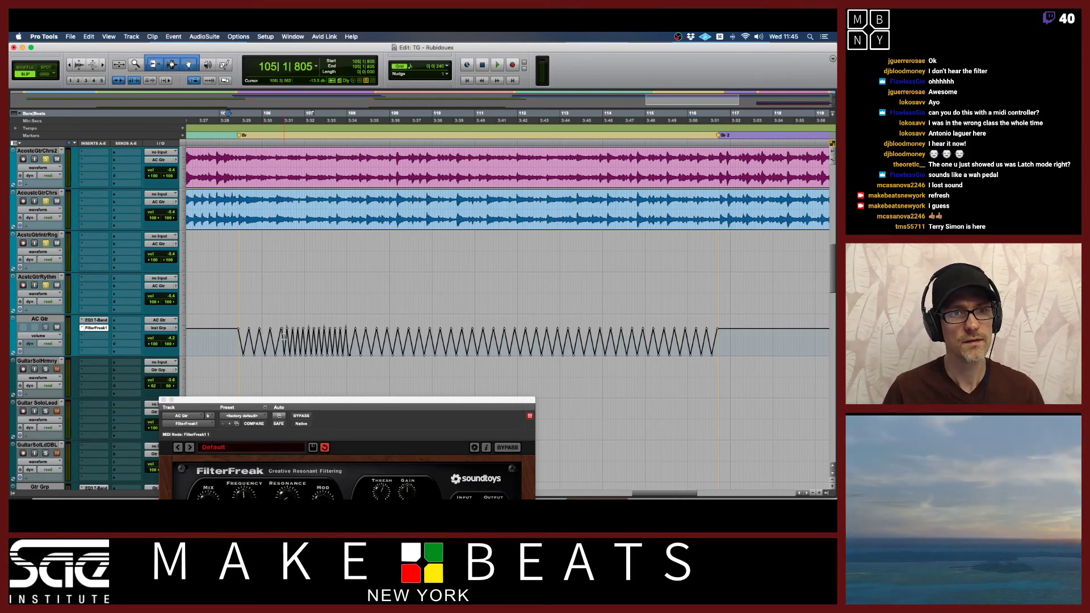
{"action": "key", "text": "super+a"}
{"action": "key", "text": "Delete"}
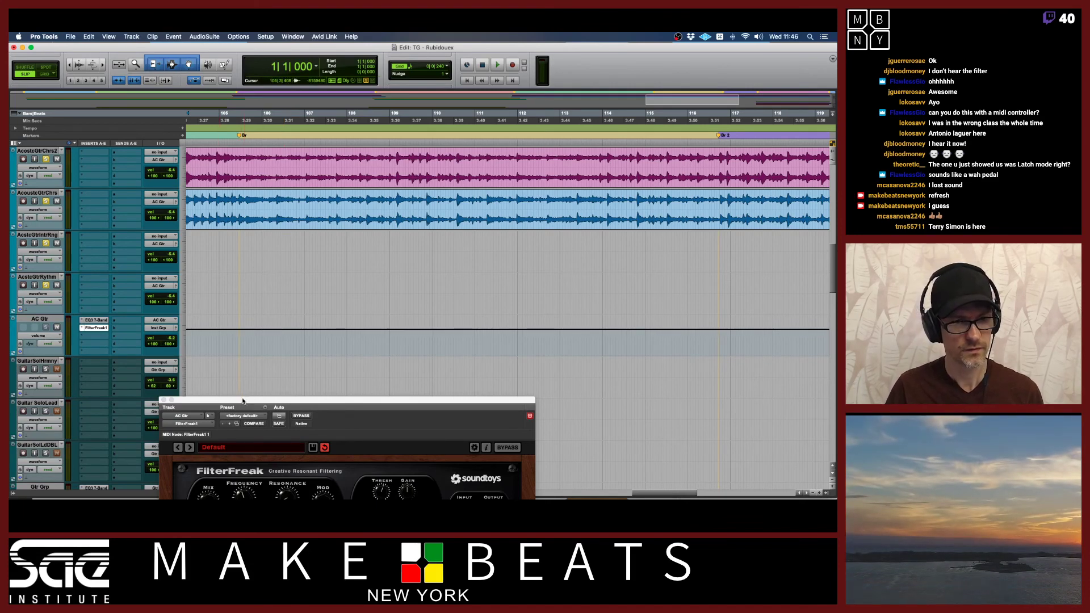
Raise the FilterFreak window slightly and zoom the timeline out to show the V2 through End sections
{"action": "left_click_drag", "start_coordinate": [244, 399], "coordinate": [250, 378]}
{"action": "key", "text": "super+bracketleft"}
{"action": "key", "text": "super+bracketleft"}
{"action": "key", "text": "super+bracketleft"}
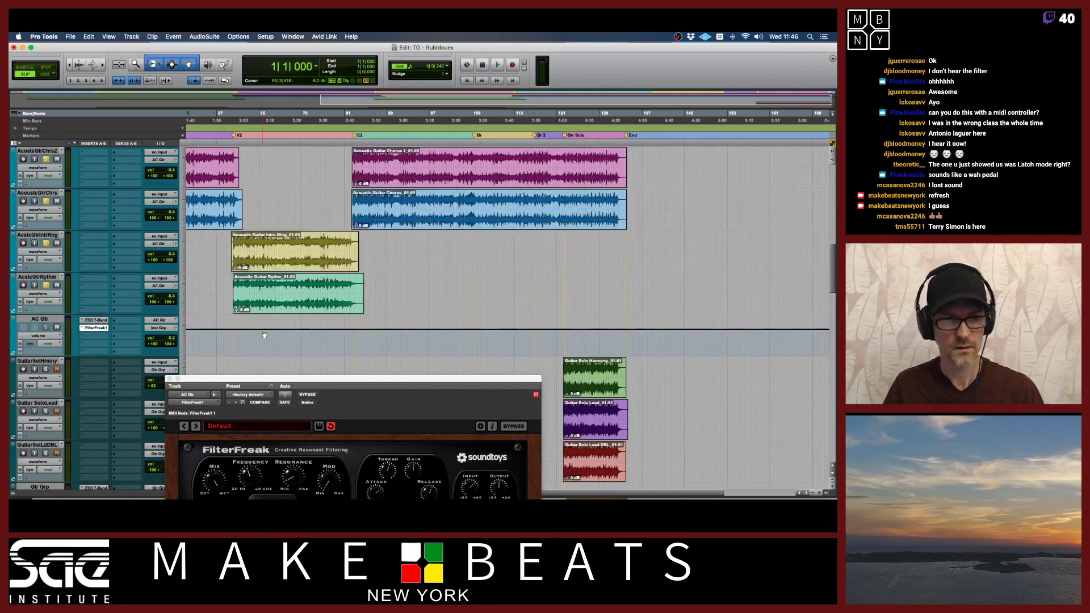